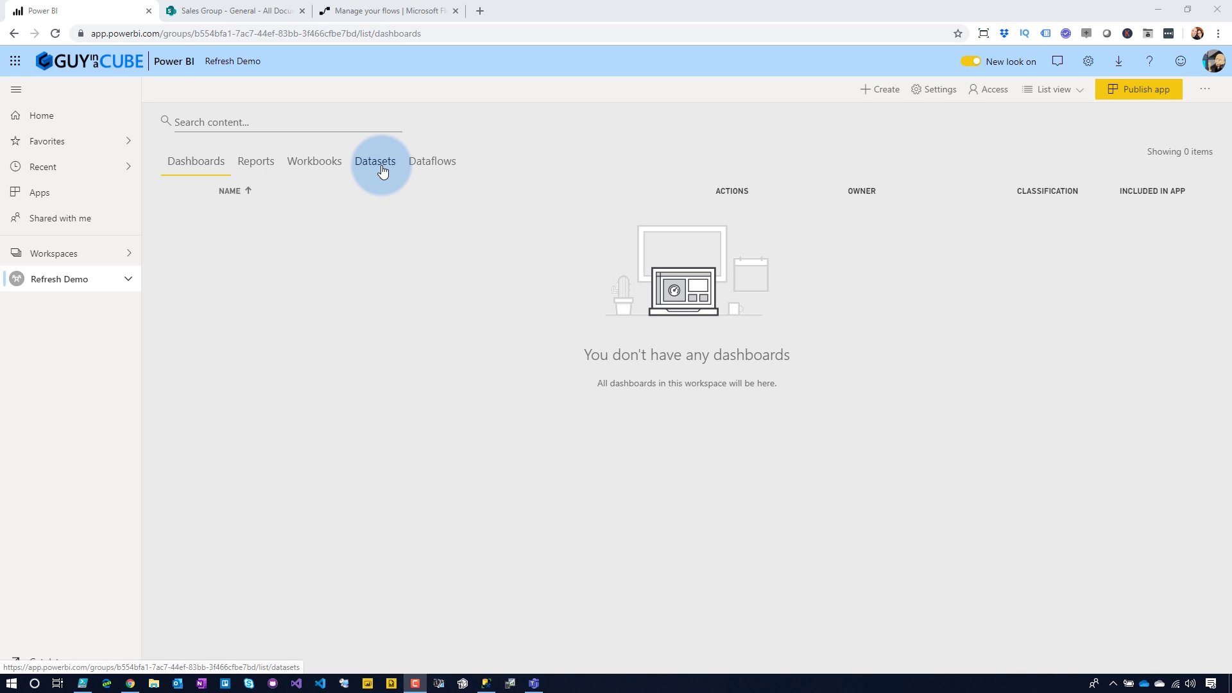
Check the dataset refresh times, then open the Refresh Demo - 1 report showing 100,000 Sales Rows
click(383, 171)
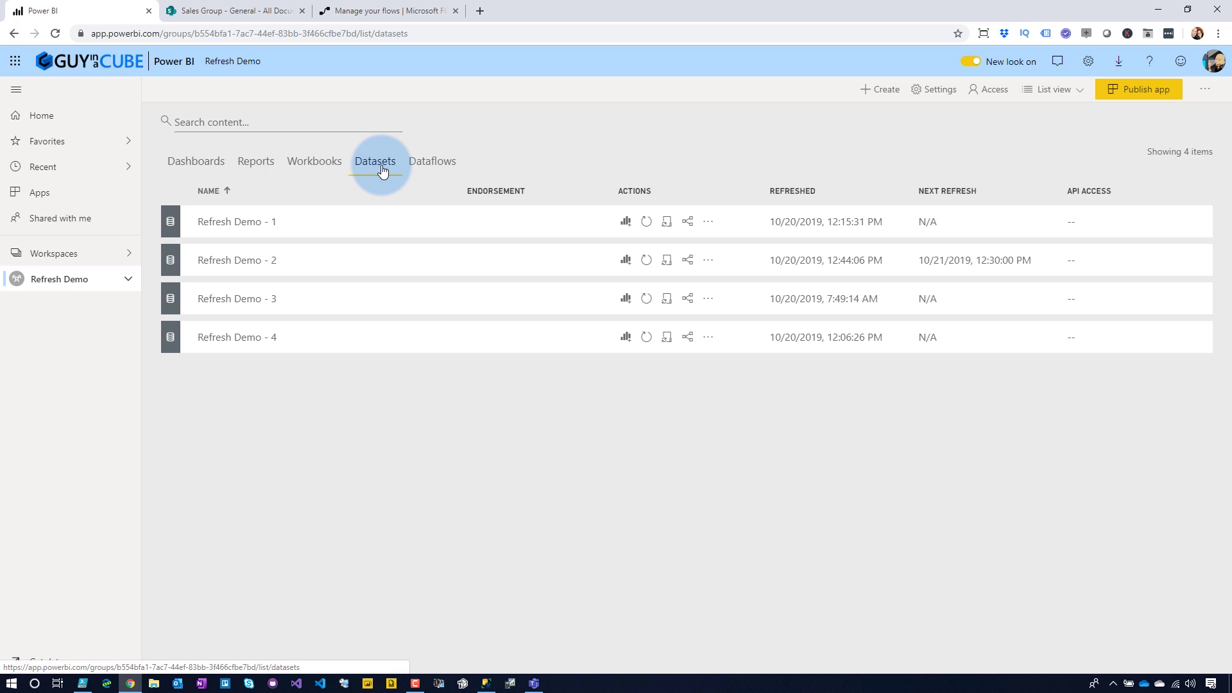
click(256, 162)
click(295, 226)
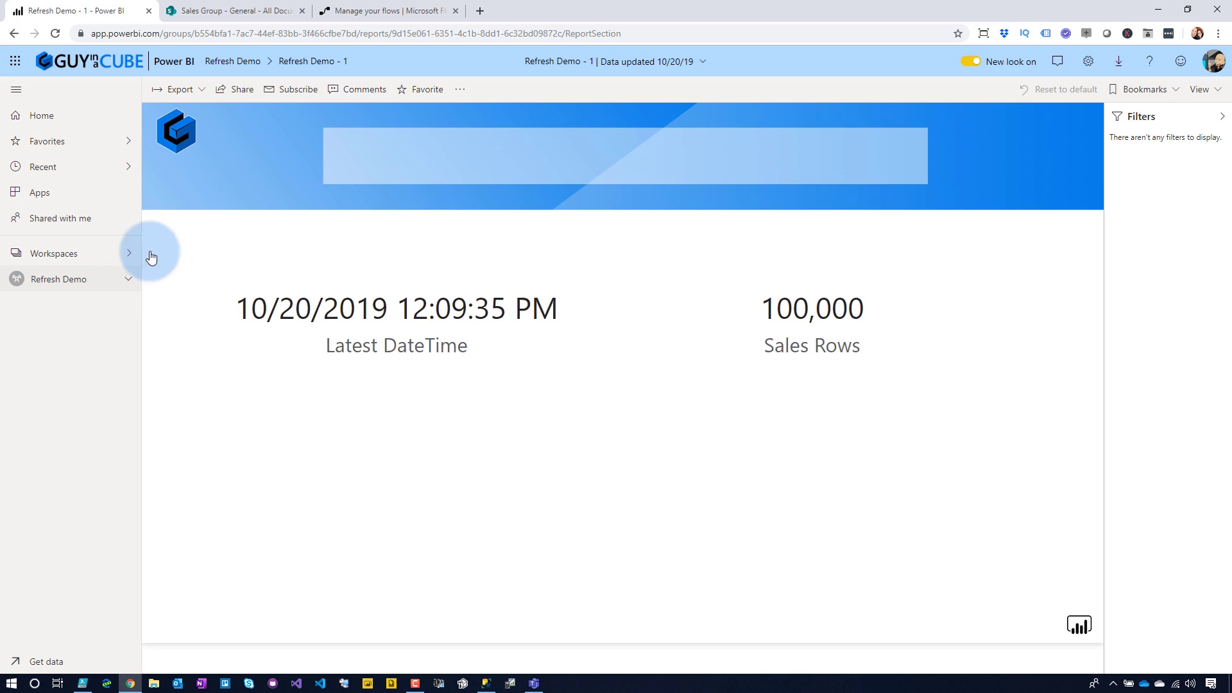
Confirm the Refresh Demo workspace OneDrive is Sales Group, cancel settings, and glance at SharePoint
click(51, 279)
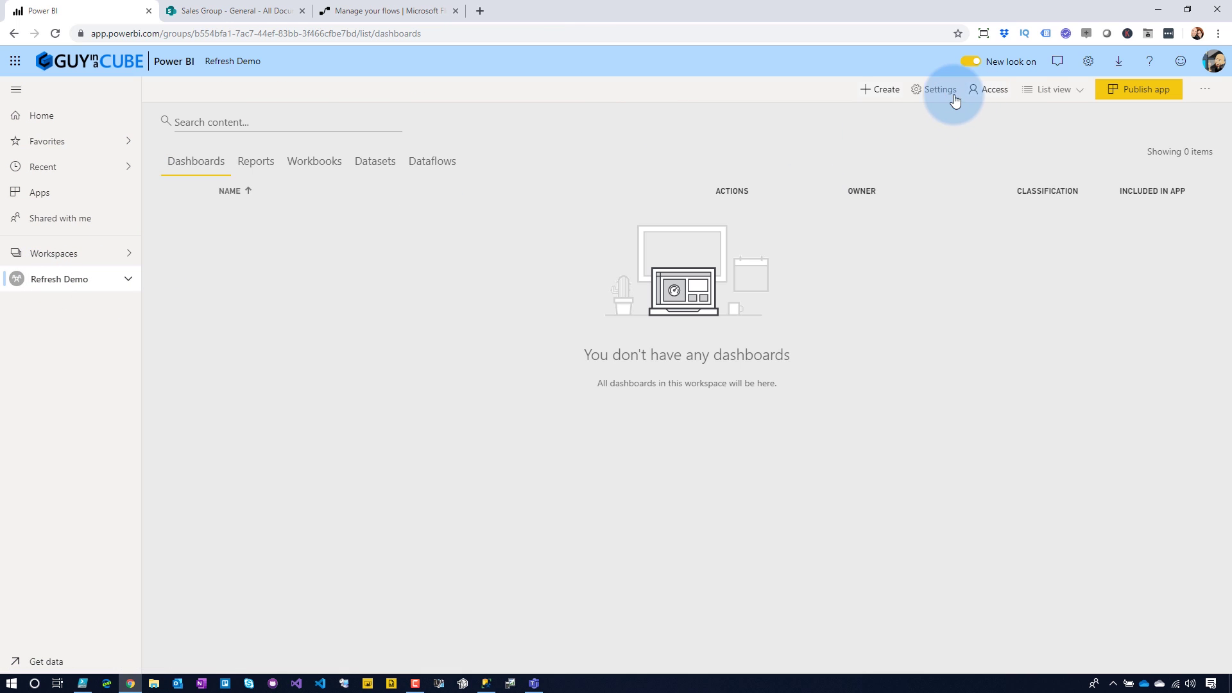
click(935, 90)
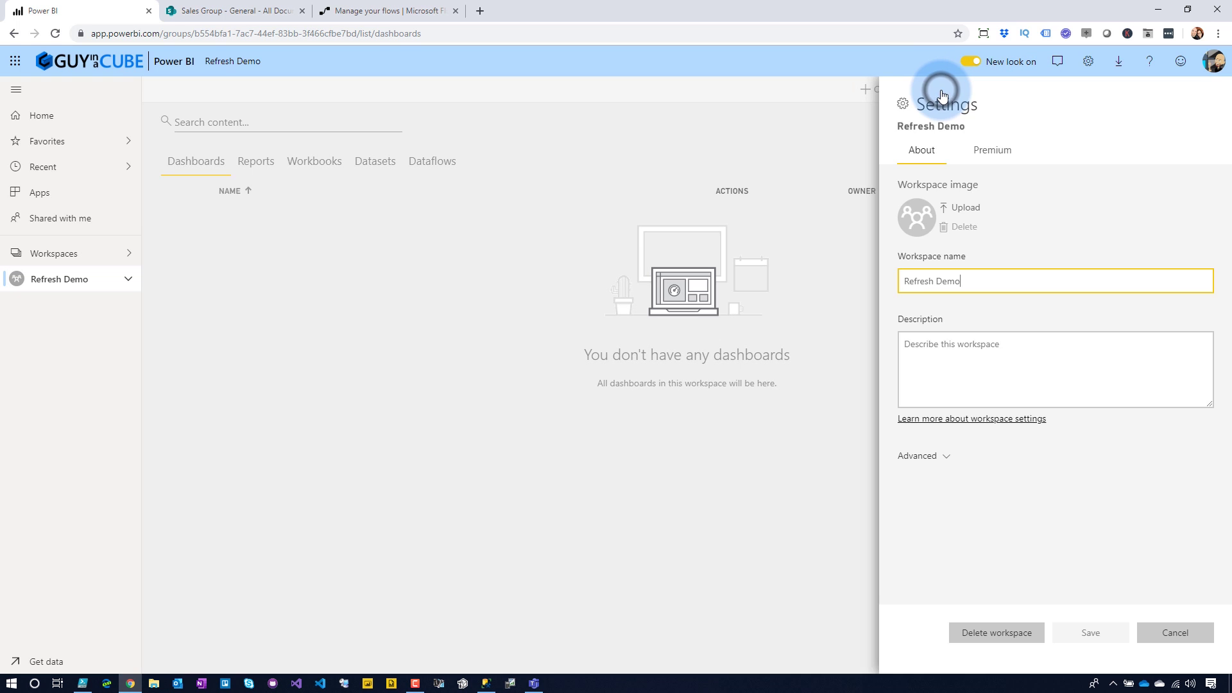
click(731, 639)
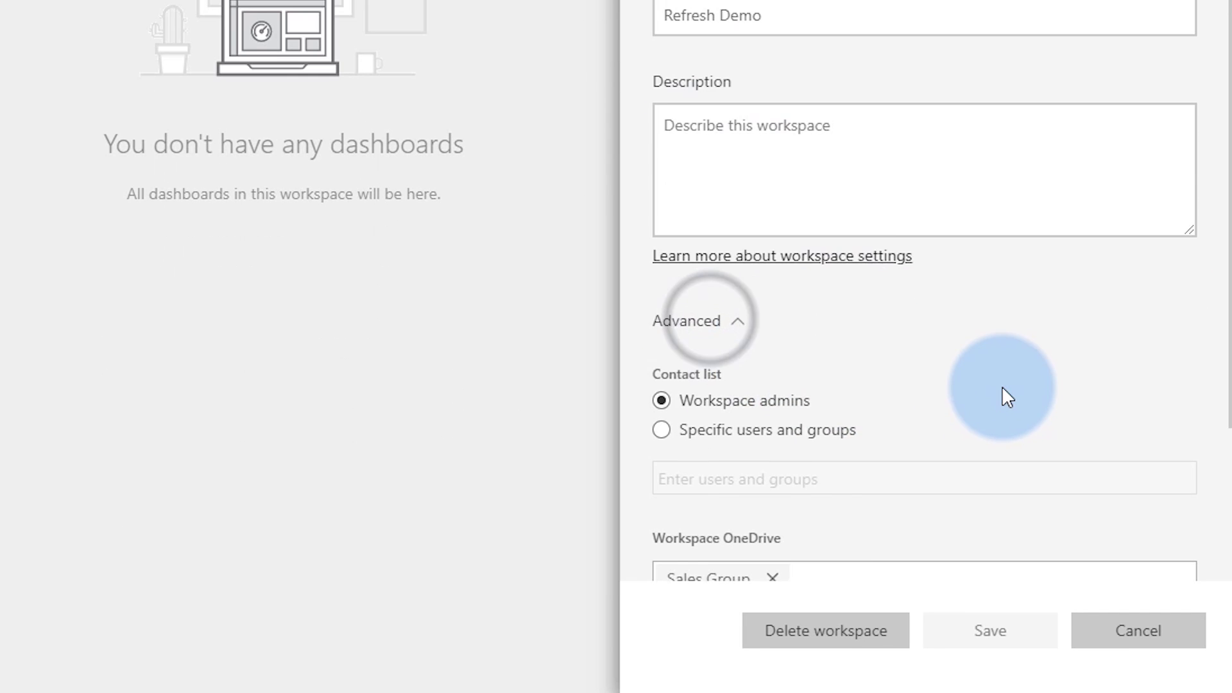
scroll(1002, 386, down, 3)
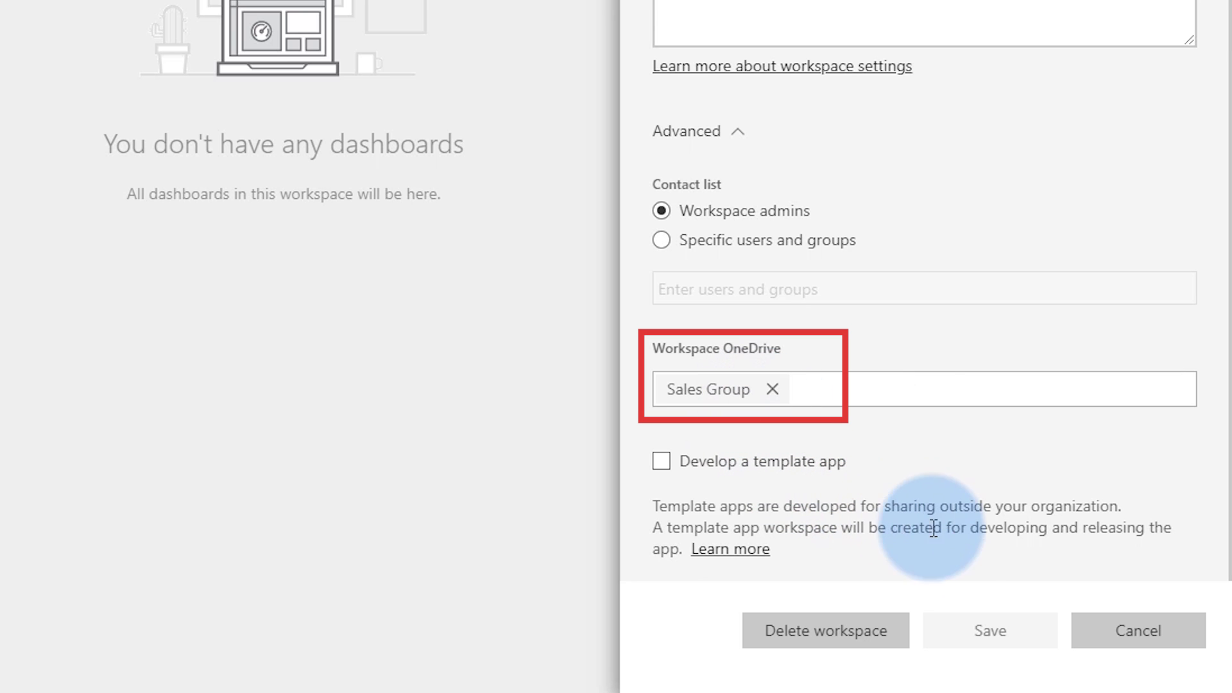
click(1137, 630)
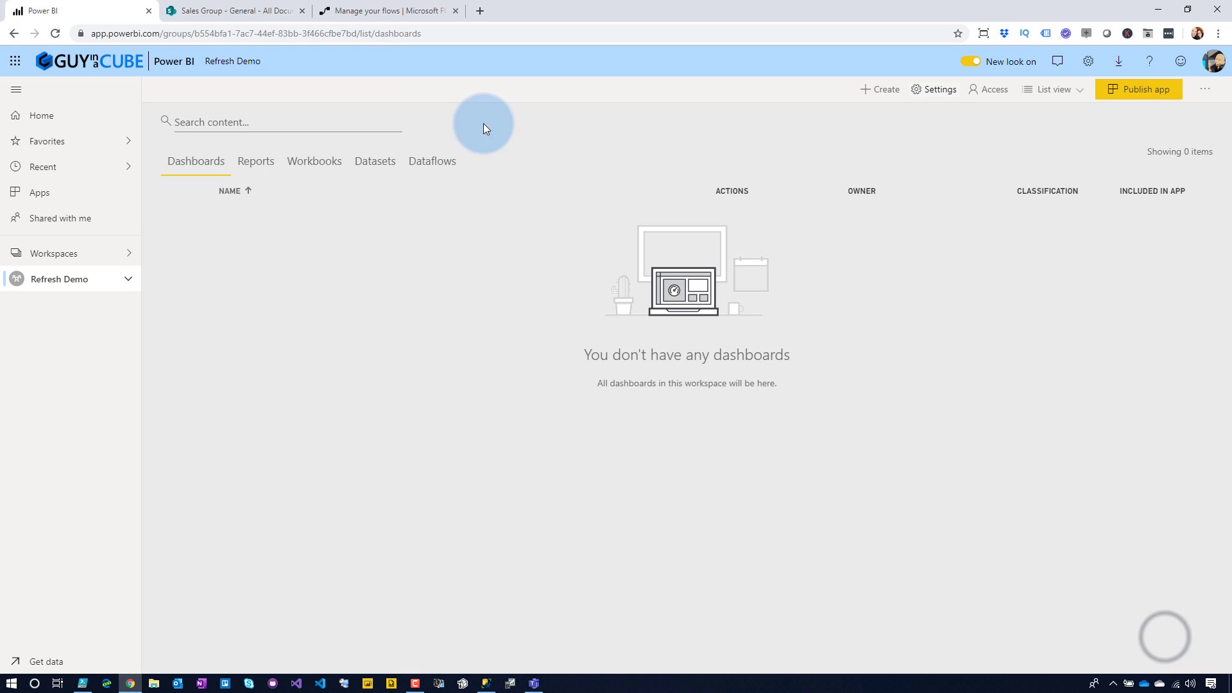
click(256, 13)
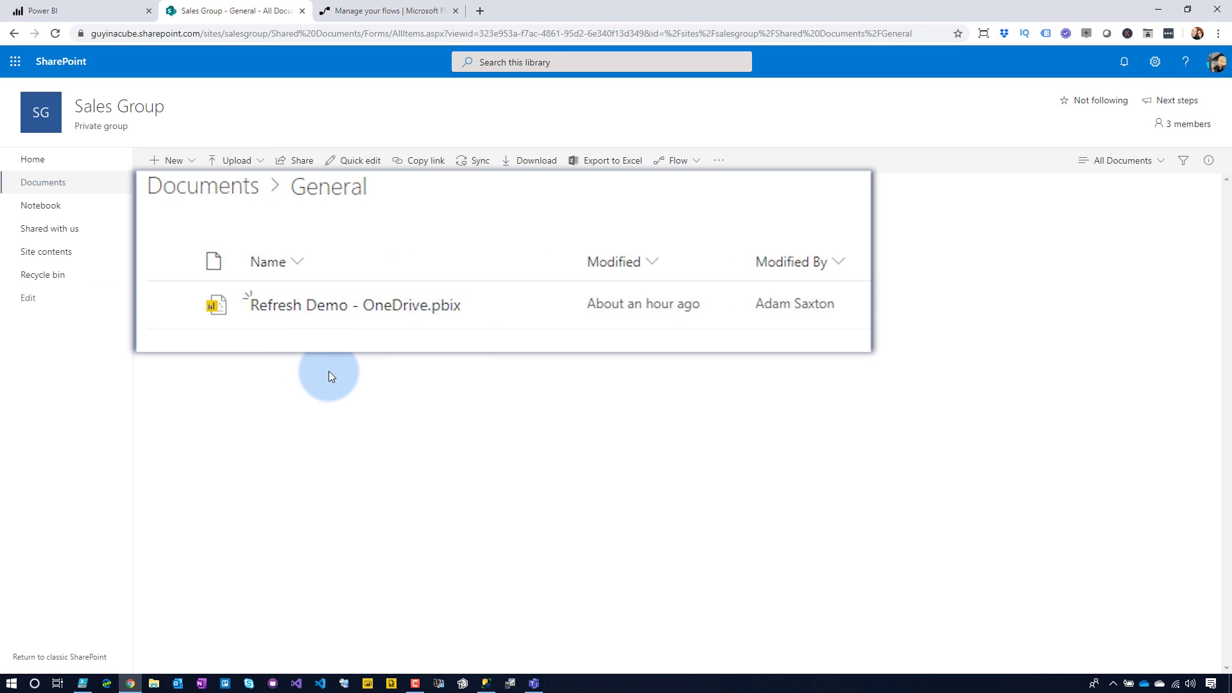
click(77, 9)
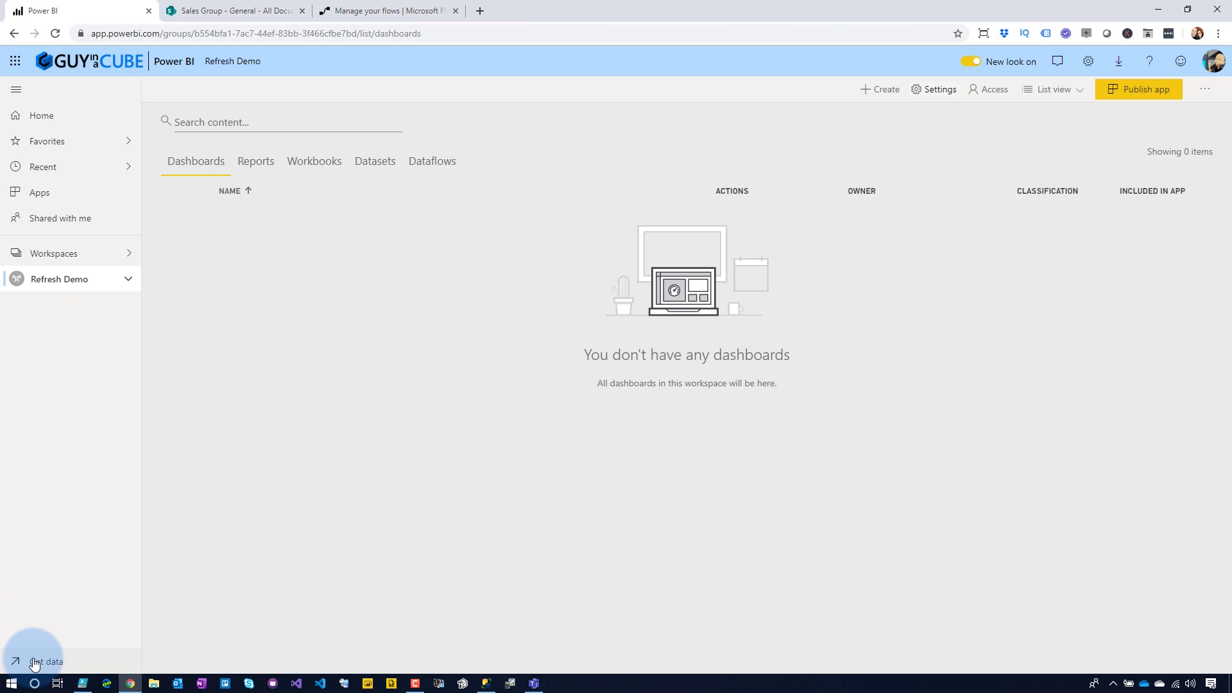
Browse Get Data files to OneDrive - Sales Group's General folder listing Refresh Demo - OneDrive.pbix
click(34, 662)
click(665, 404)
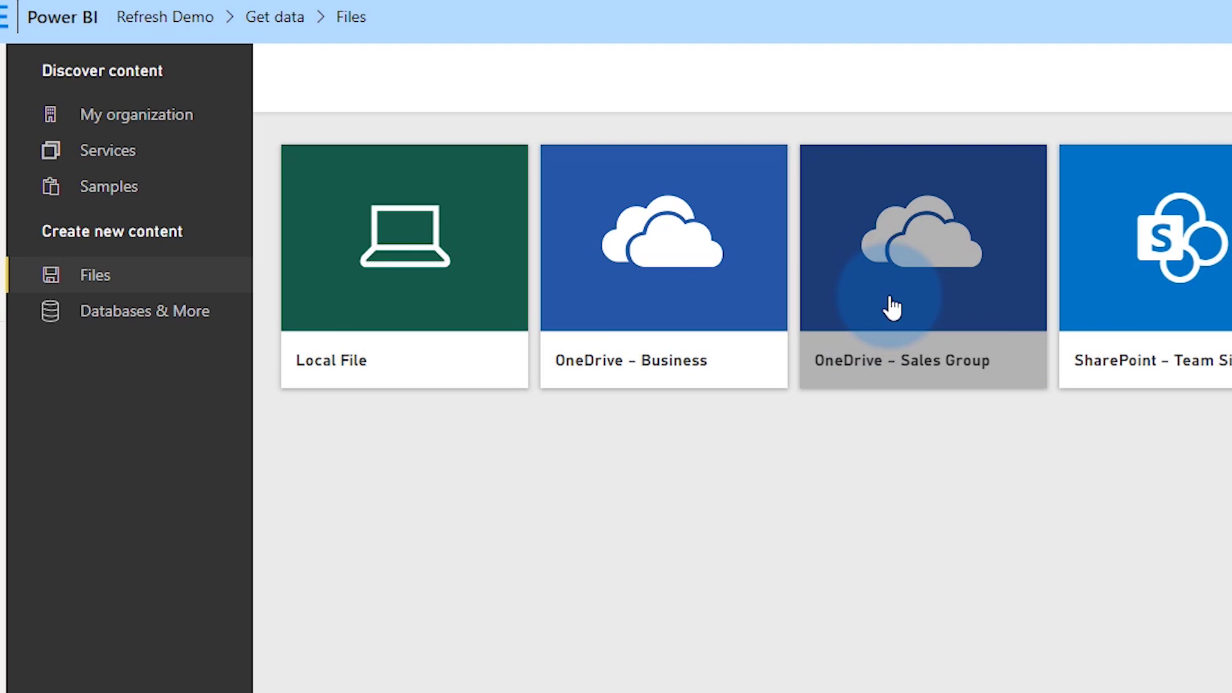
click(657, 198)
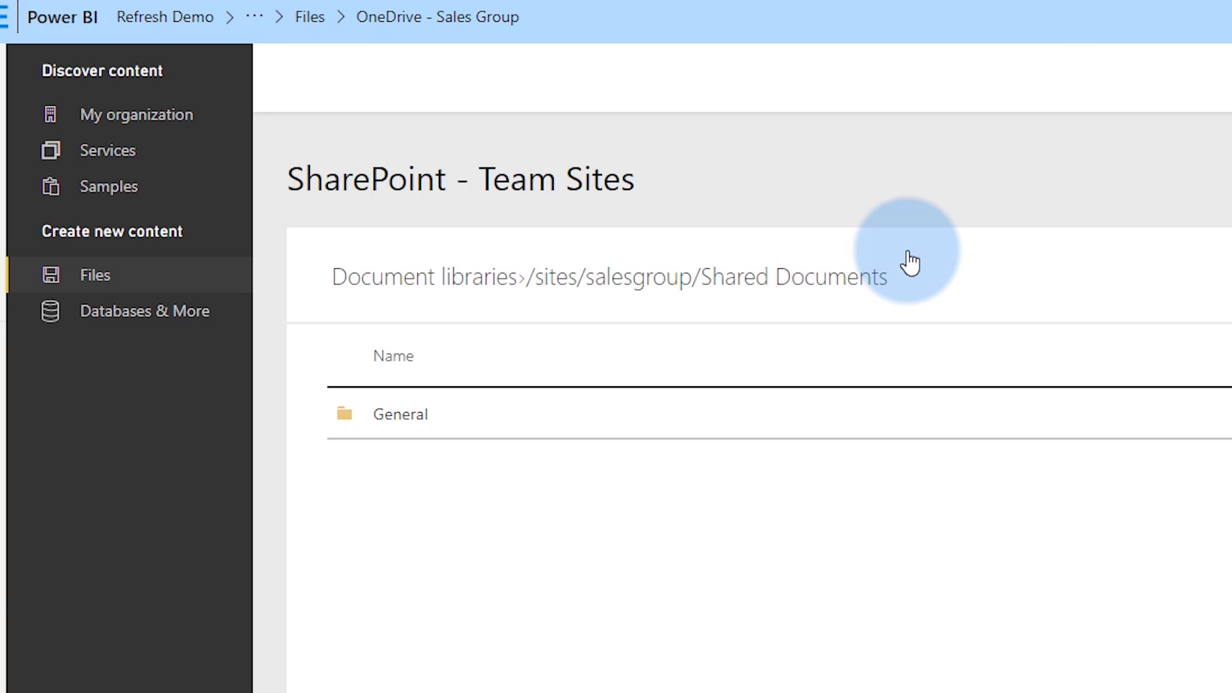
click(399, 416)
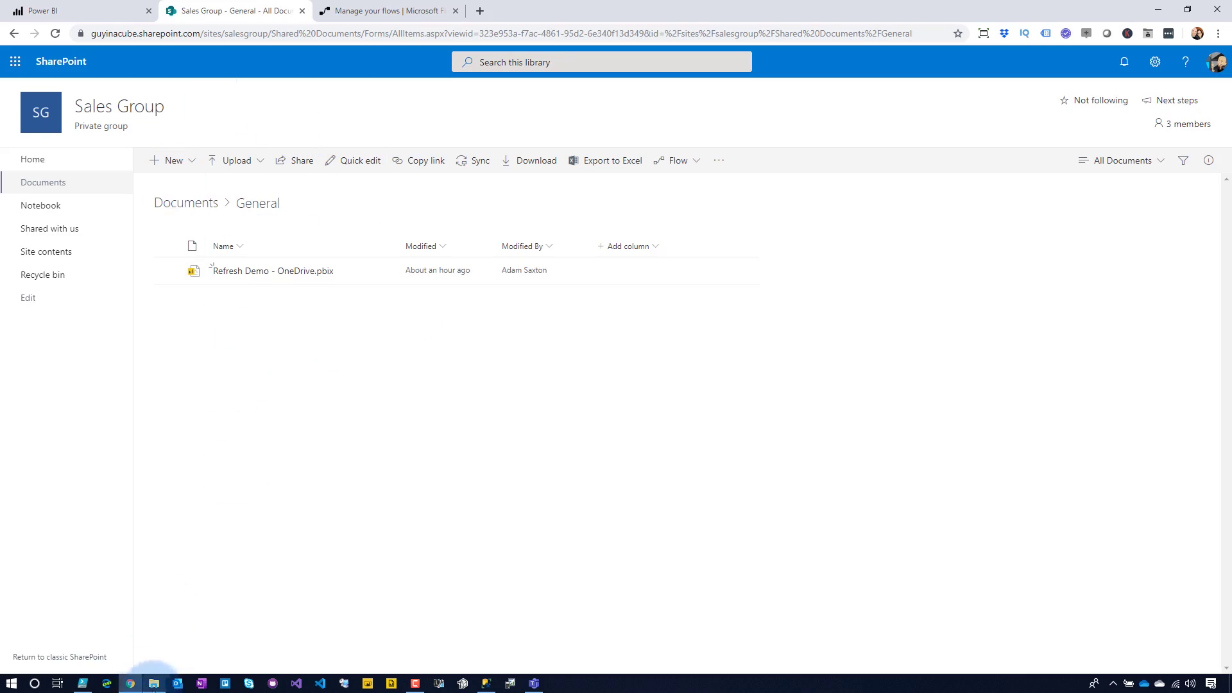
Open Refresh Demo - OneDrive.pbix from the synced Sales Group - Documents General folder in Desktop
click(153, 683)
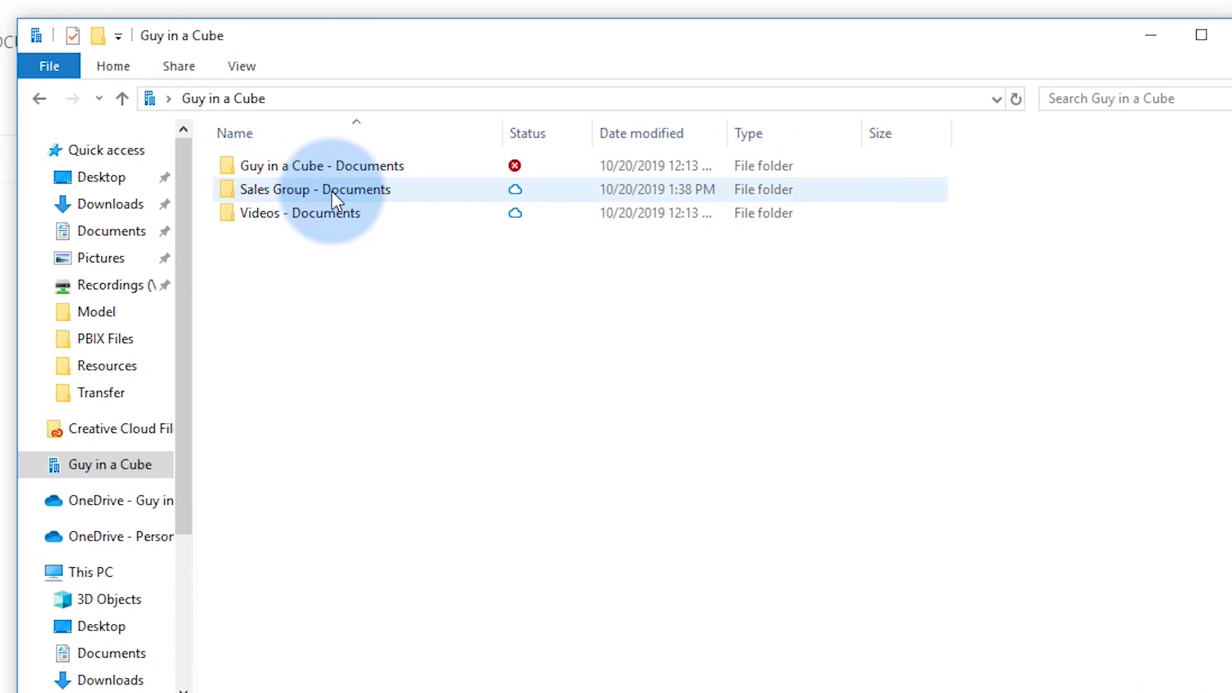
double_click(334, 190)
double_click(290, 165)
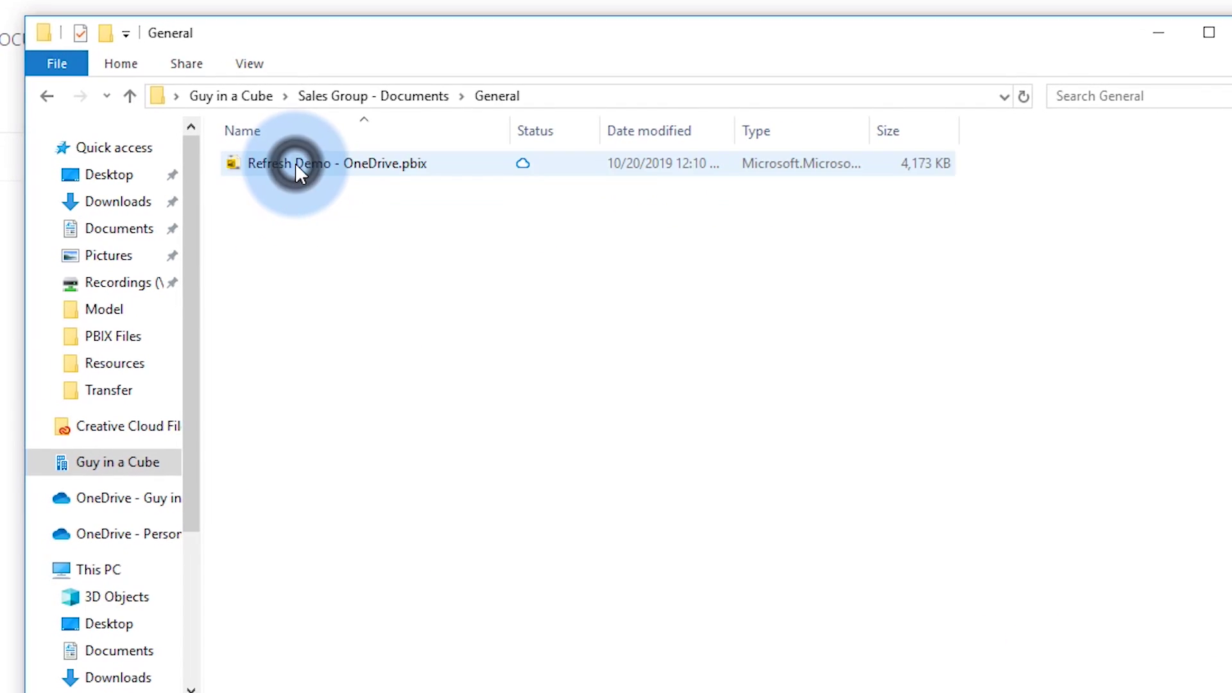
mouse_move(359, 164)
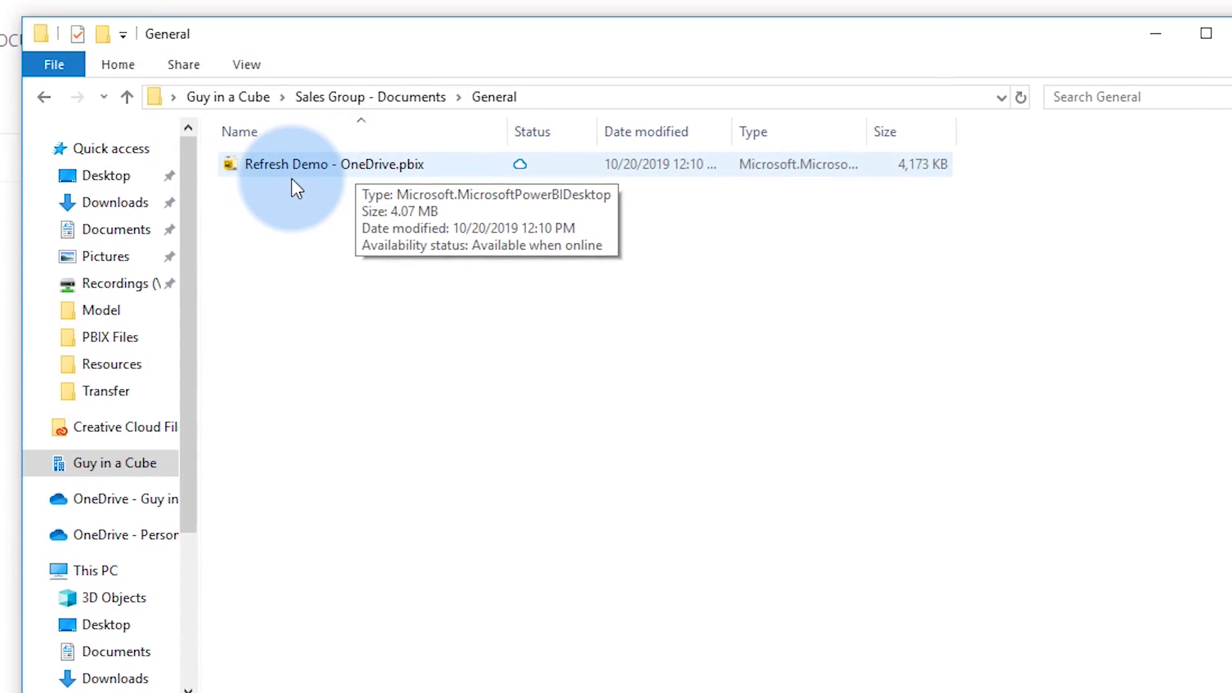
double_click(276, 167)
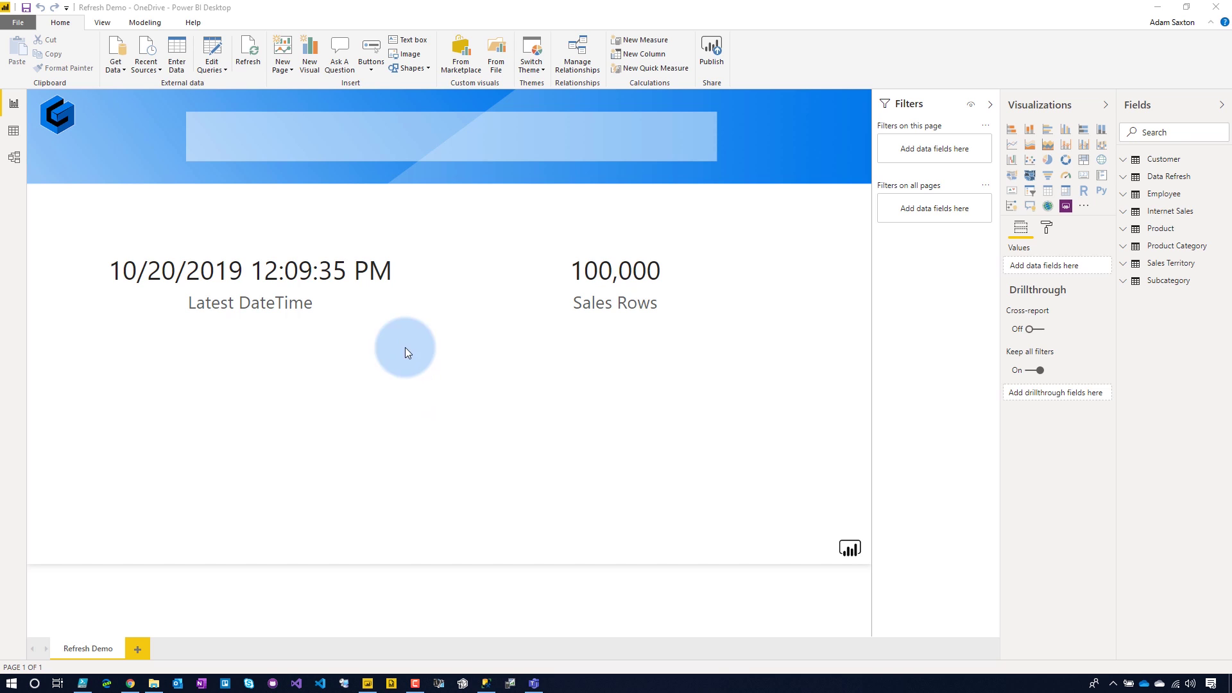
Refresh the report data to Latest DateTime 1:41:01 PM, save the file, and close Desktop
click(251, 56)
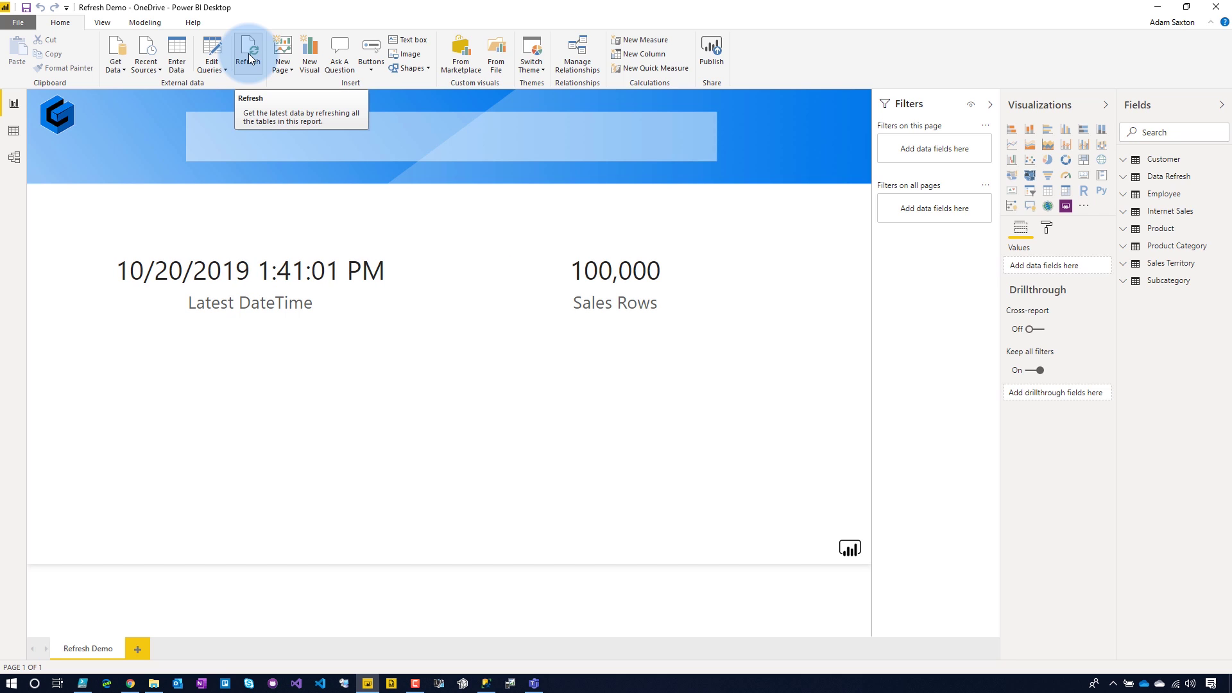
click(26, 7)
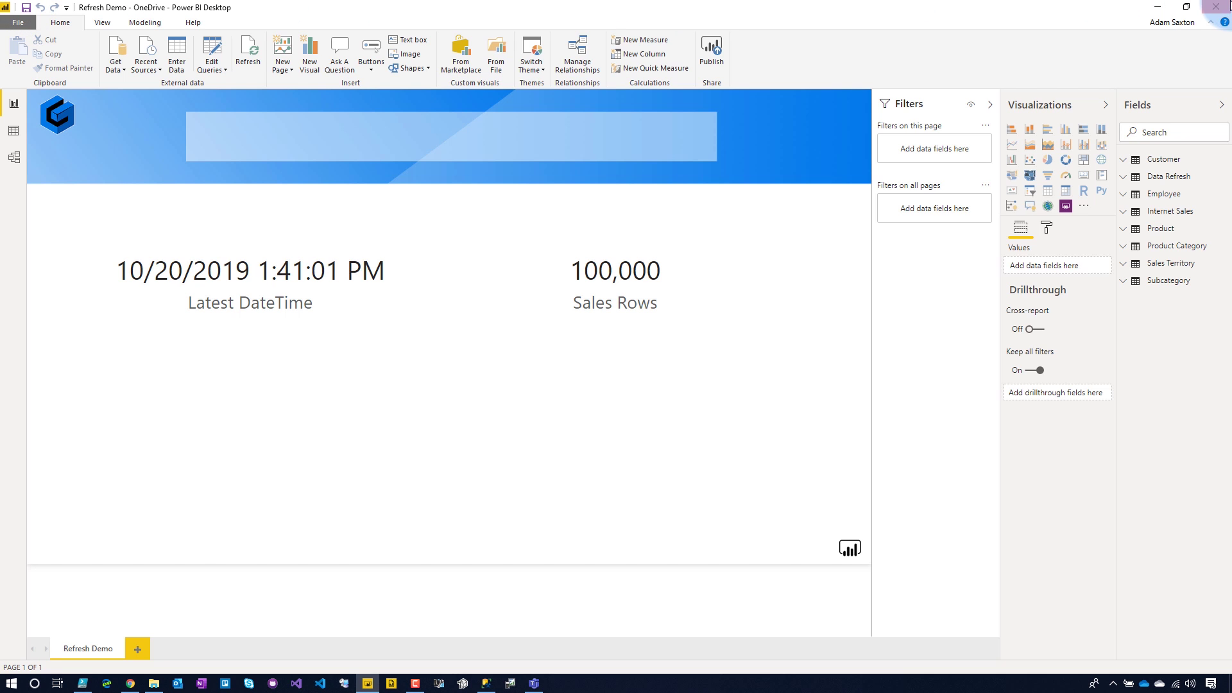
click(1222, 5)
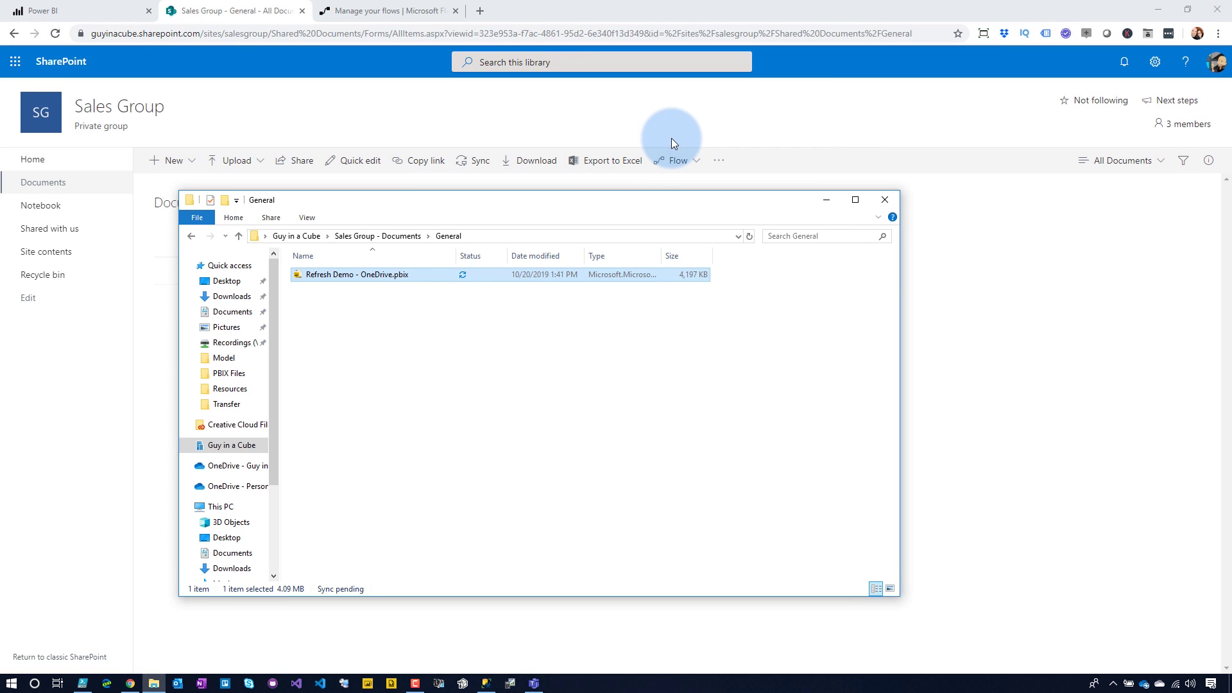
Reload SharePoint to see the pbix modified seconds ago, then return to the Refresh Demo workspace
click(571, 6)
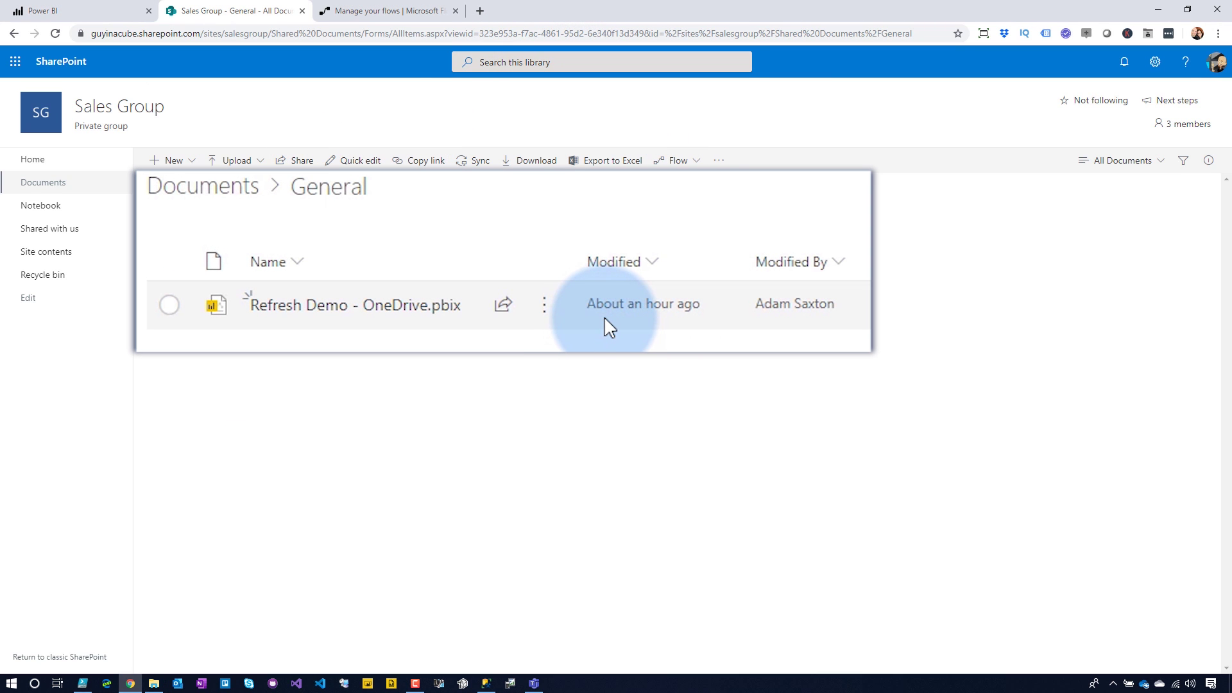
click(54, 34)
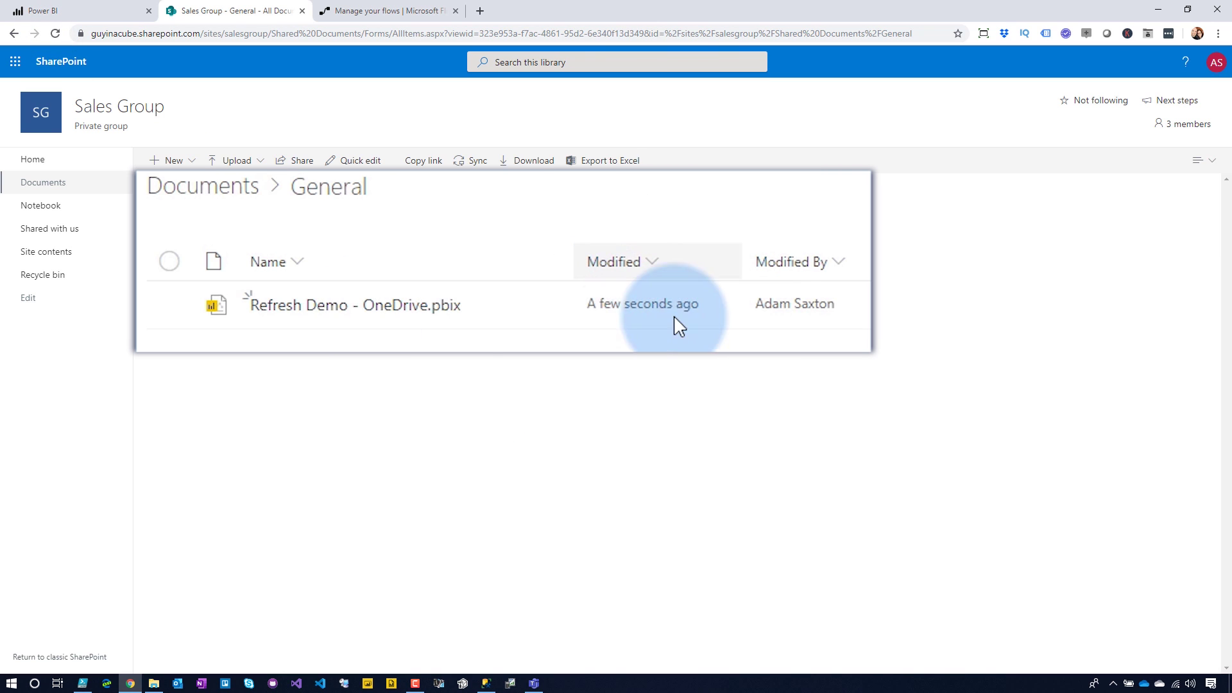
click(73, 5)
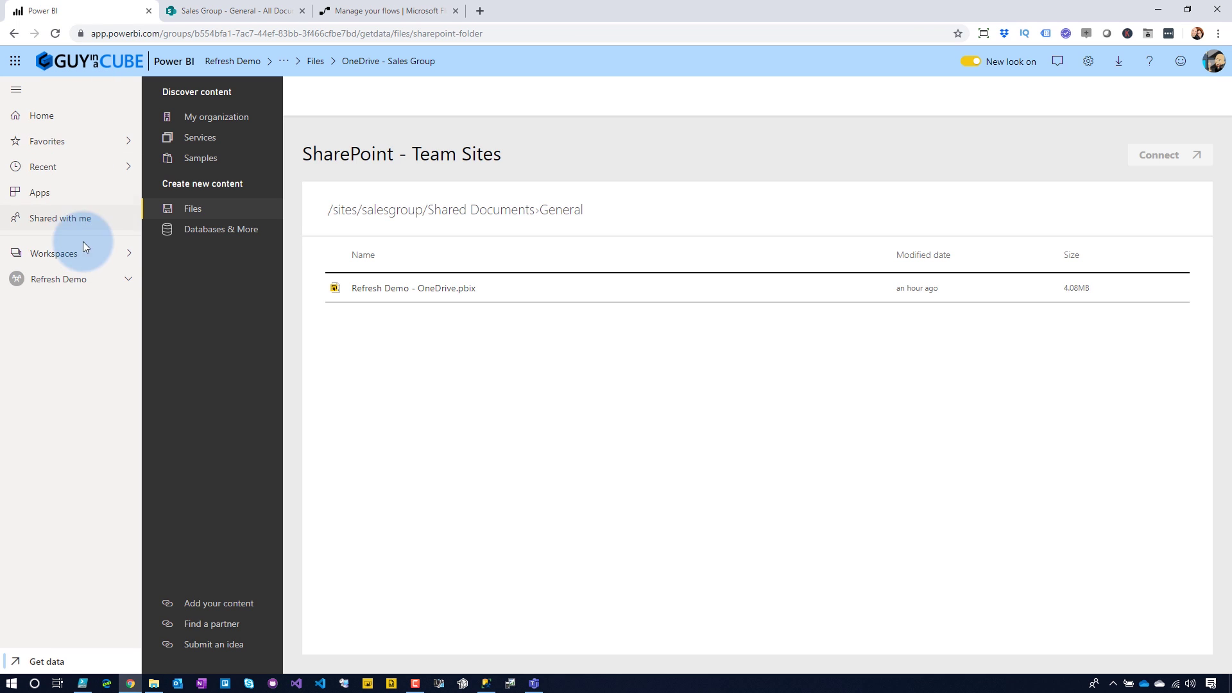
click(48, 280)
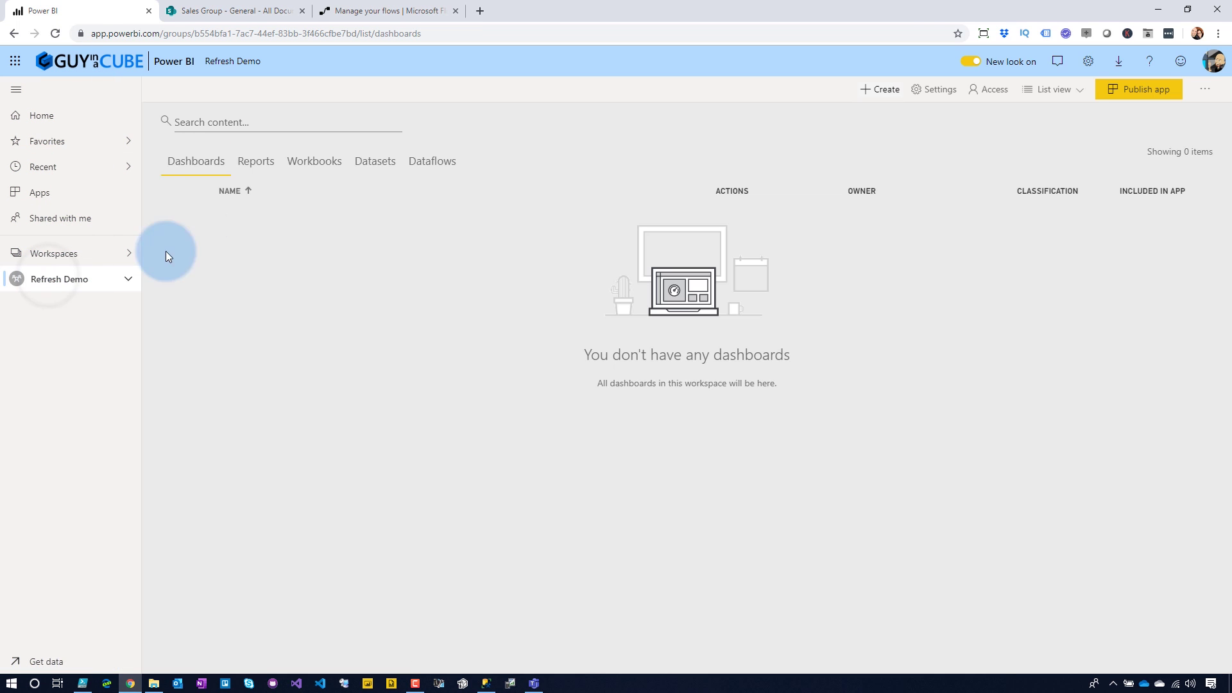
Reopen the Refresh Demo - 1 report, then go back to the workspace contents
click(256, 166)
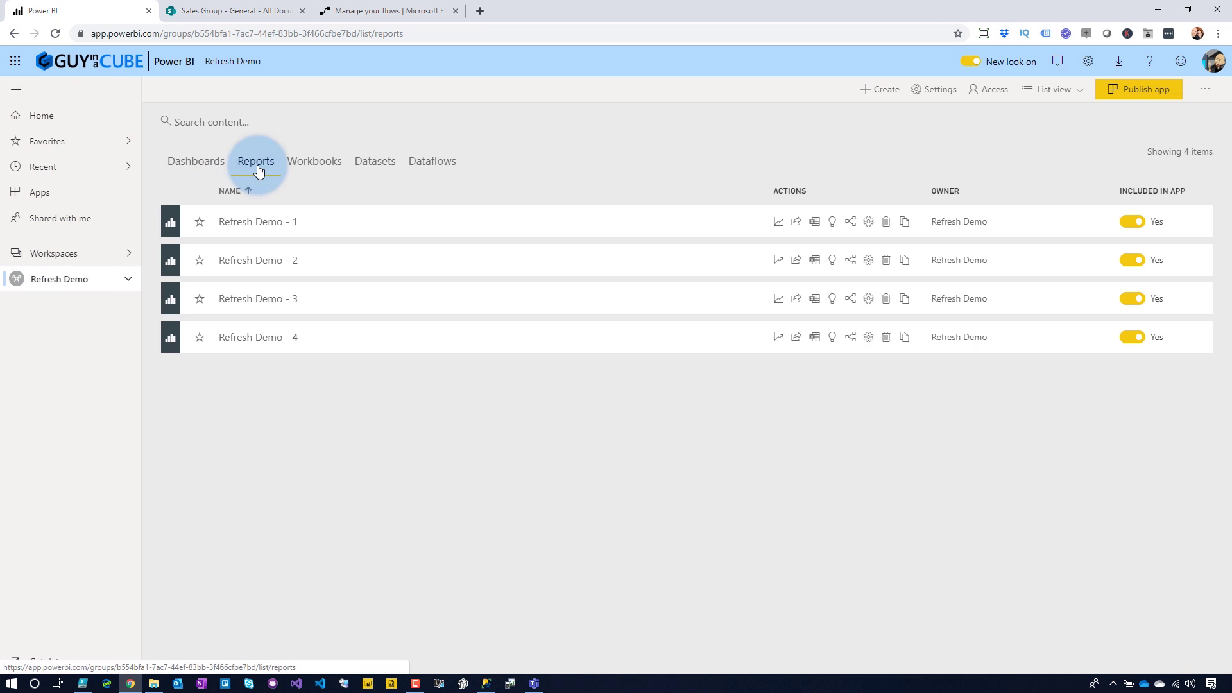
click(267, 229)
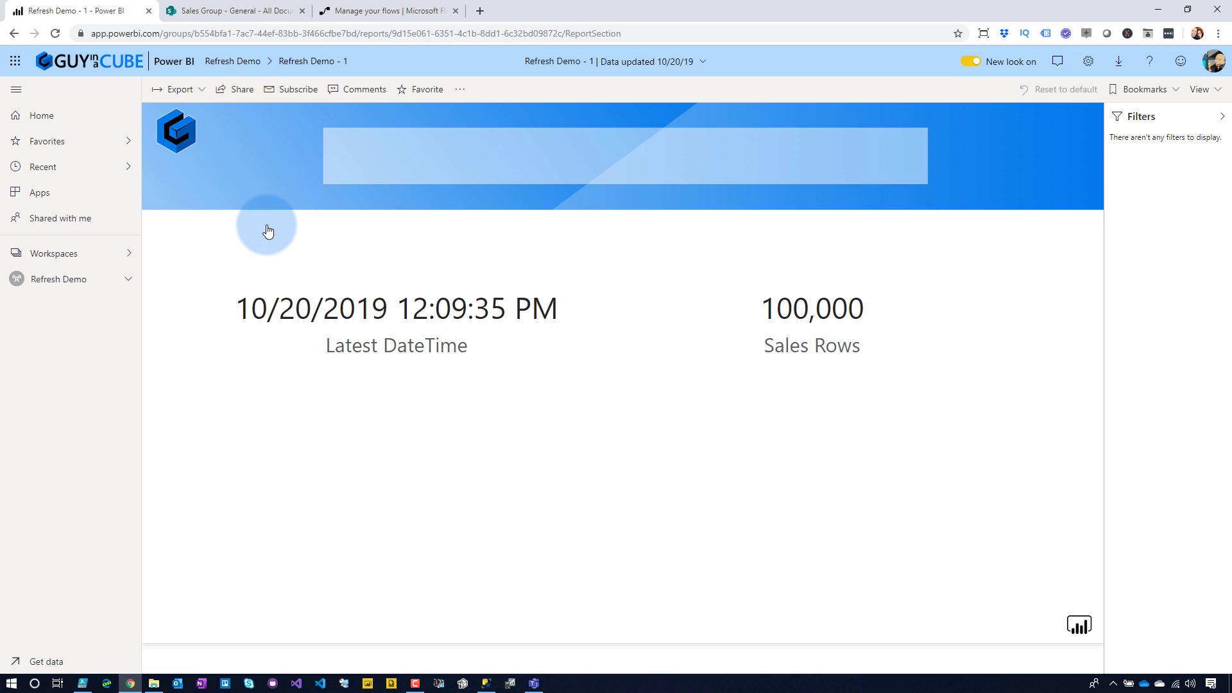
click(48, 279)
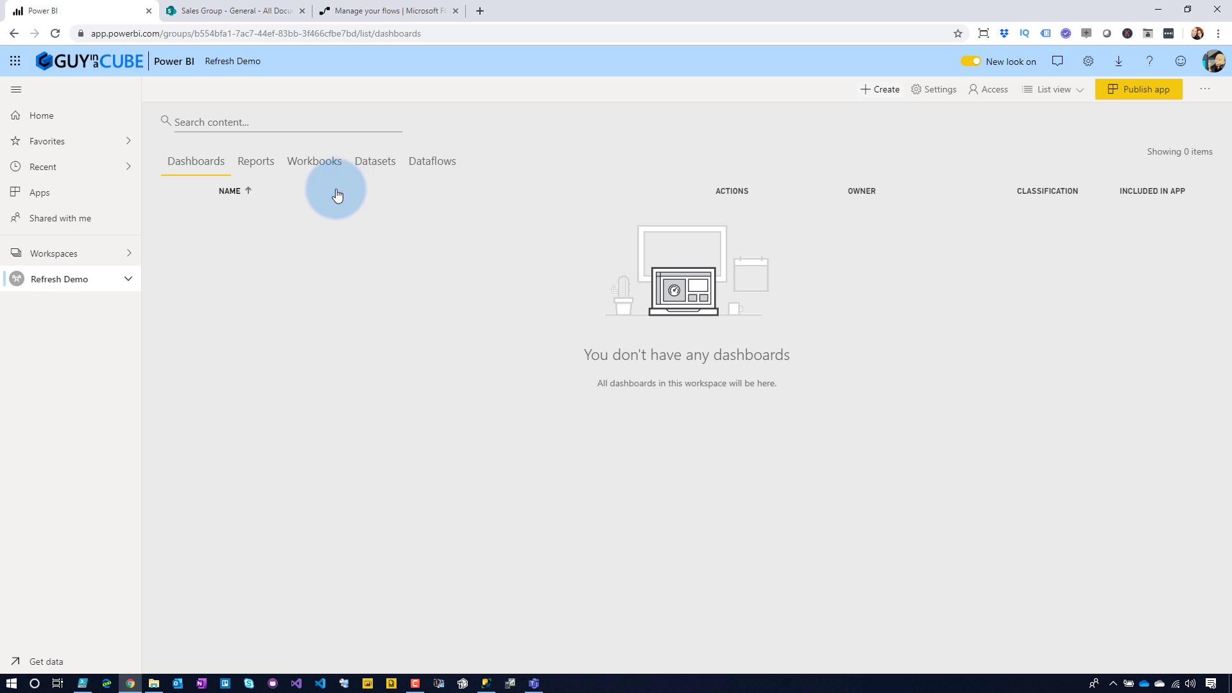
Review Refresh Demo - 1's refresh history on the Scheduled and OneDrive tabs
click(374, 161)
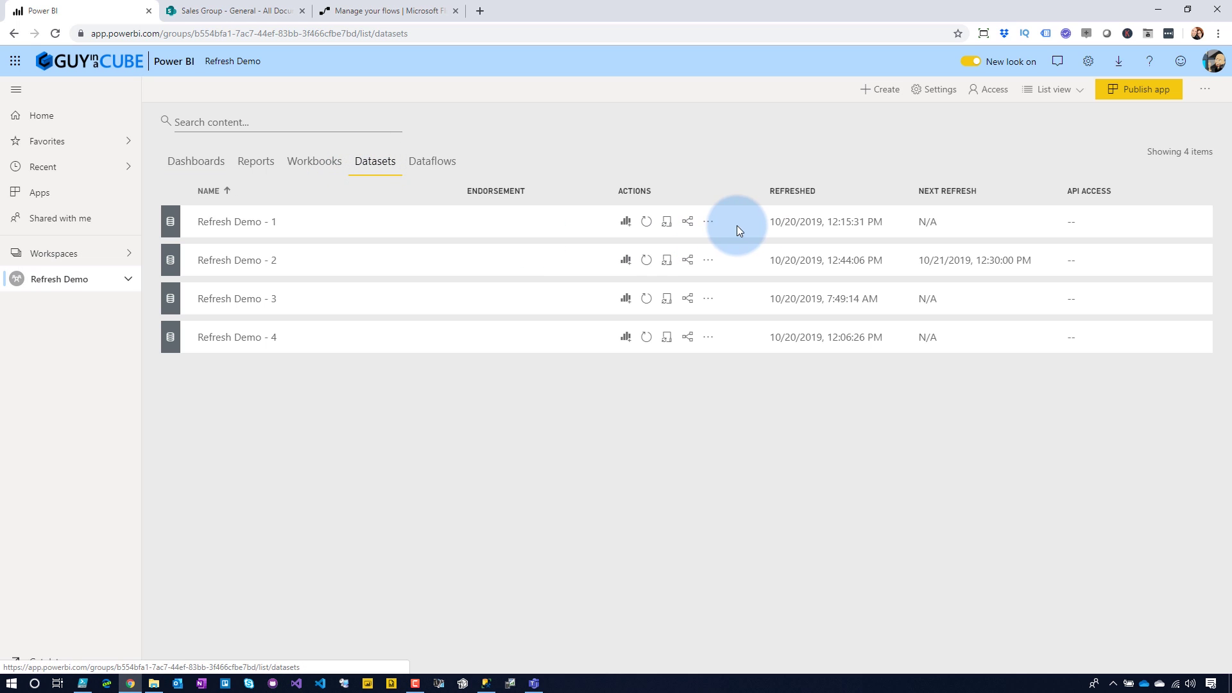
click(706, 225)
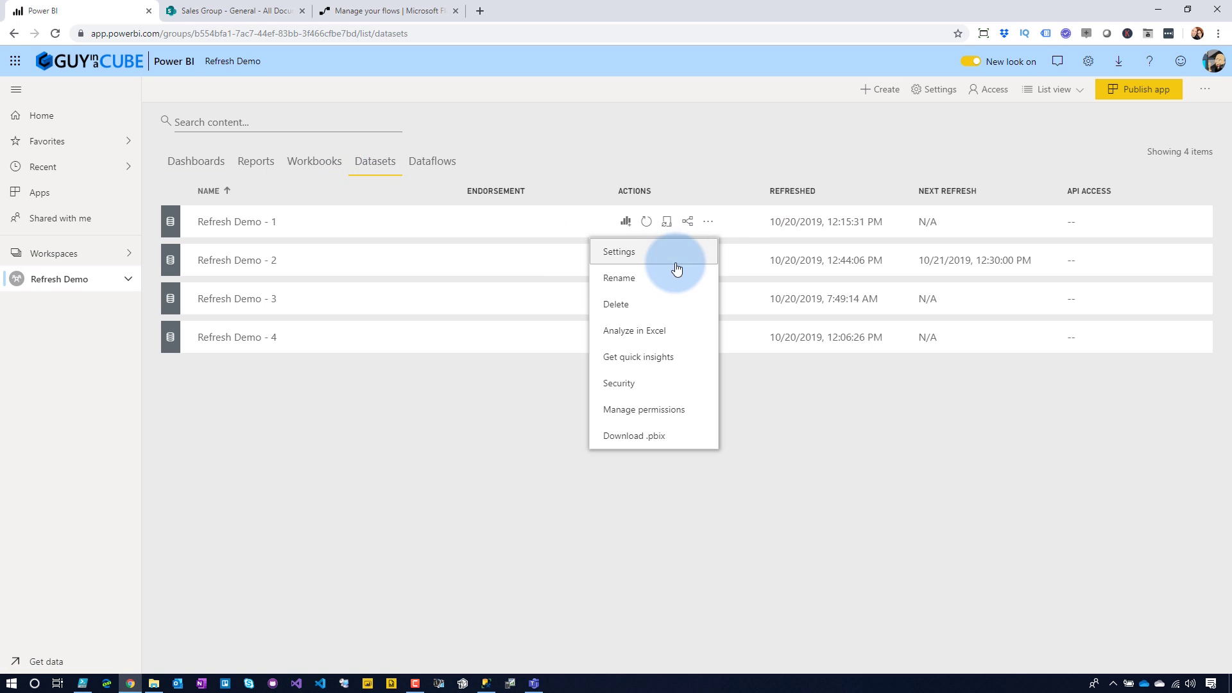
click(641, 255)
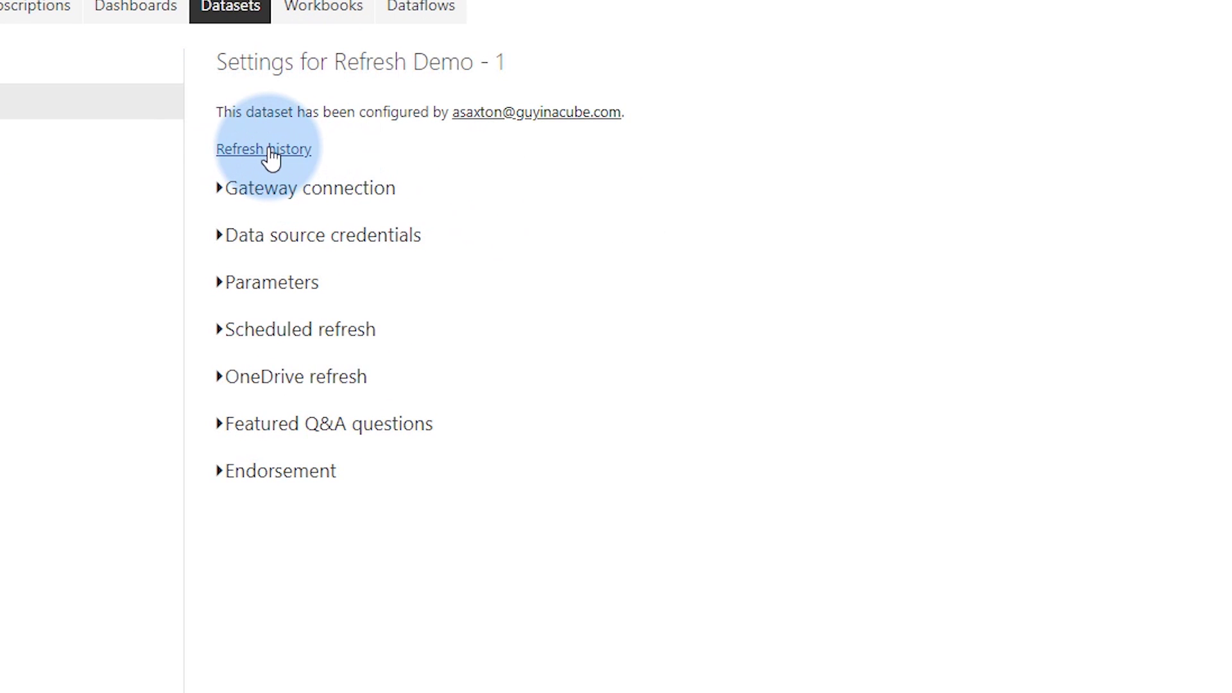
click(242, 149)
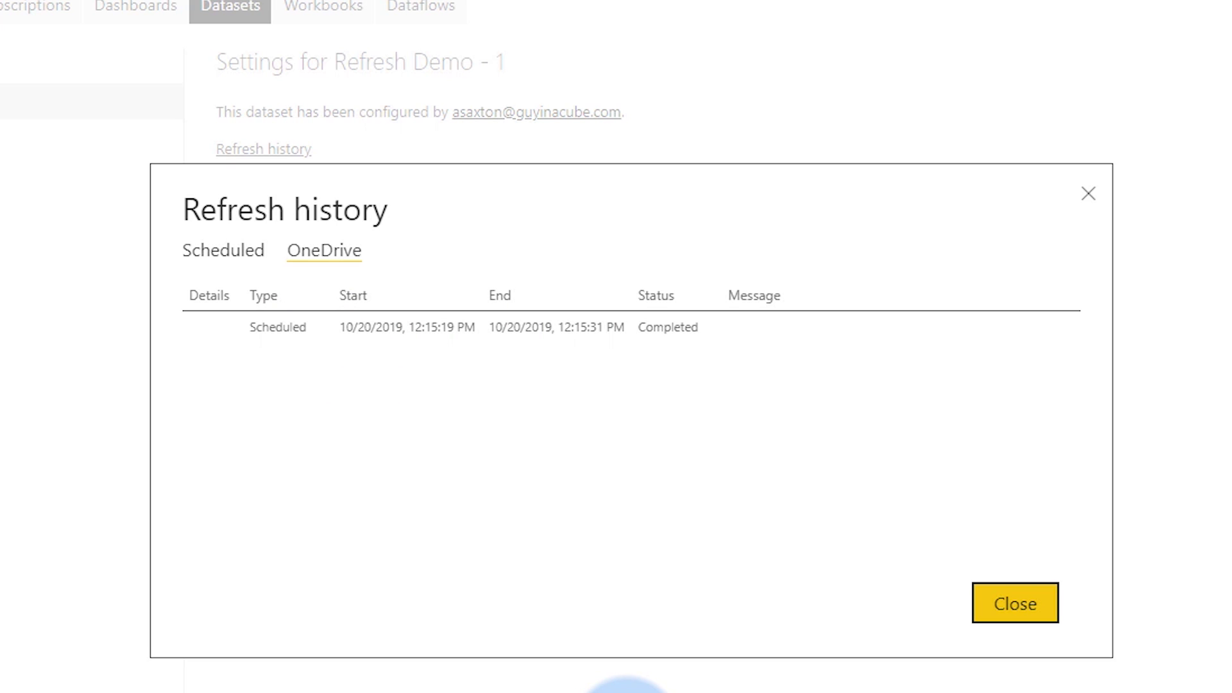
click(224, 255)
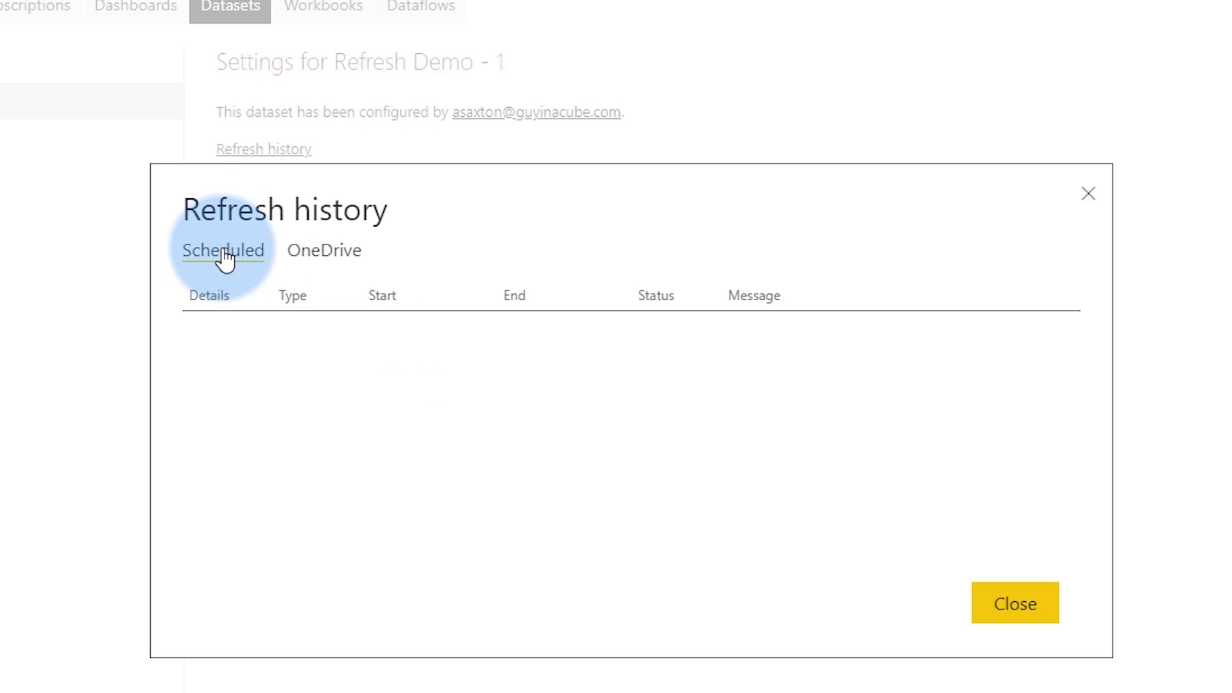
click(317, 256)
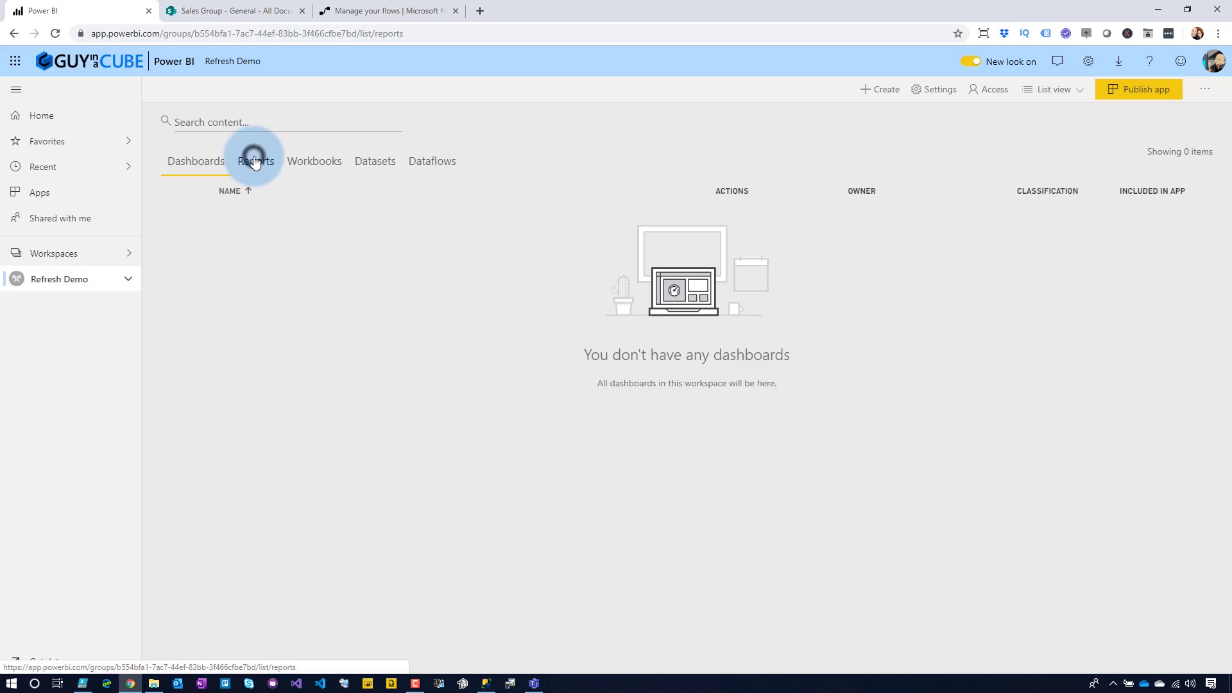
View the Refresh Demo - 2 report, then open its dataset refresh settings from the Datasets list
click(262, 265)
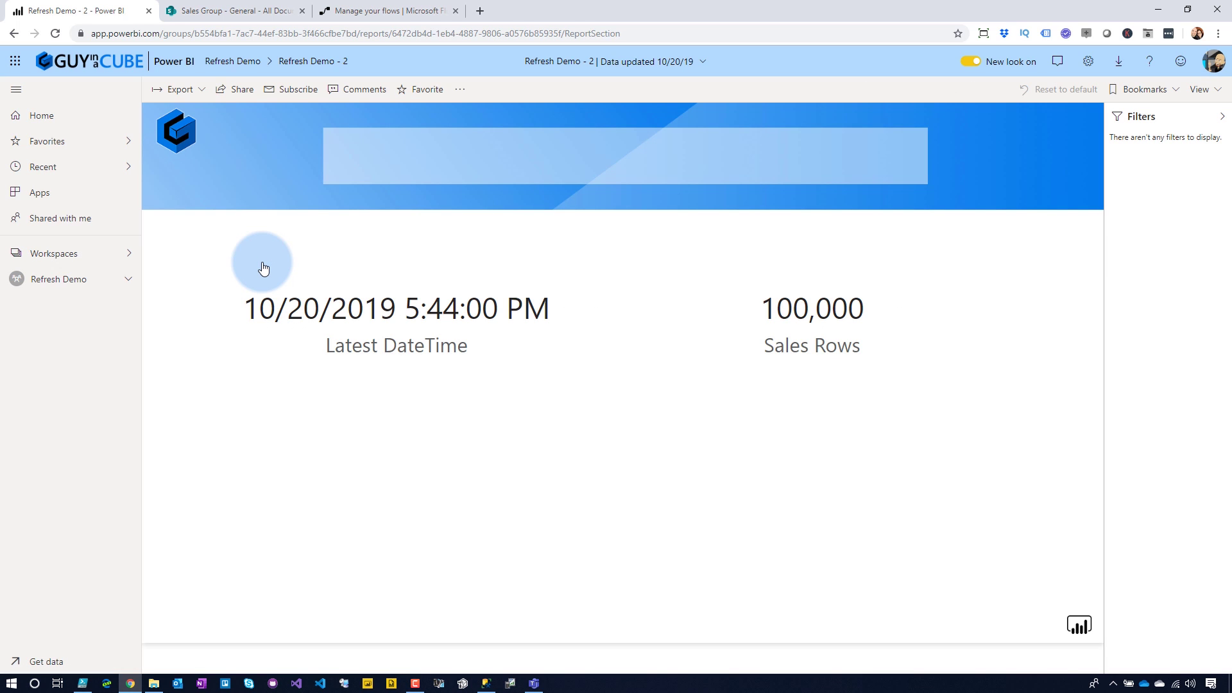
click(59, 278)
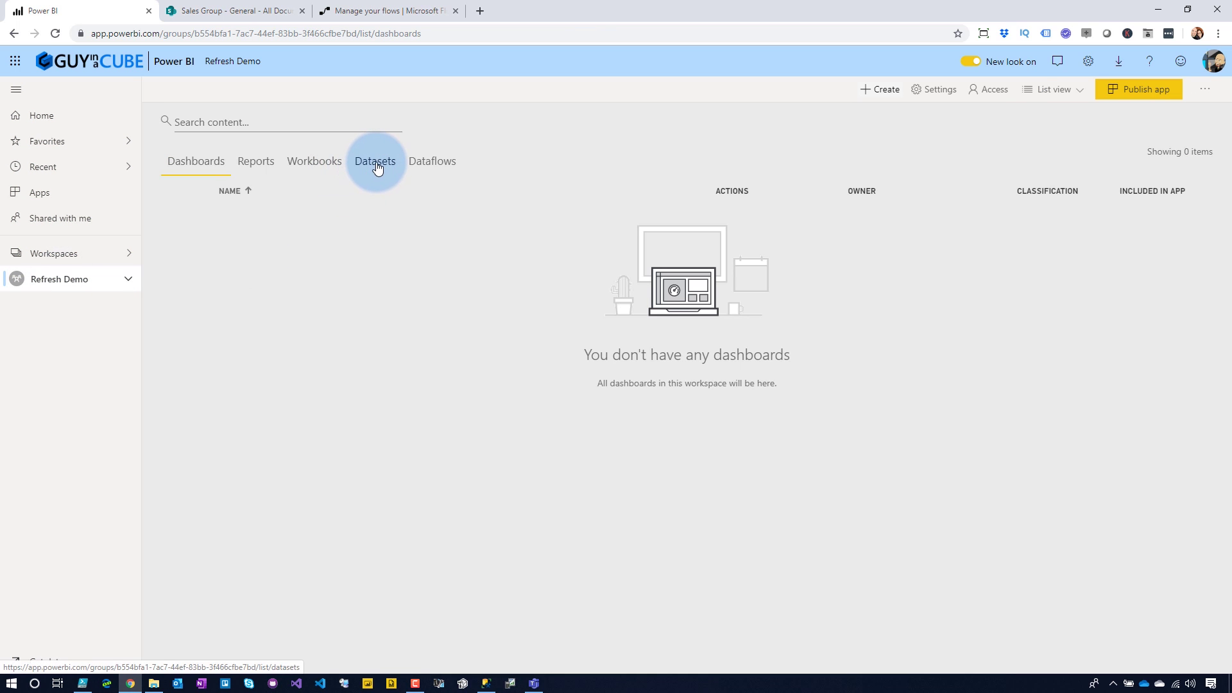
click(374, 162)
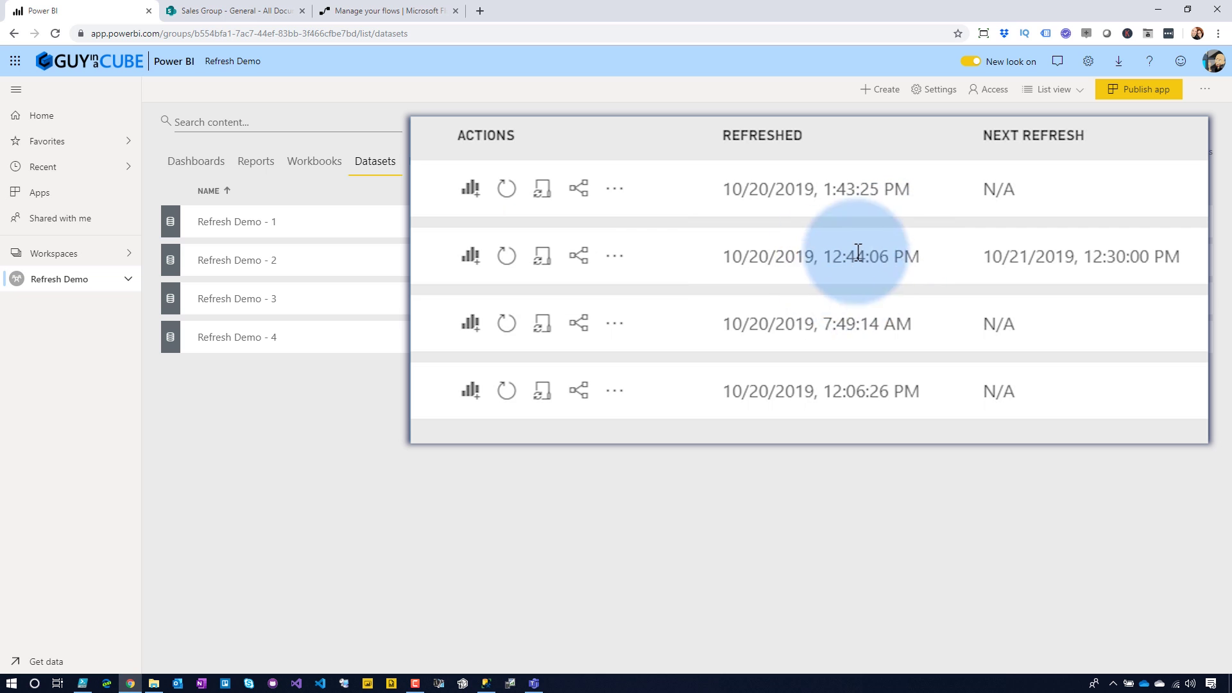
click(542, 257)
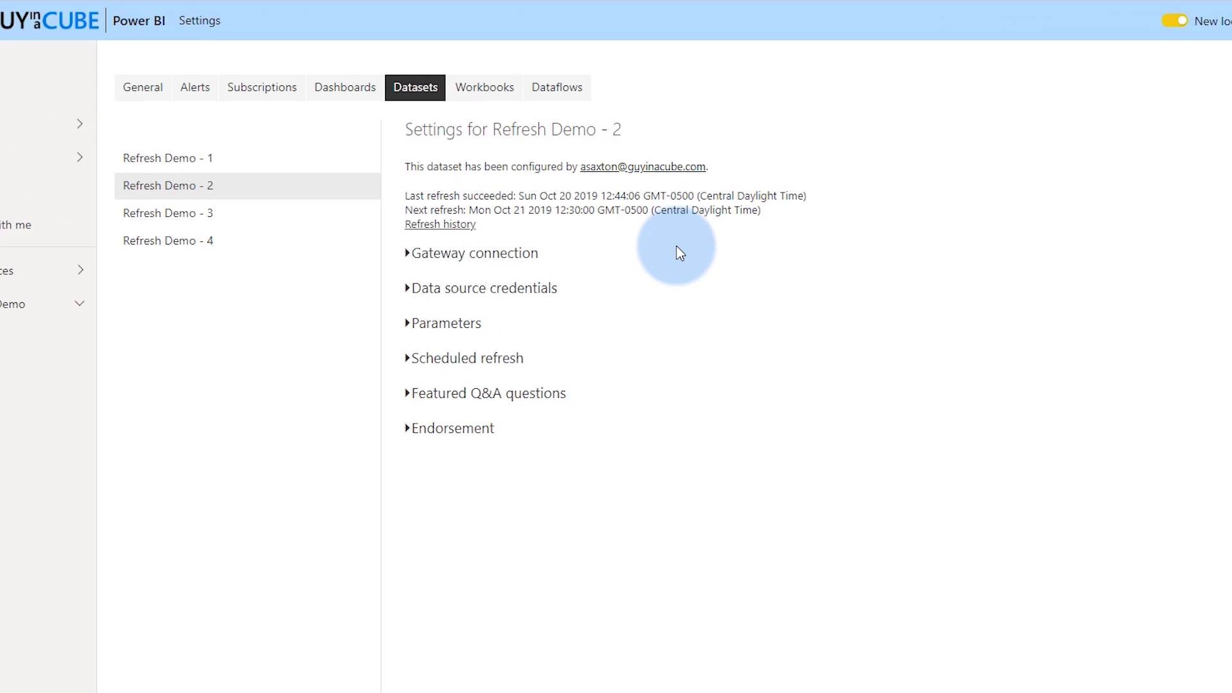
Check Refresh Demo - 2's refresh history, then review its daily 12:30 PM Central Time schedule
click(488, 239)
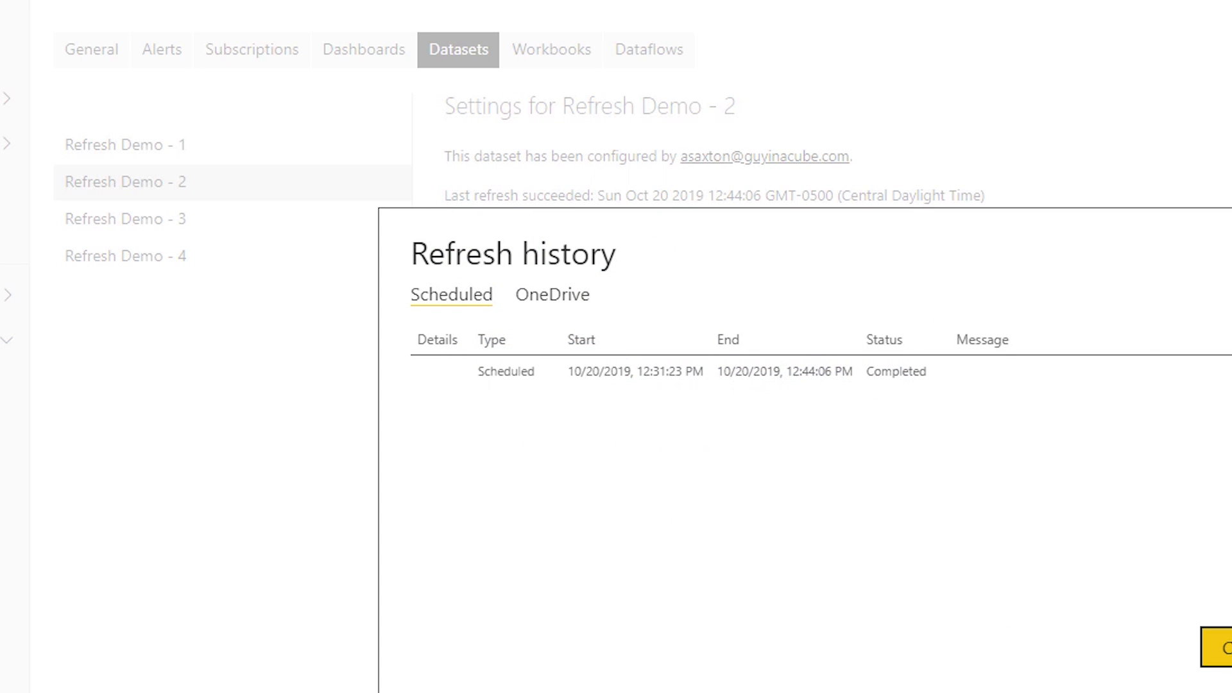
click(1217, 648)
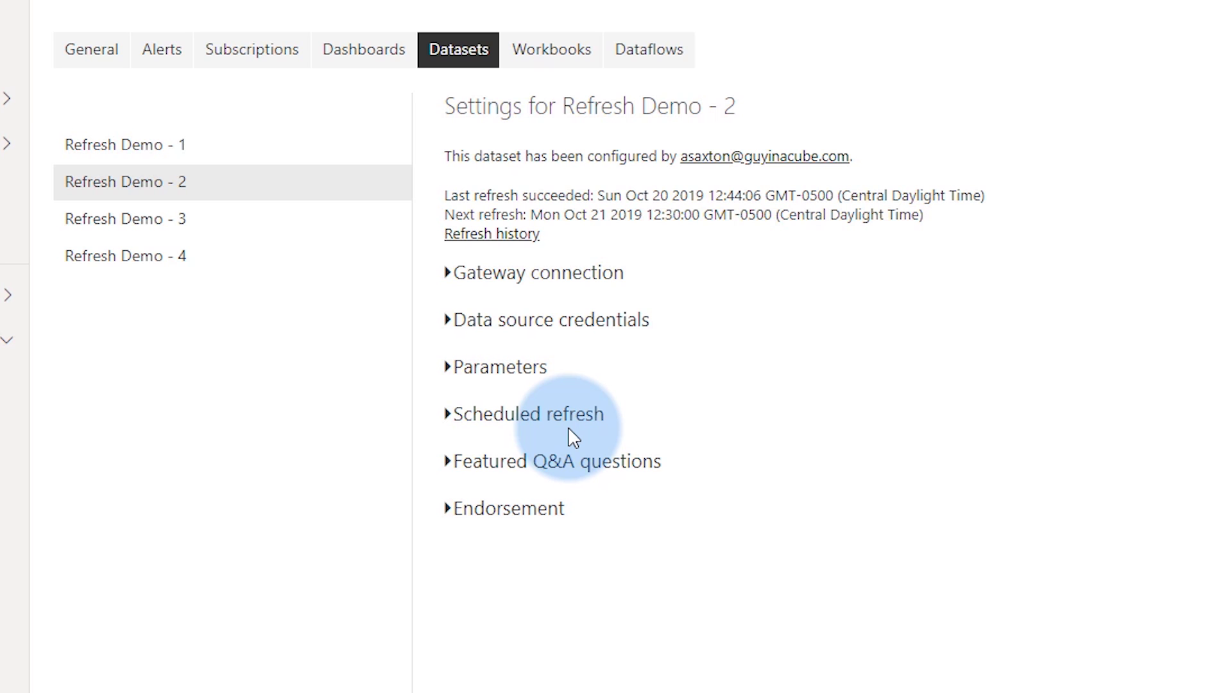
click(523, 414)
scroll(646, 185, down, 5)
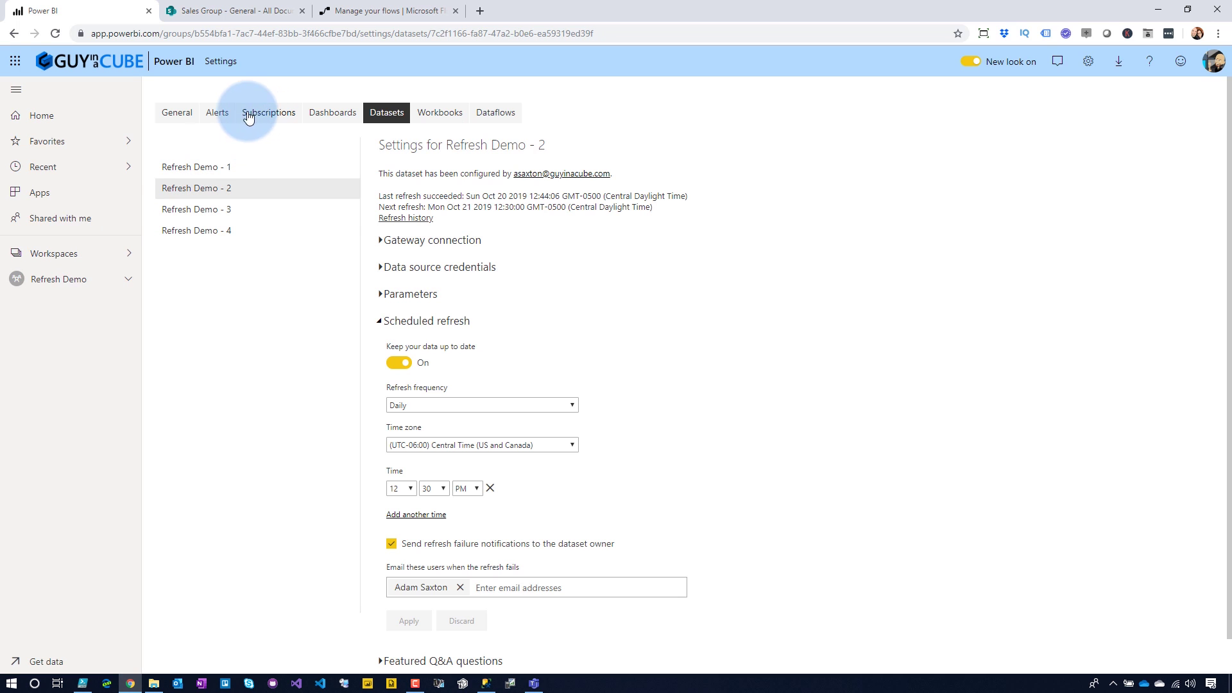
Refresh Refresh Demo - 2 now and confirm the completed 1:45:41–1:45:50 PM on-demand run in history
click(44, 283)
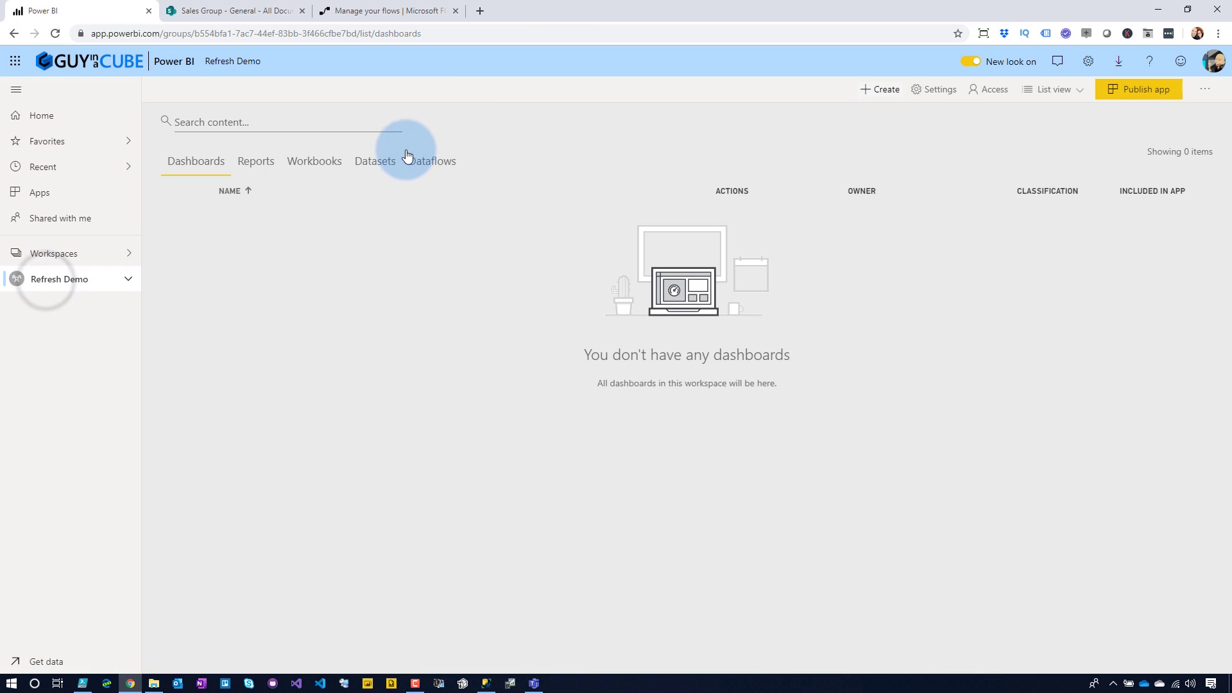
click(385, 160)
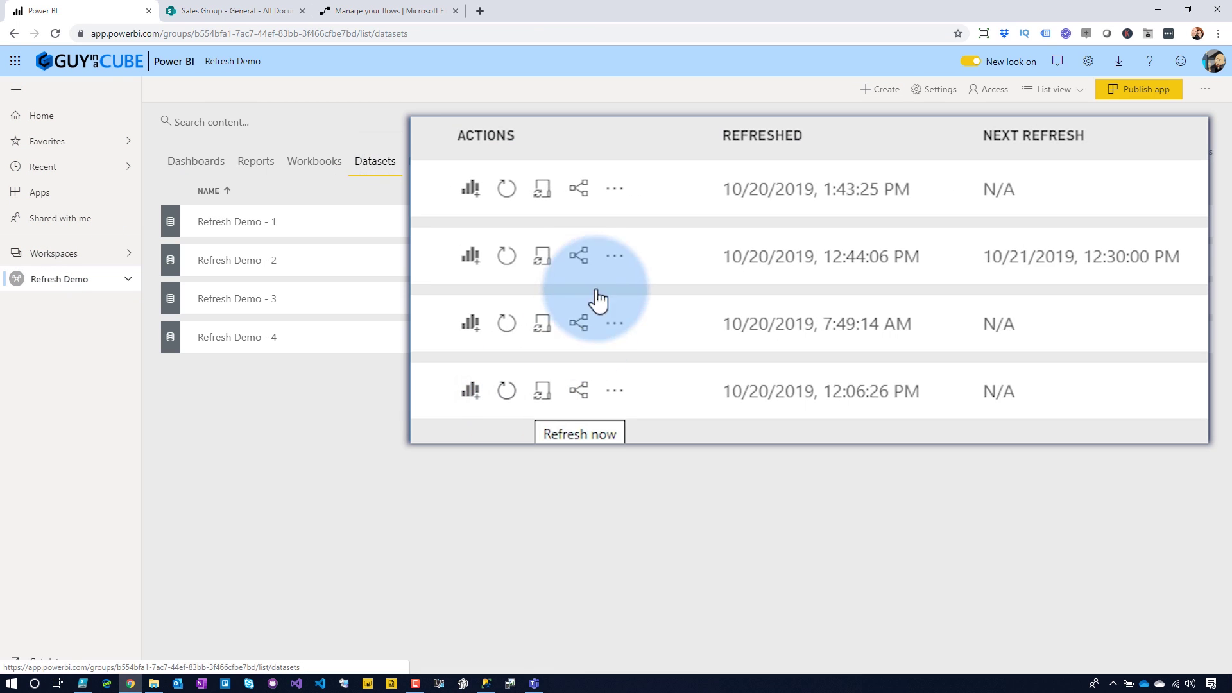
click(507, 256)
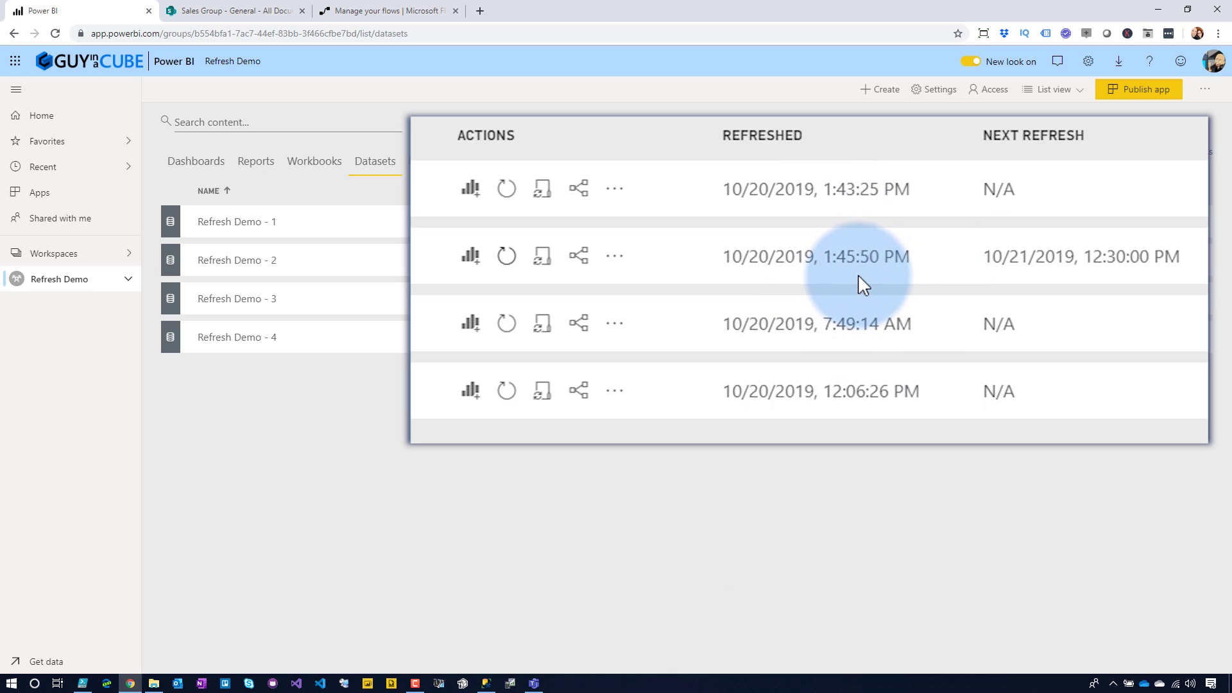
click(544, 260)
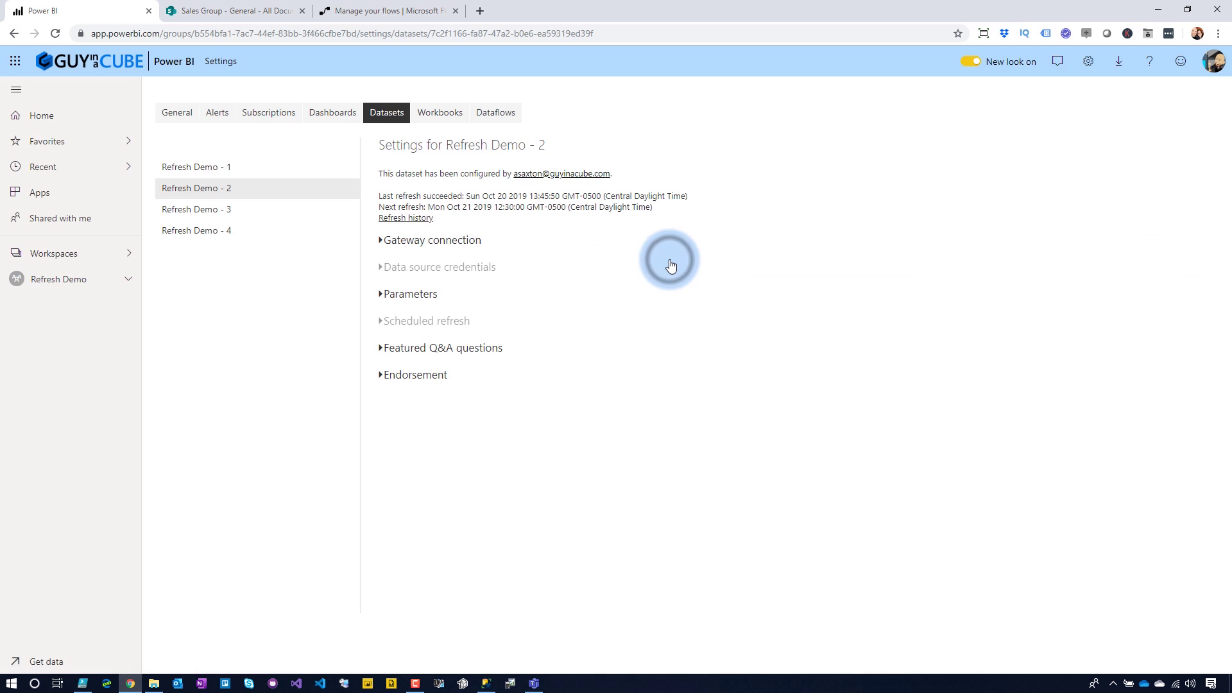
click(404, 218)
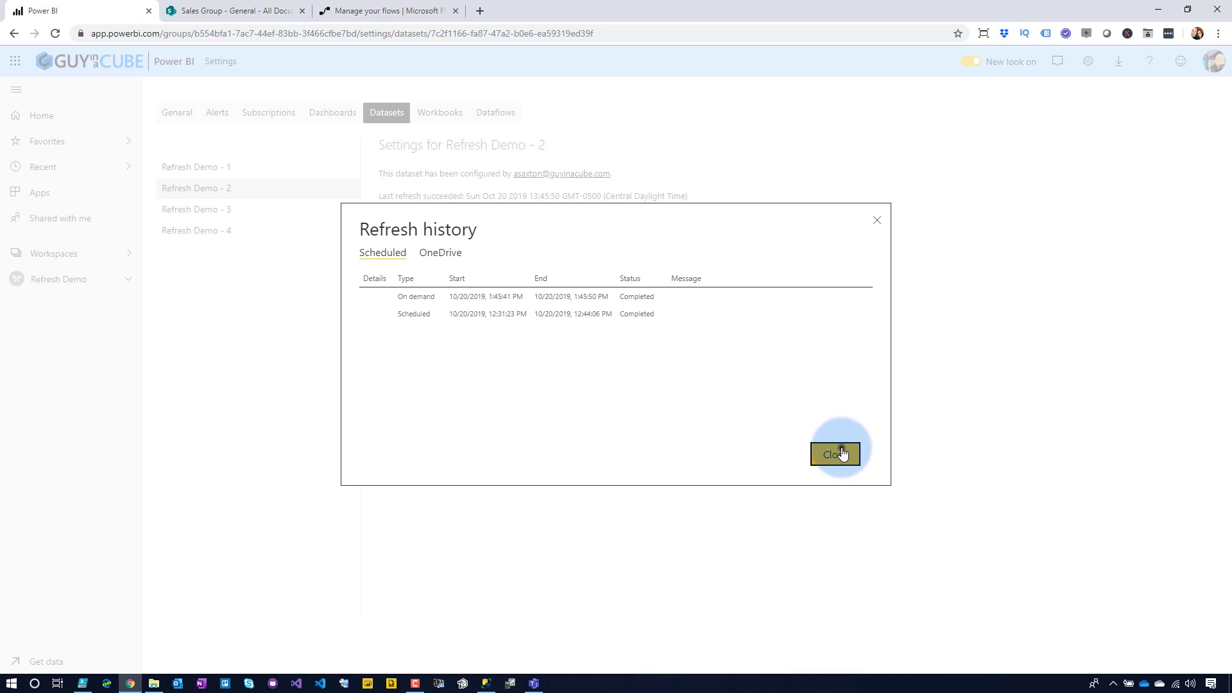
Close Refresh Demo - 3's refresh history and go back to the Refresh Demo workspace
click(837, 454)
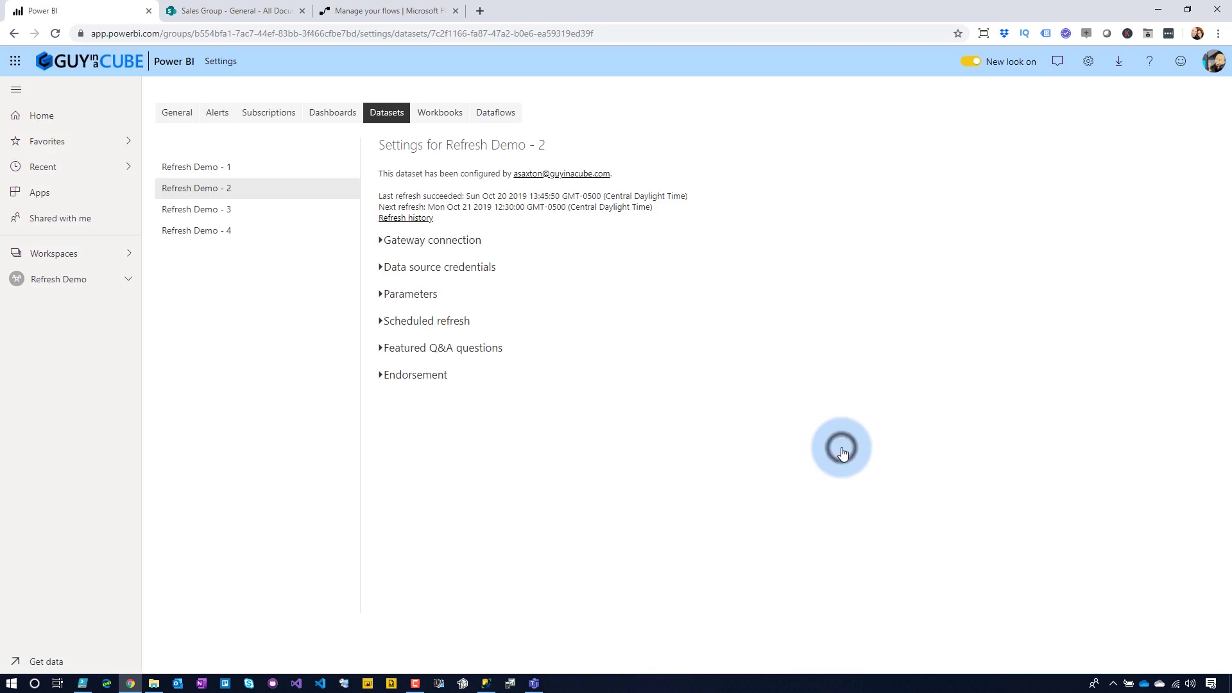
click(197, 221)
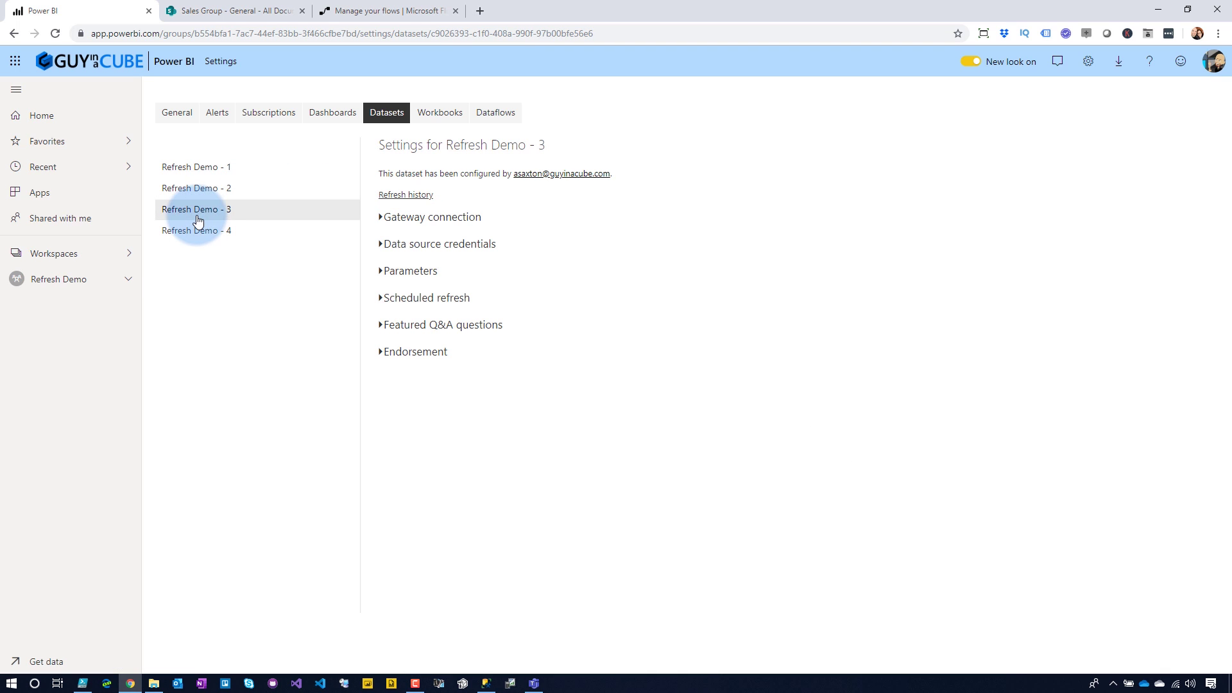
click(69, 280)
click(57, 281)
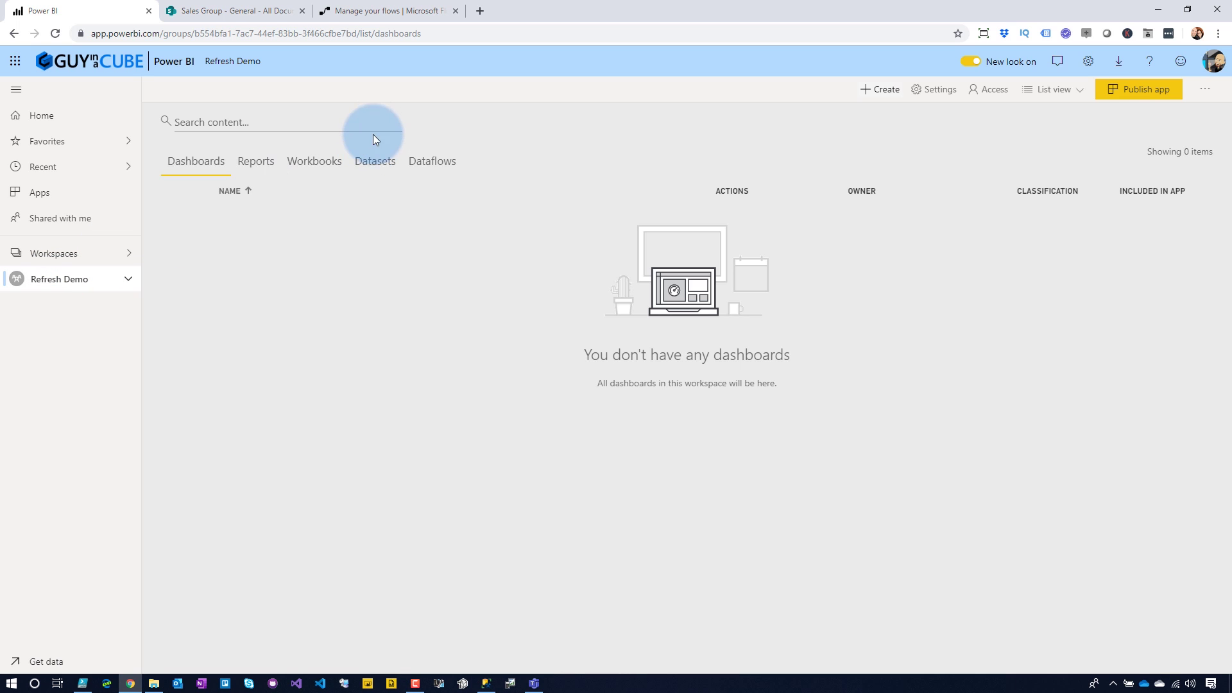
Open the Refresh Demo - 3 report to confirm 100,000 Sales Rows, then return to Datasets
click(374, 163)
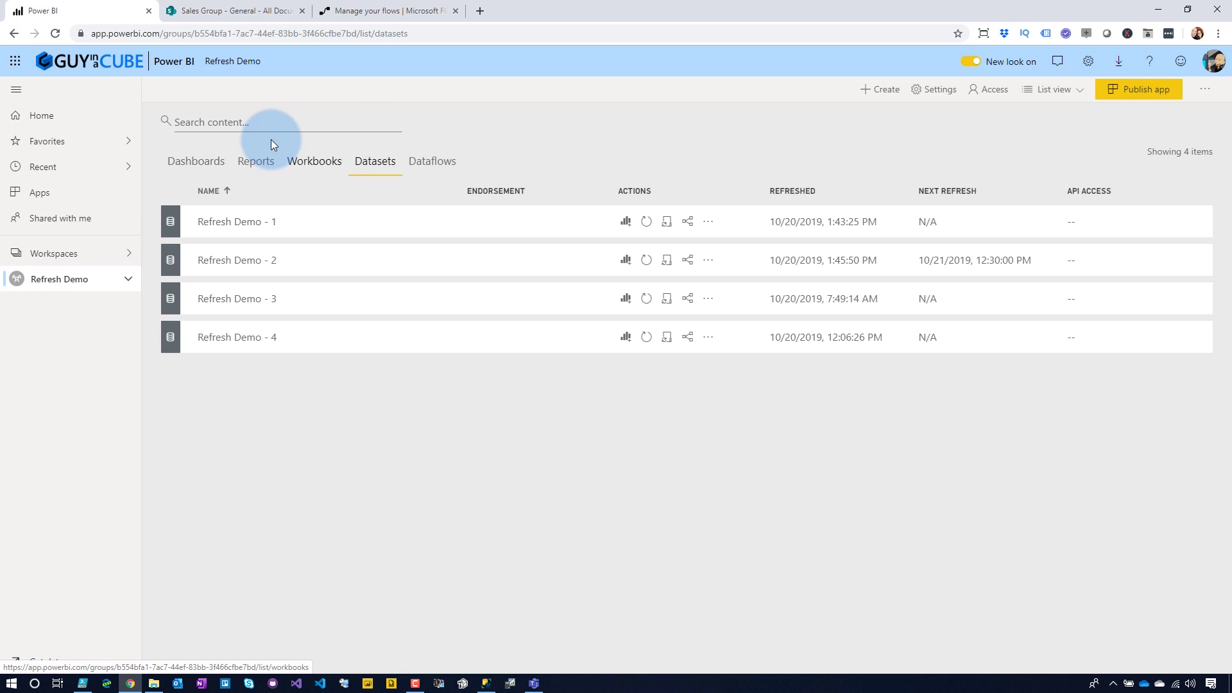
click(250, 162)
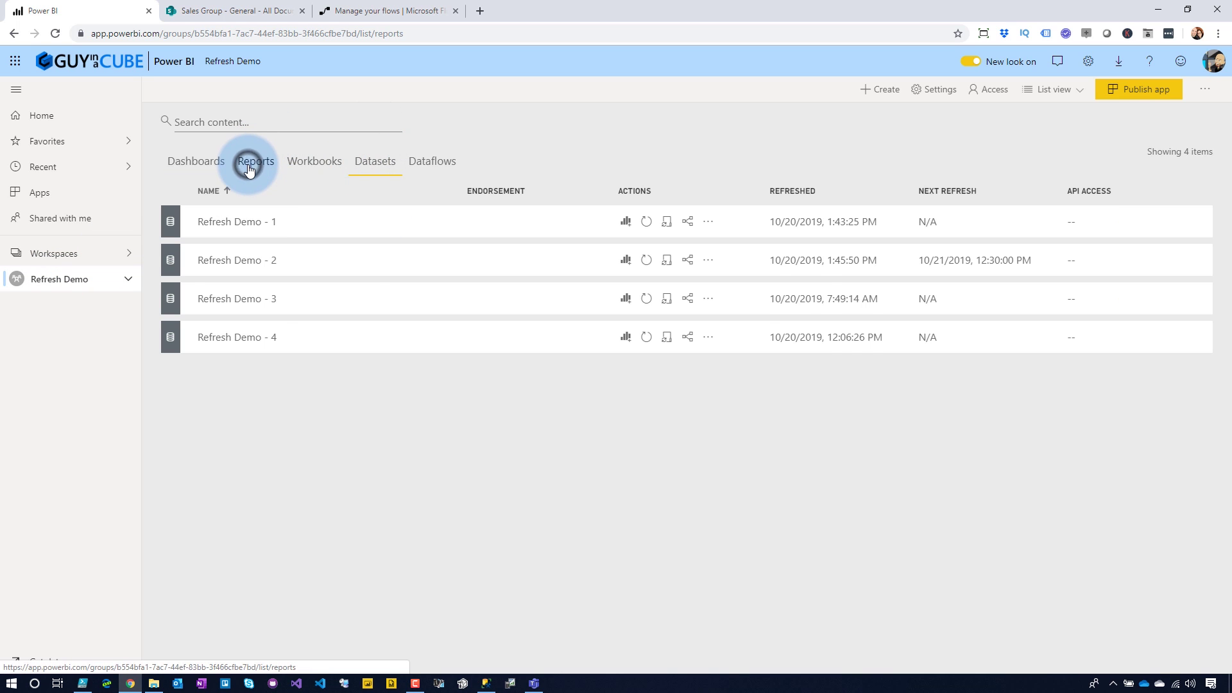
click(256, 297)
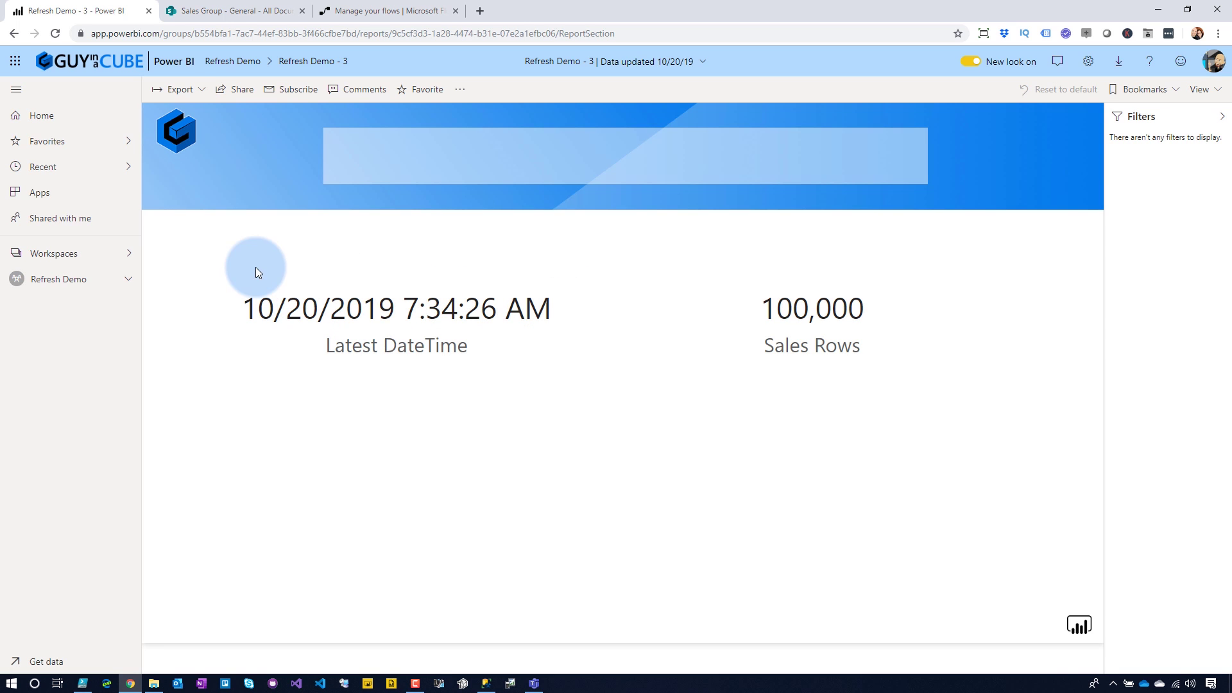
click(96, 285)
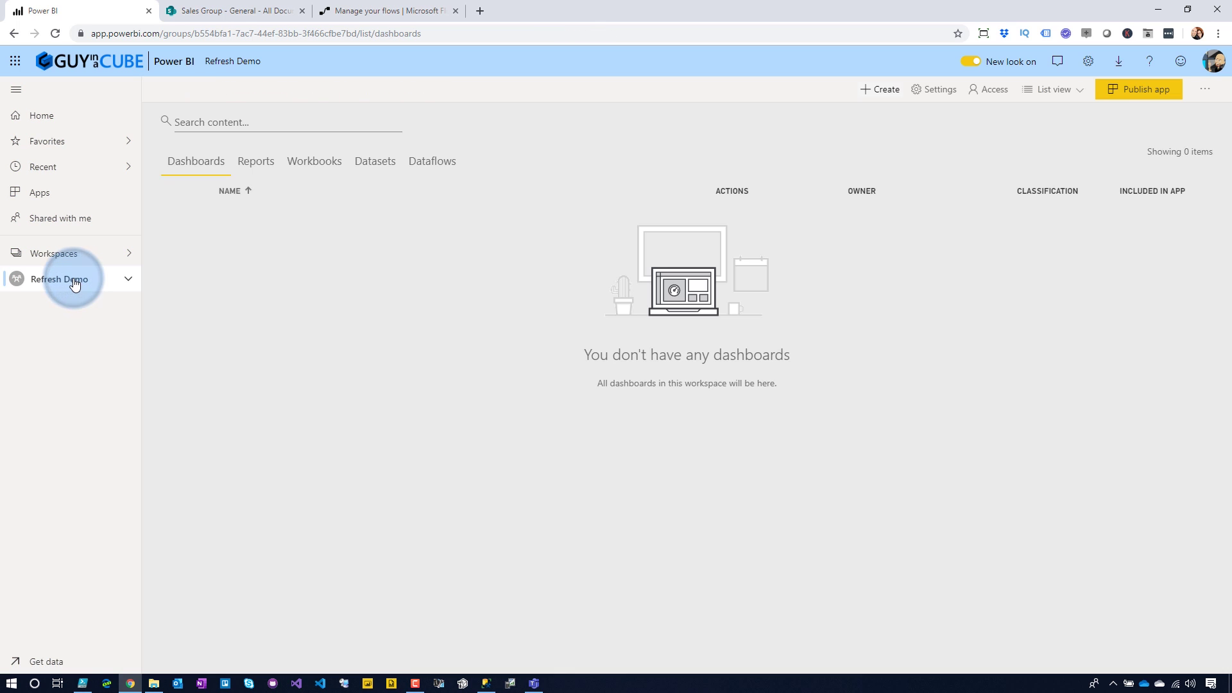
click(375, 161)
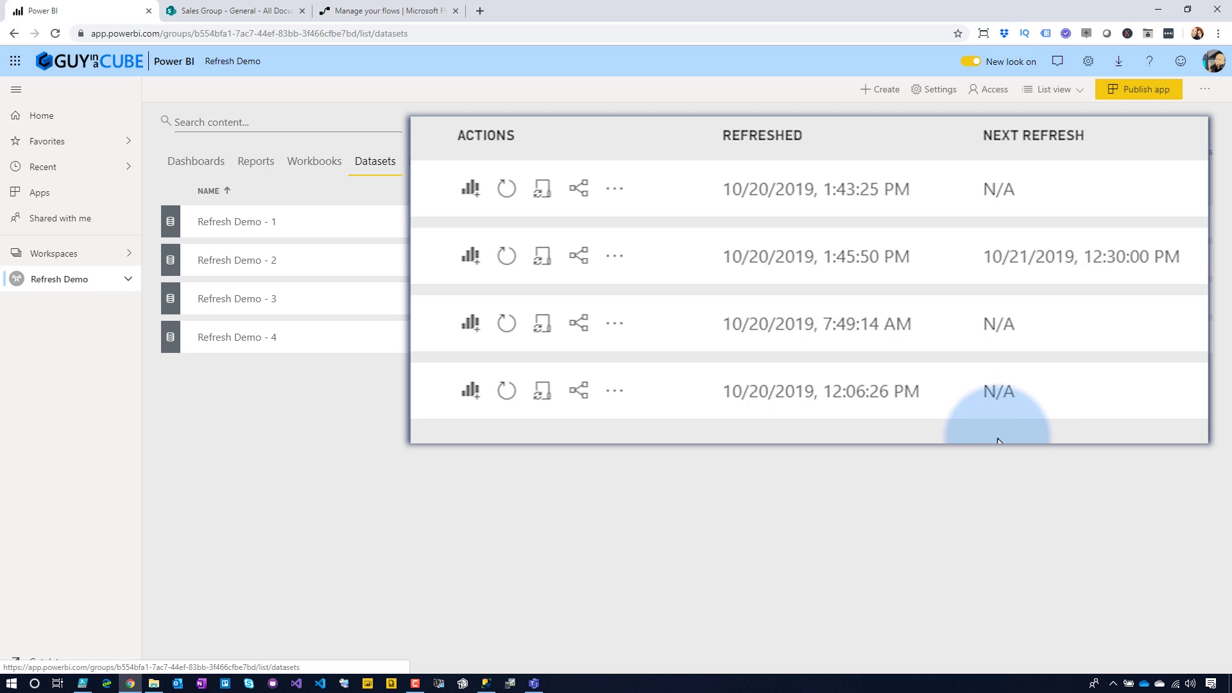
click(85, 685)
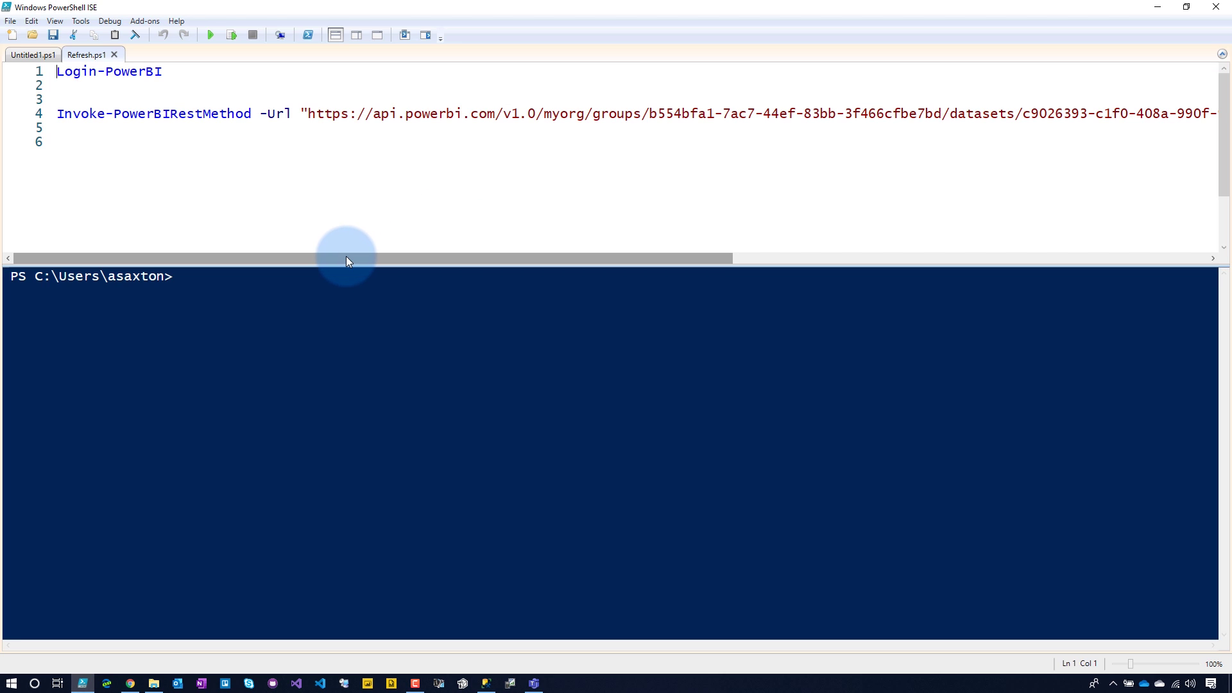
Run Login-PowerBI in PowerShell ISE to sign in to Power BI
drag(346, 256, 595, 308)
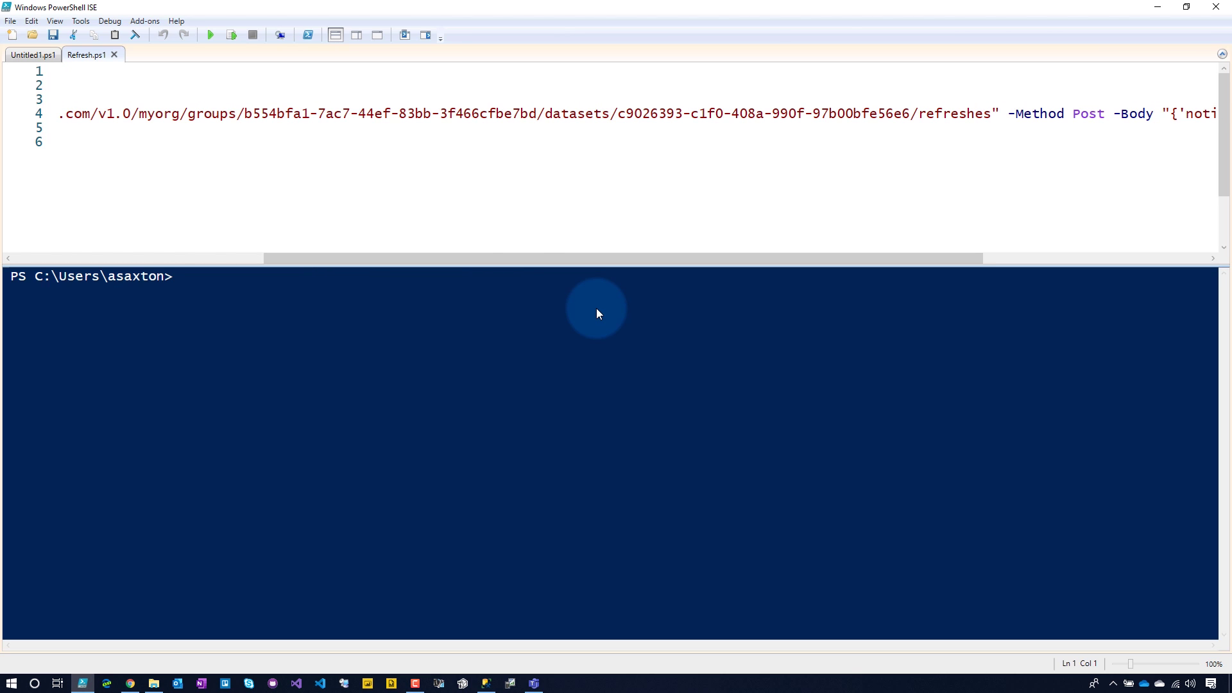
drag(460, 261, 257, 261)
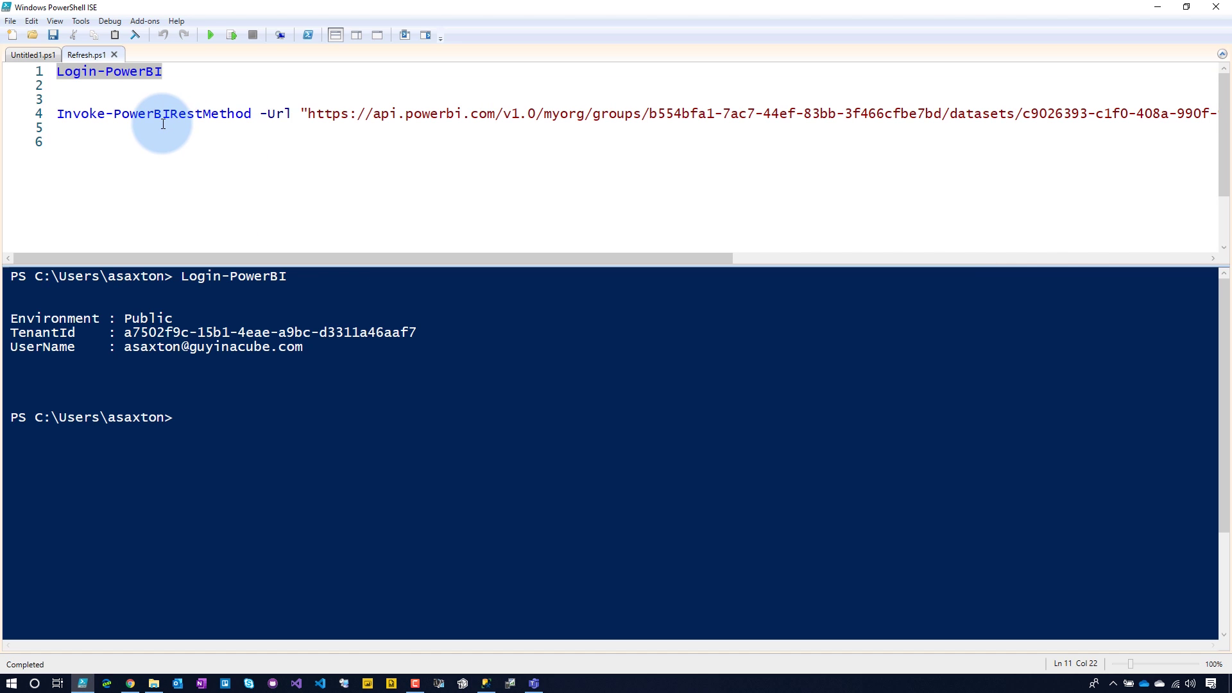
click(156, 125)
Run only line 4's Invoke-PowerBIRestMethod POST to the dataset's /refreshes endpoint
click(149, 109)
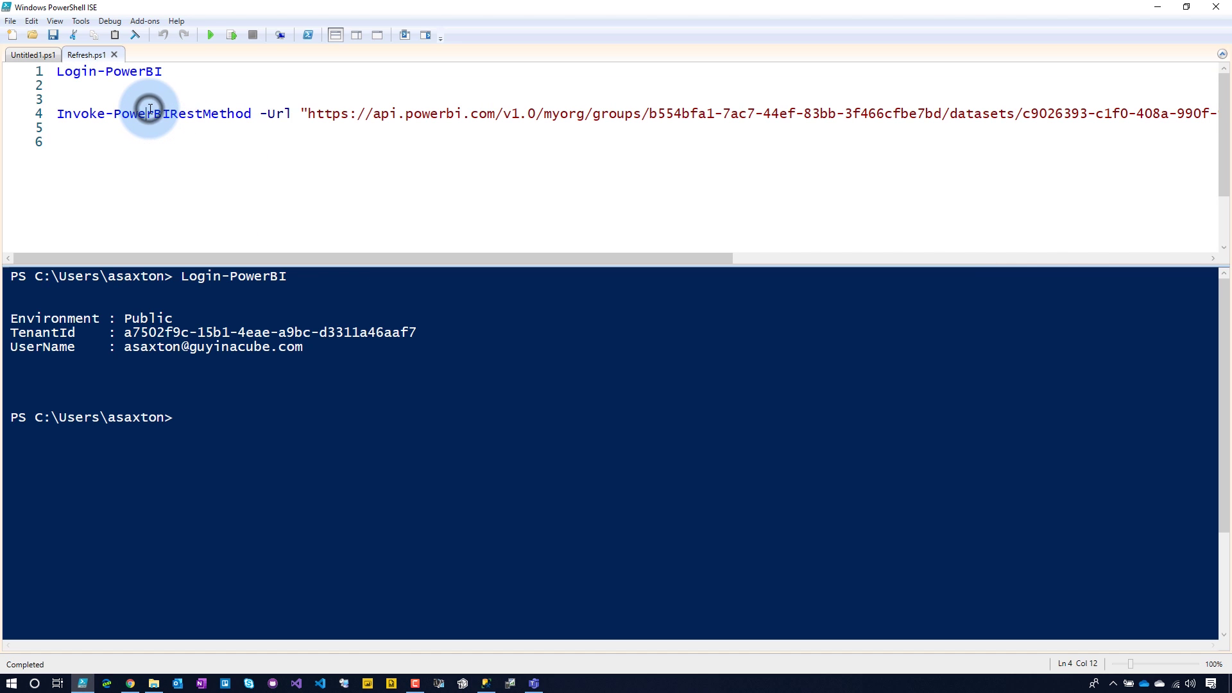
key(End)
key(shift+Home)
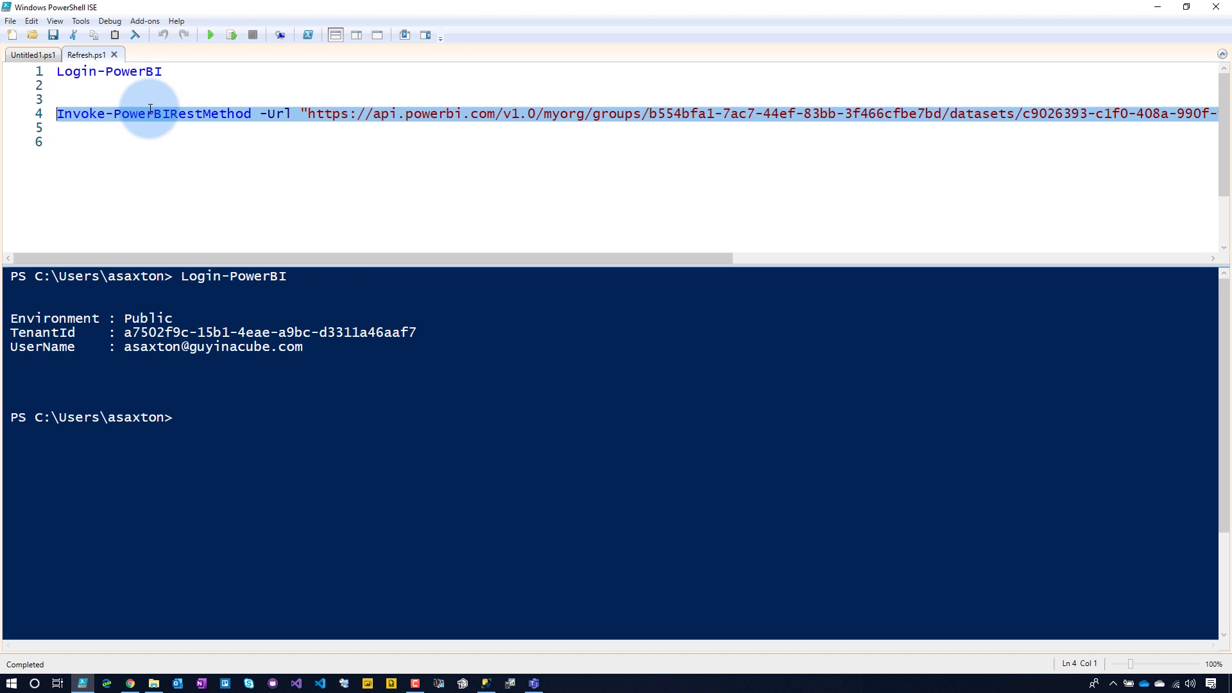
click(232, 35)
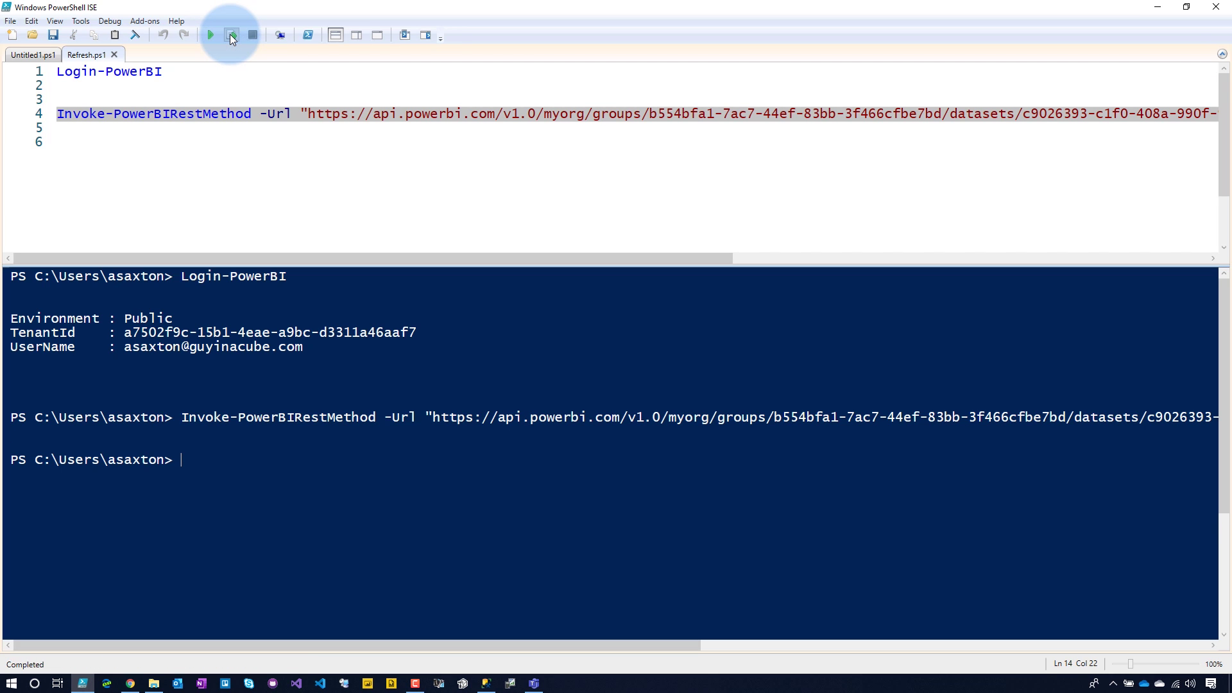
click(130, 684)
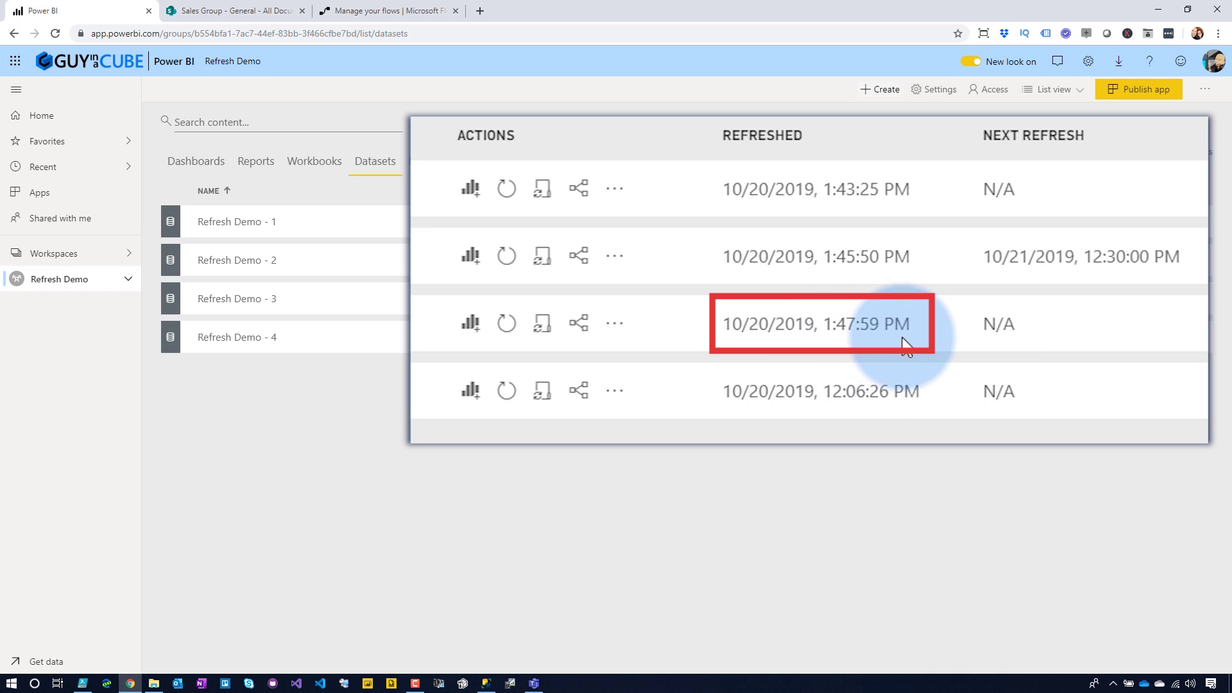
Check Refresh Demo - 3's refresh history for the completed 1:47:59 PM on-demand refresh
click(545, 321)
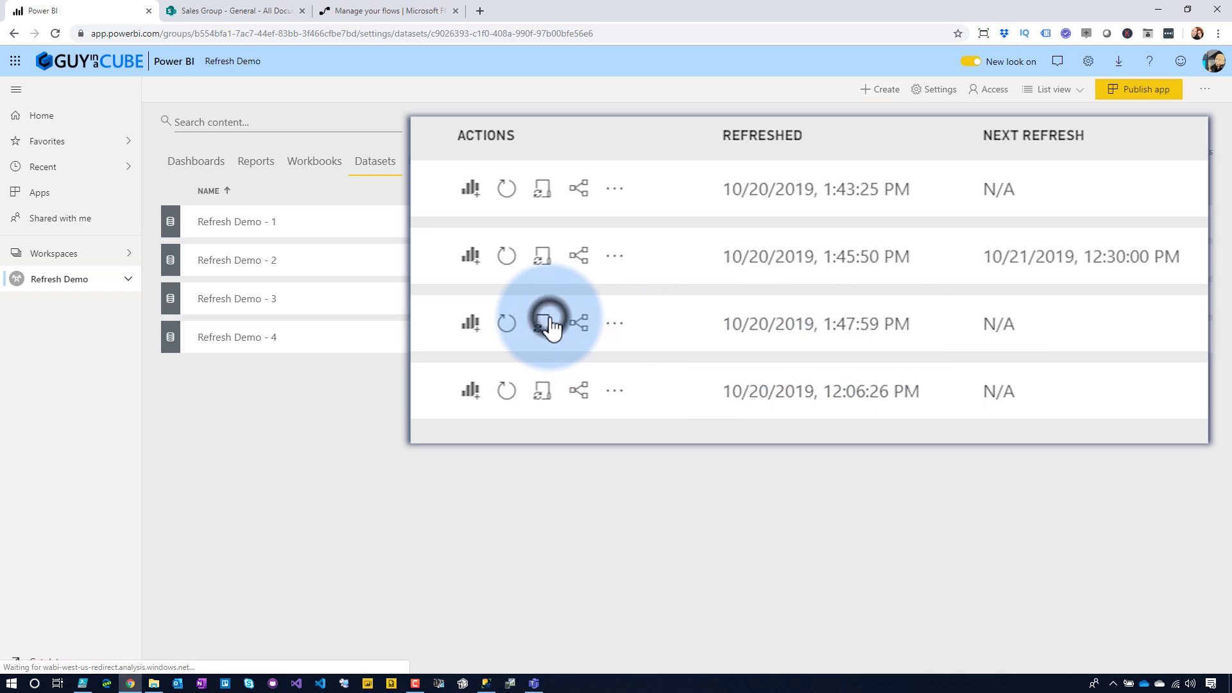
click(405, 207)
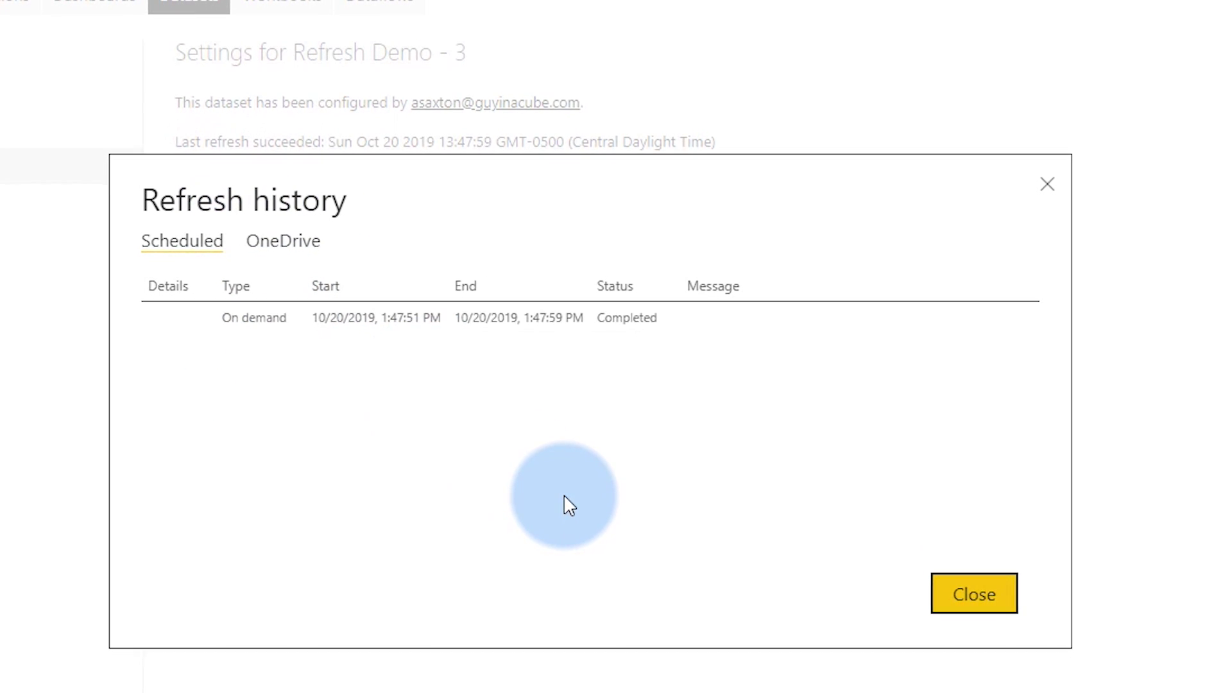
click(965, 598)
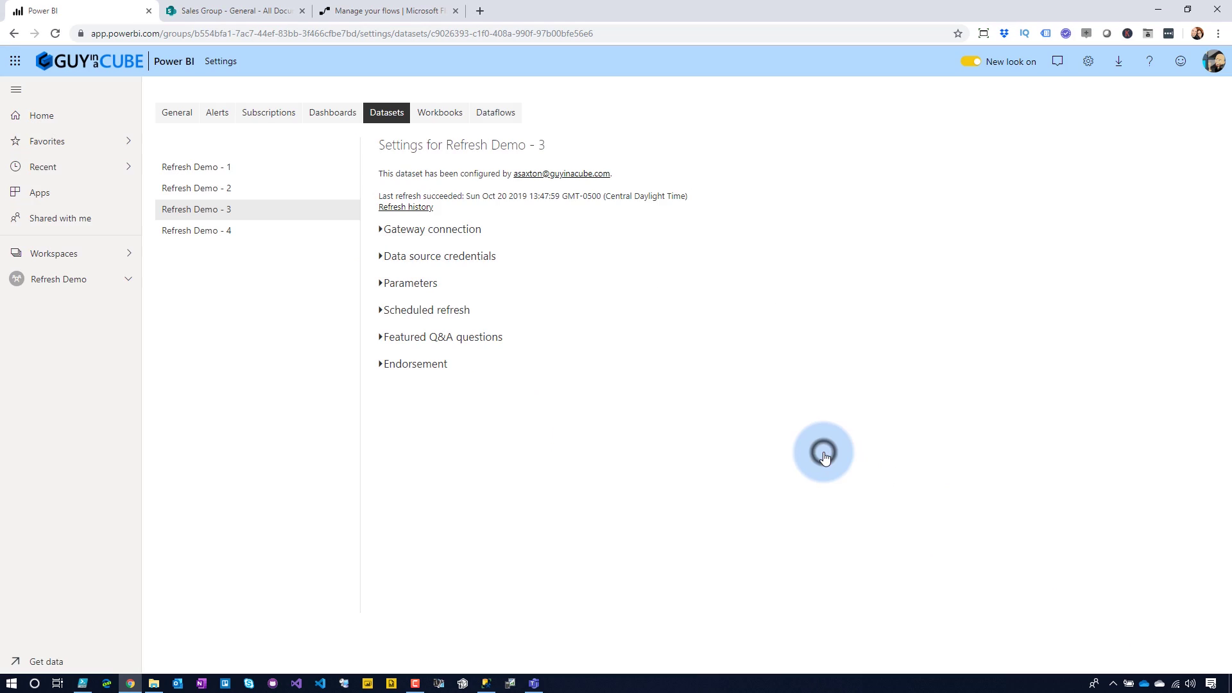
Open the Refresh Demo - 3 report from the workspace's Reports list
click(41, 289)
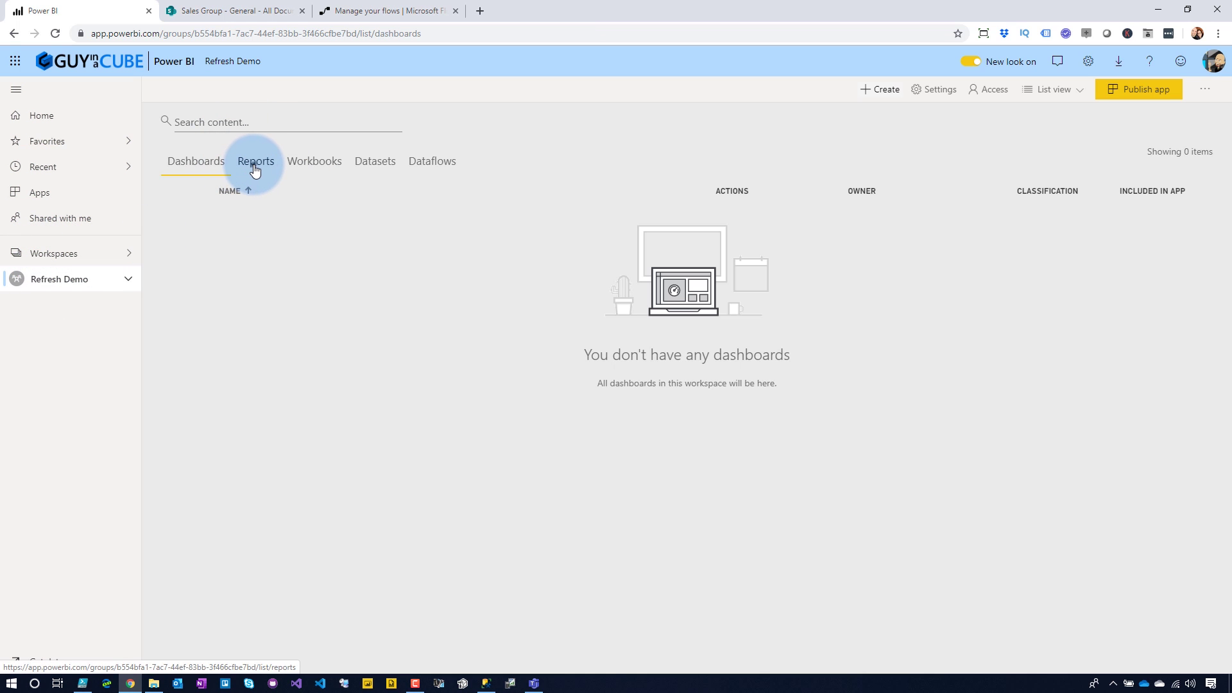
click(254, 167)
click(276, 299)
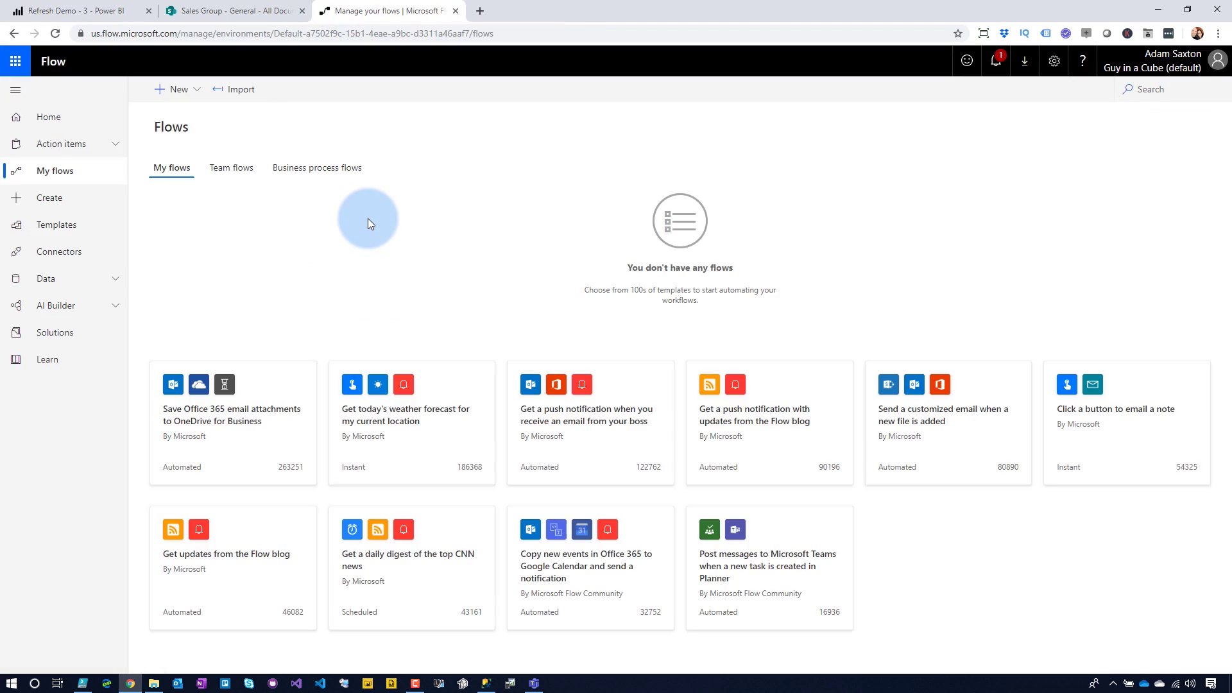
Create a blank automated flow 'PBI Refresh' with the SQL 'When an item is modified (V2)' trigger
click(157, 89)
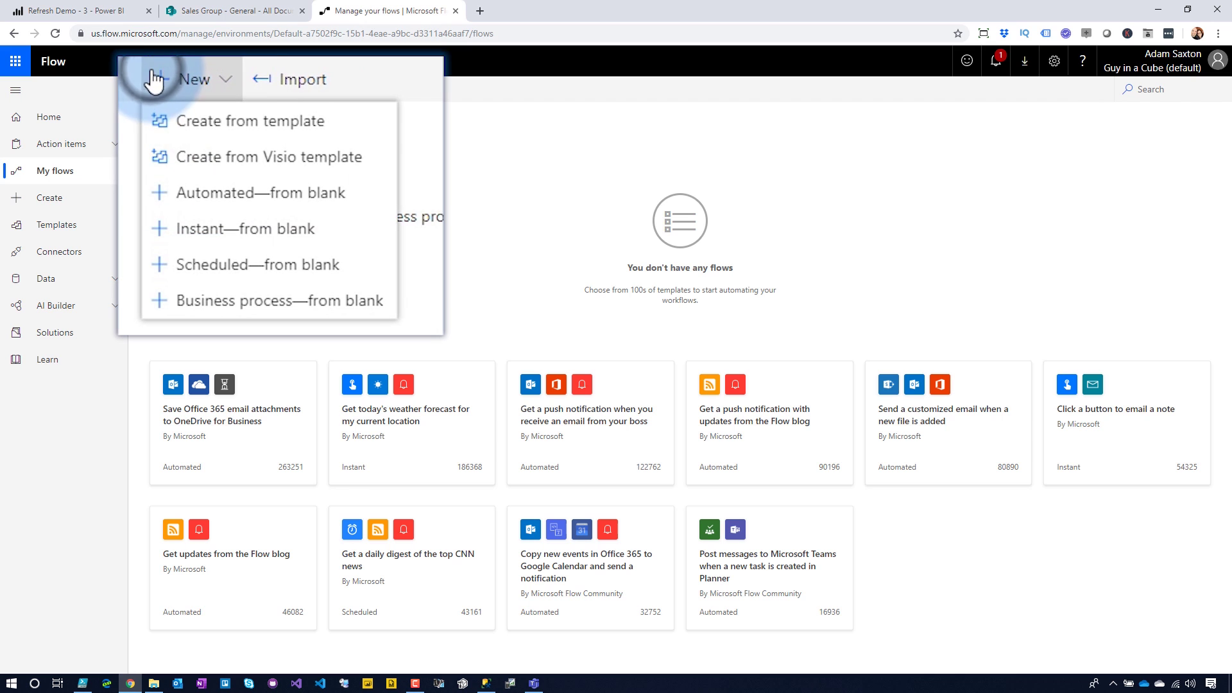
click(299, 198)
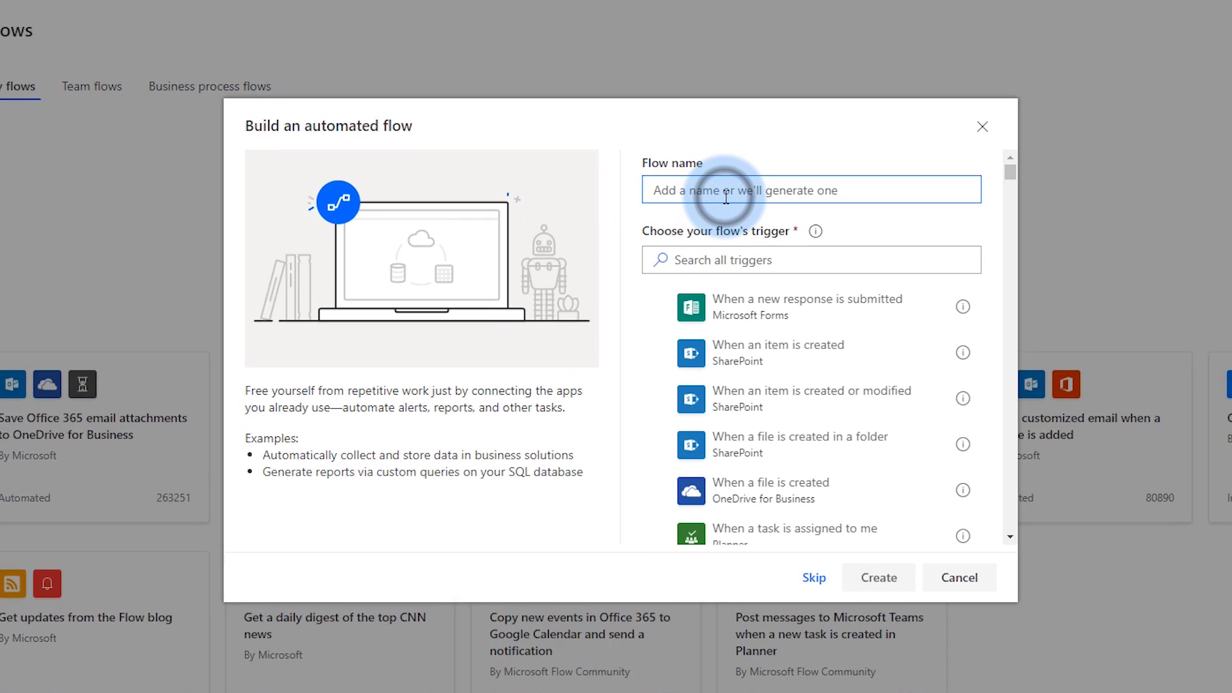
click(726, 196)
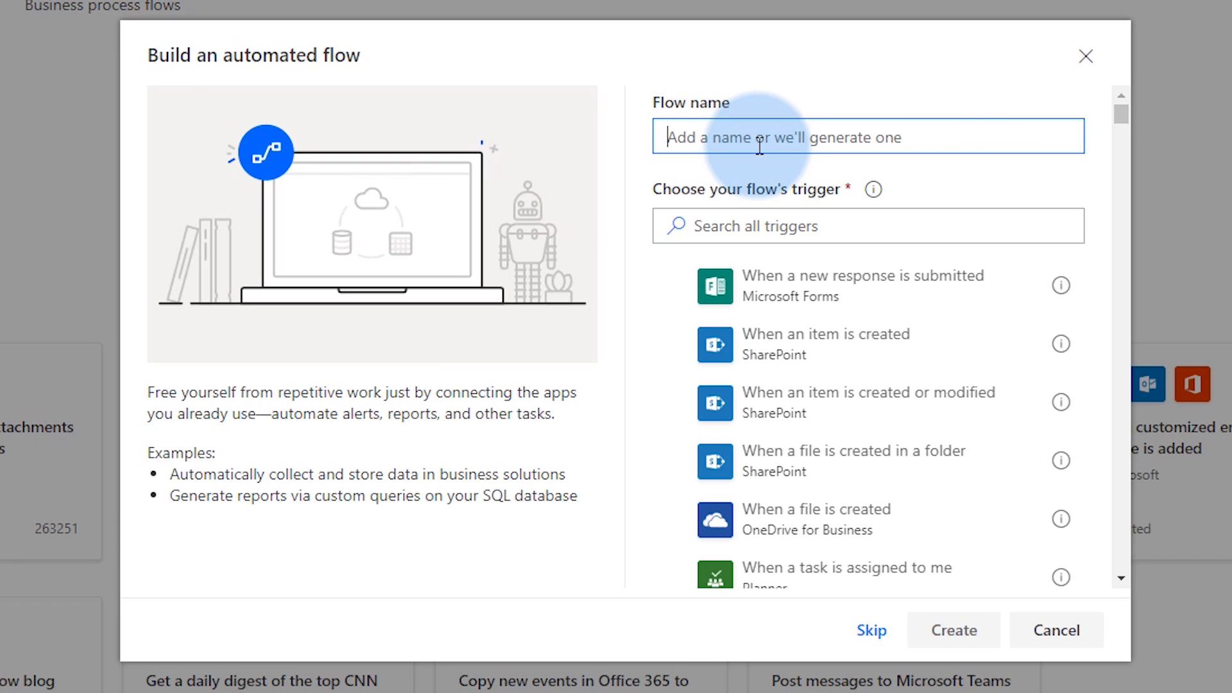
text(PBI Refresh)
click(744, 228)
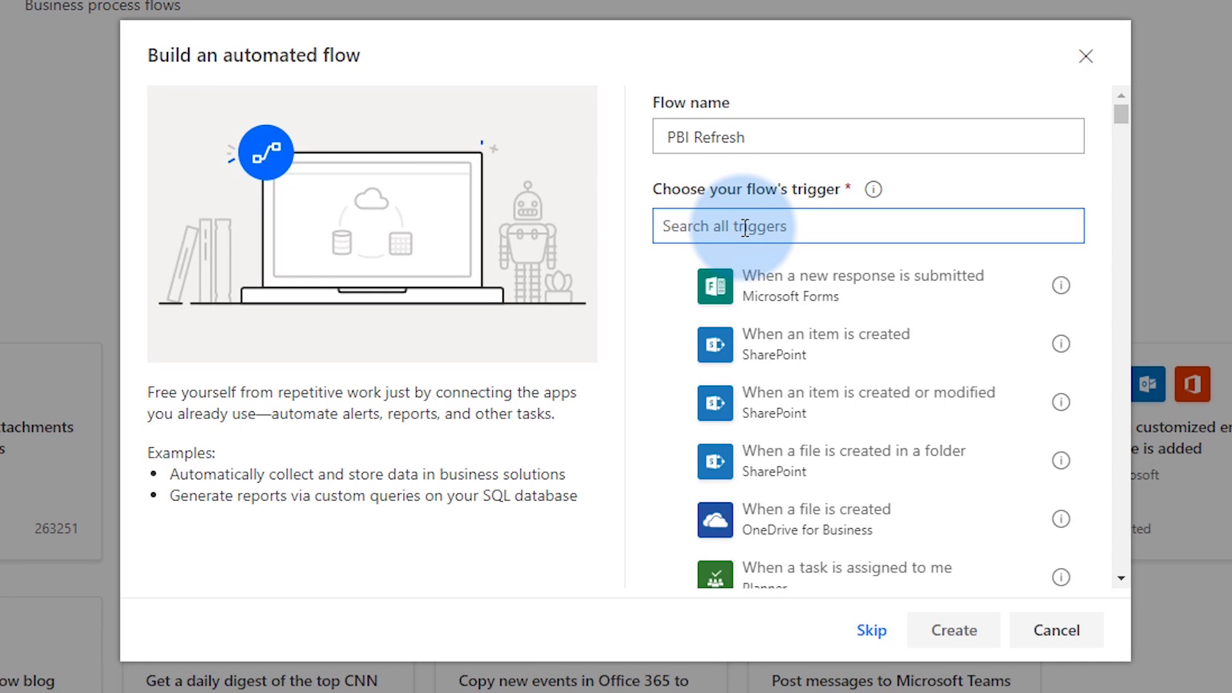
text(SQL)
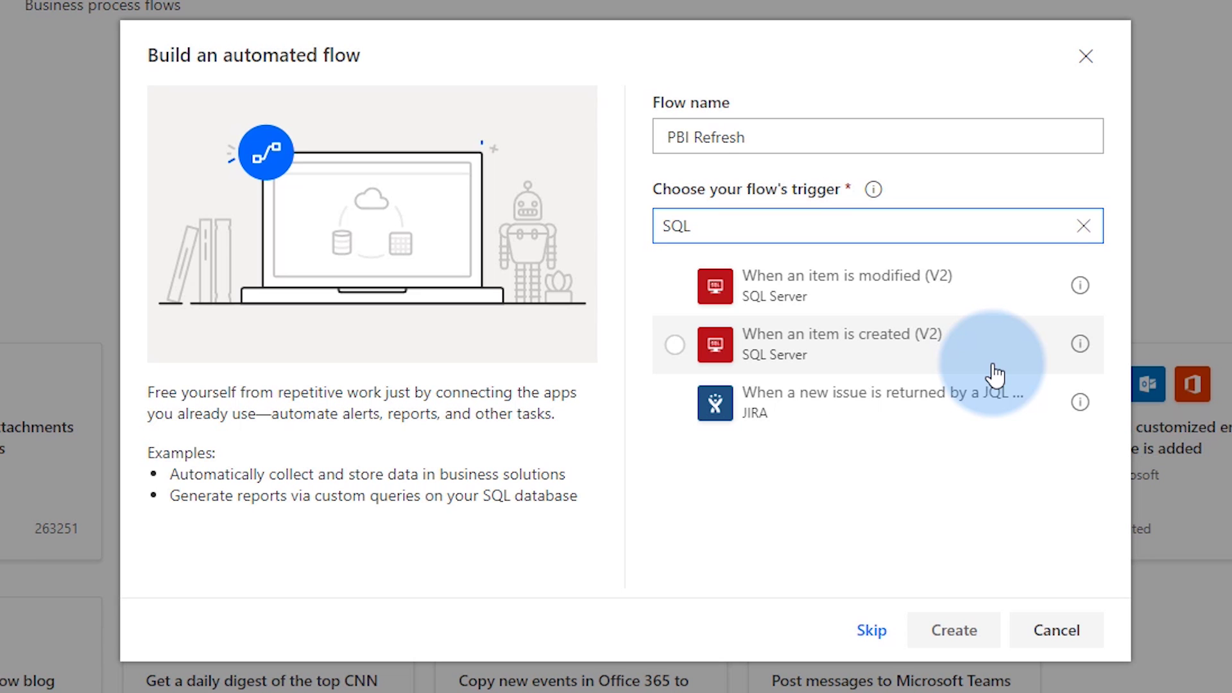
click(858, 289)
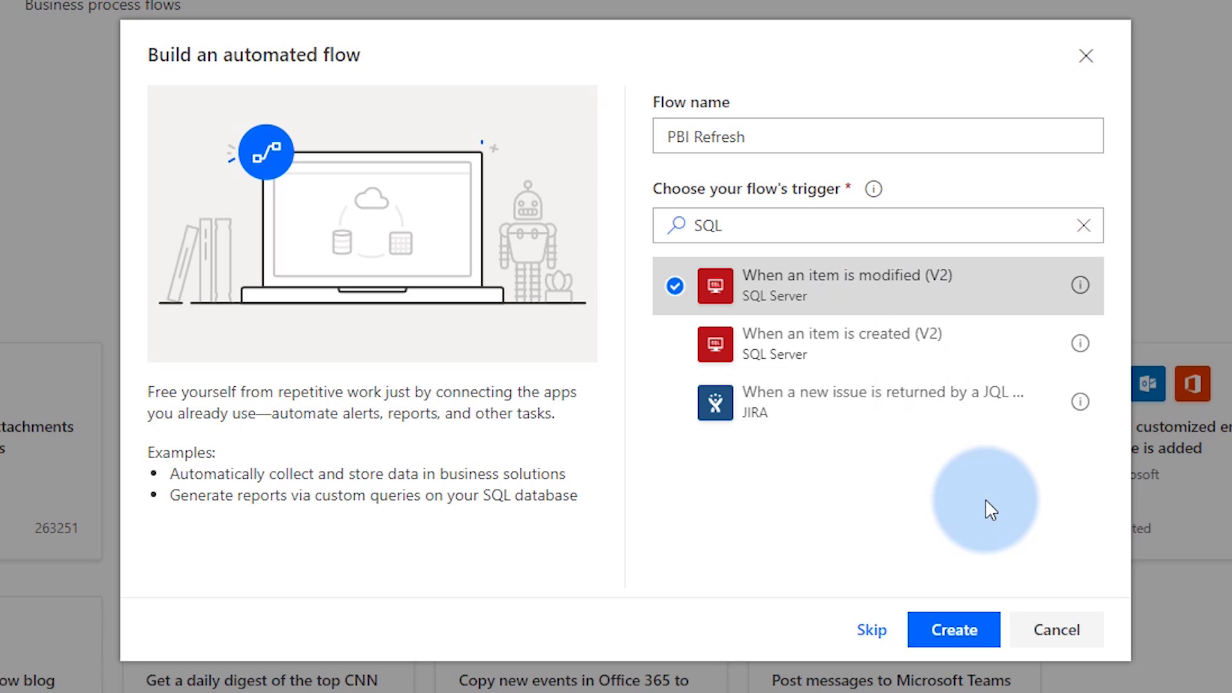
click(939, 635)
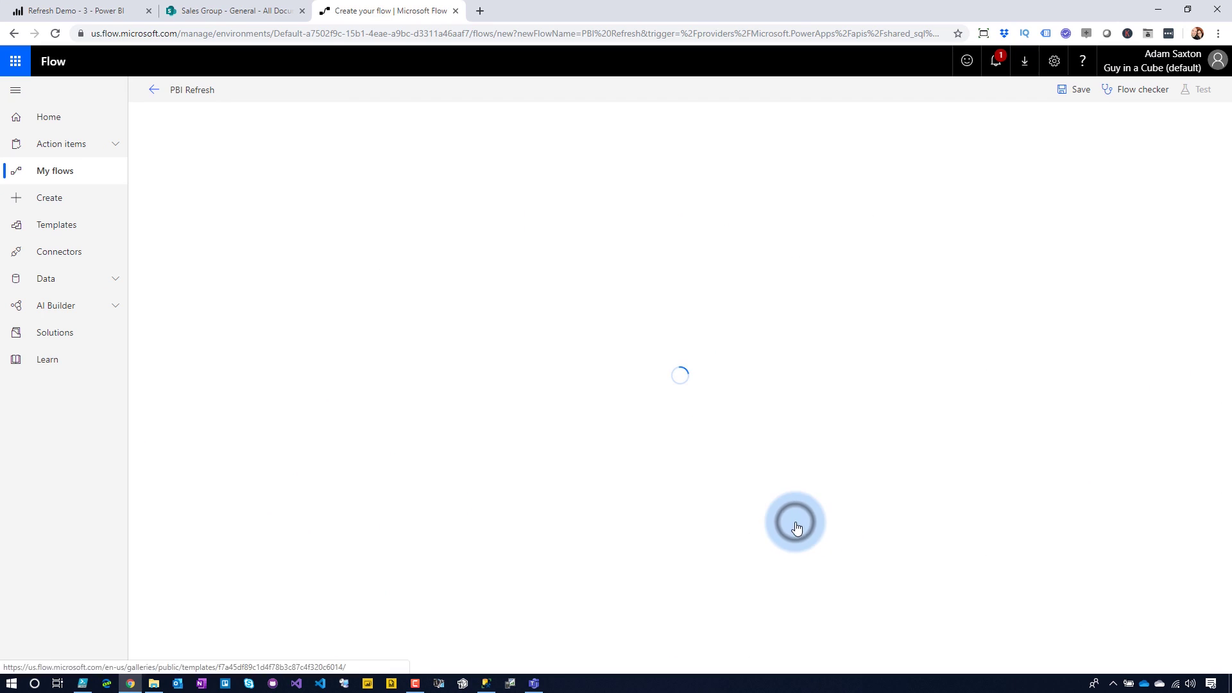
Point the trigger at the AdventureWorksDW connection and the FlowUpdate table
click(859, 129)
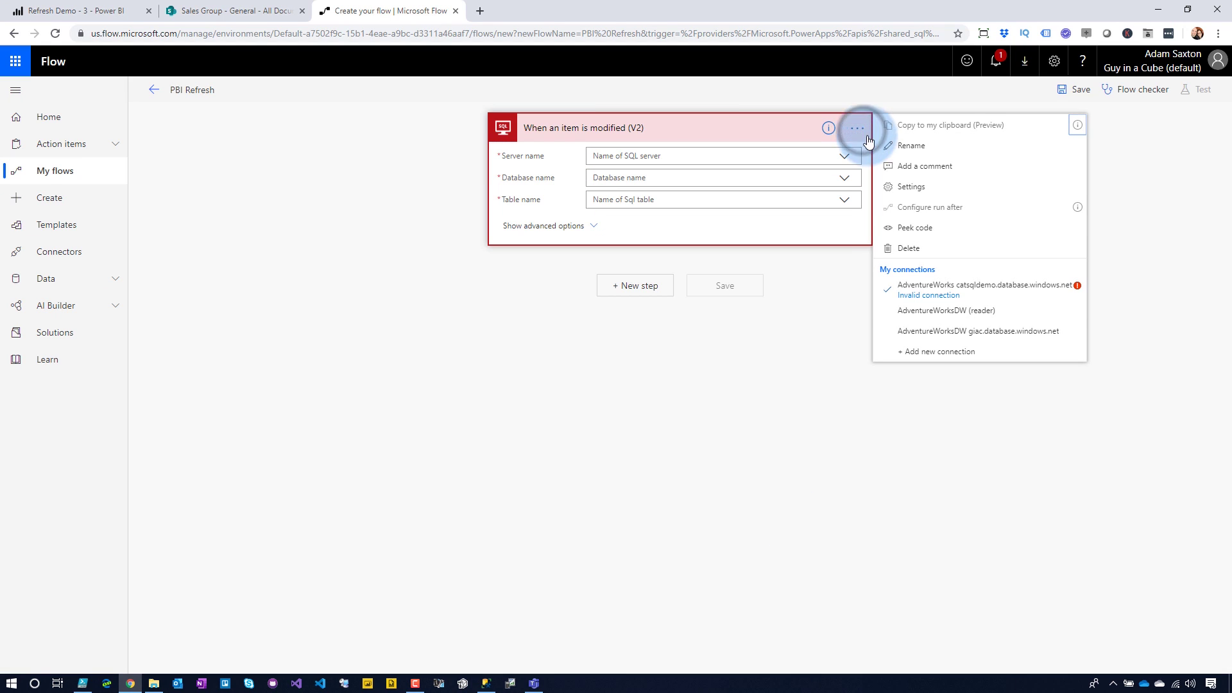
click(941, 317)
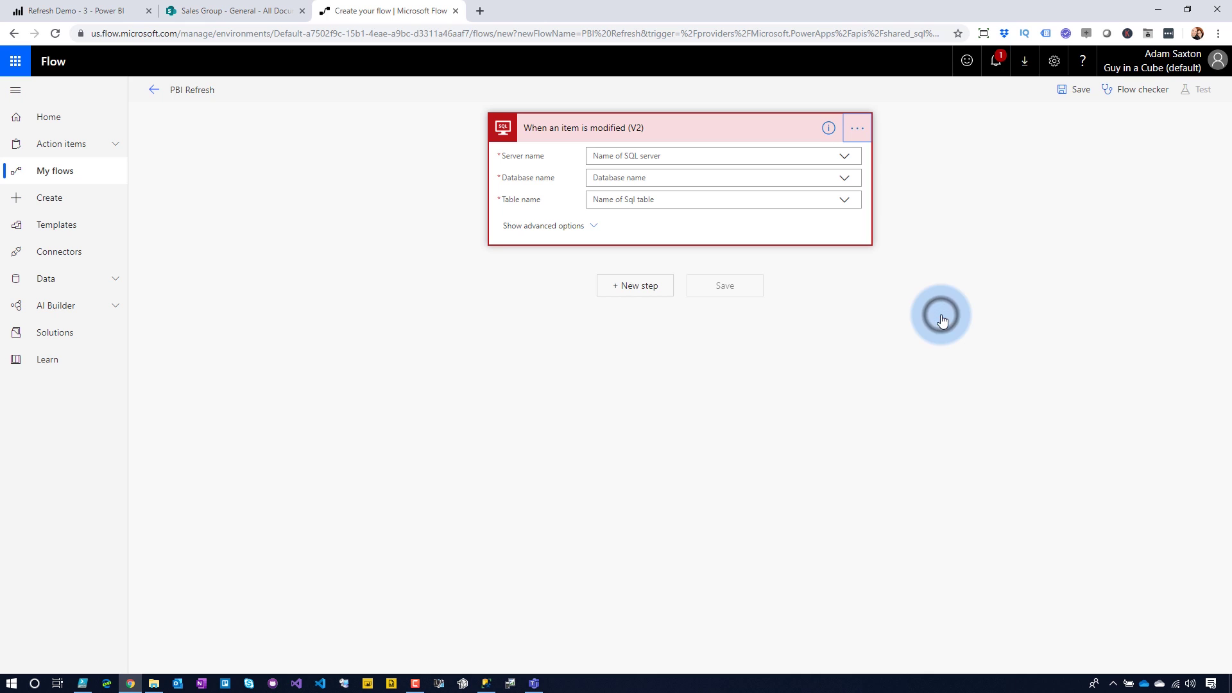
click(682, 201)
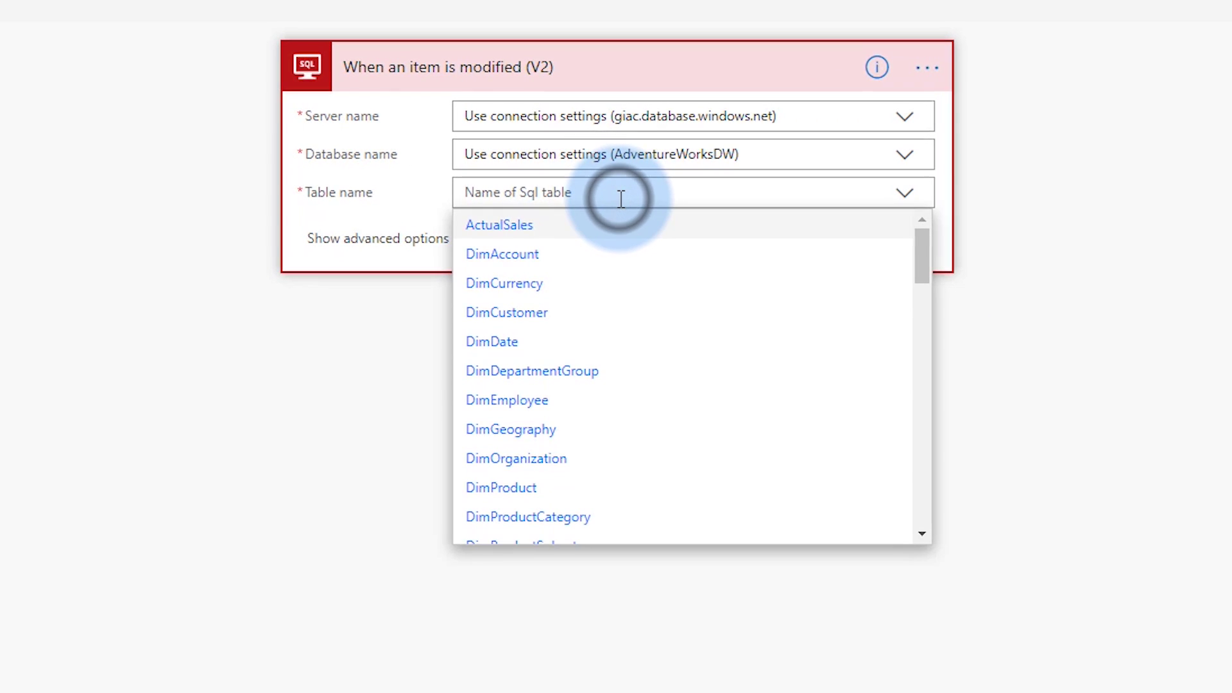
scroll(591, 426, down, 5)
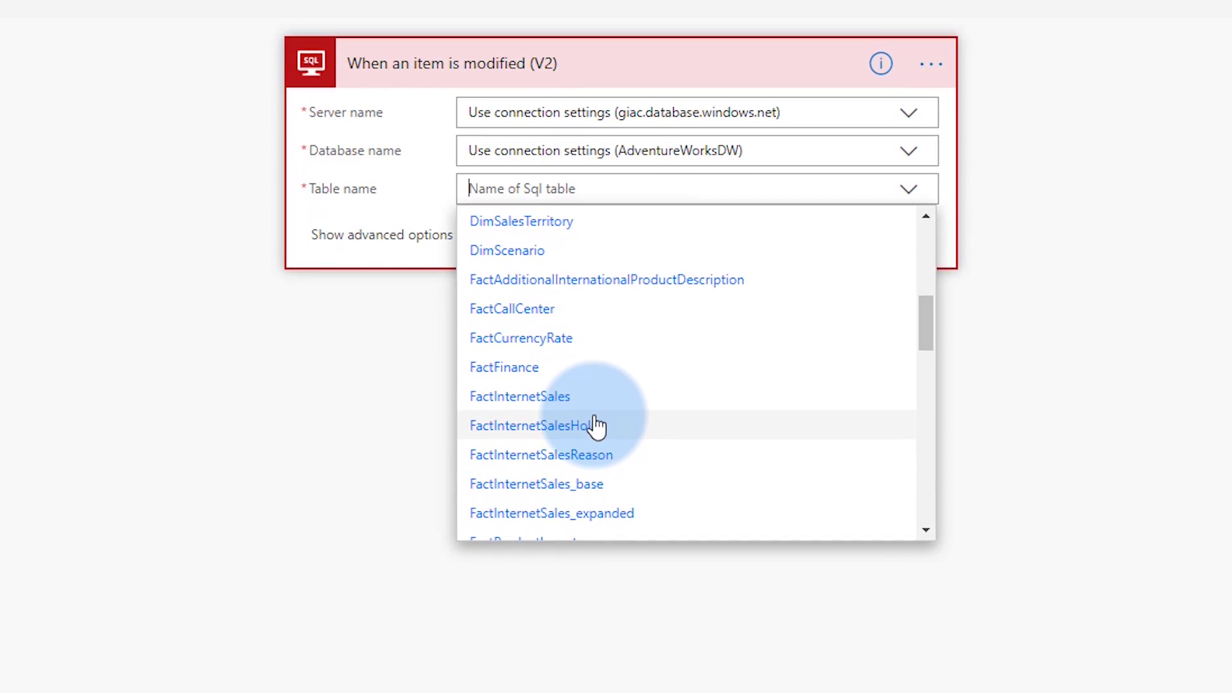
scroll(594, 426, down, 5)
click(501, 420)
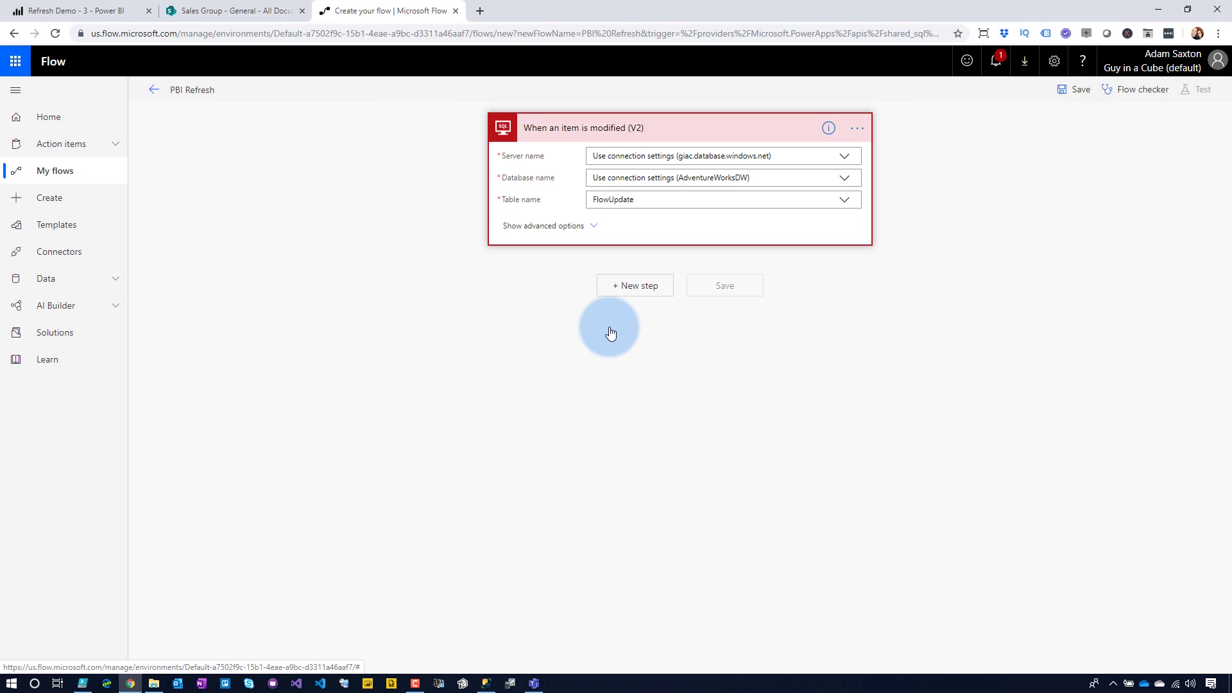
click(486, 683)
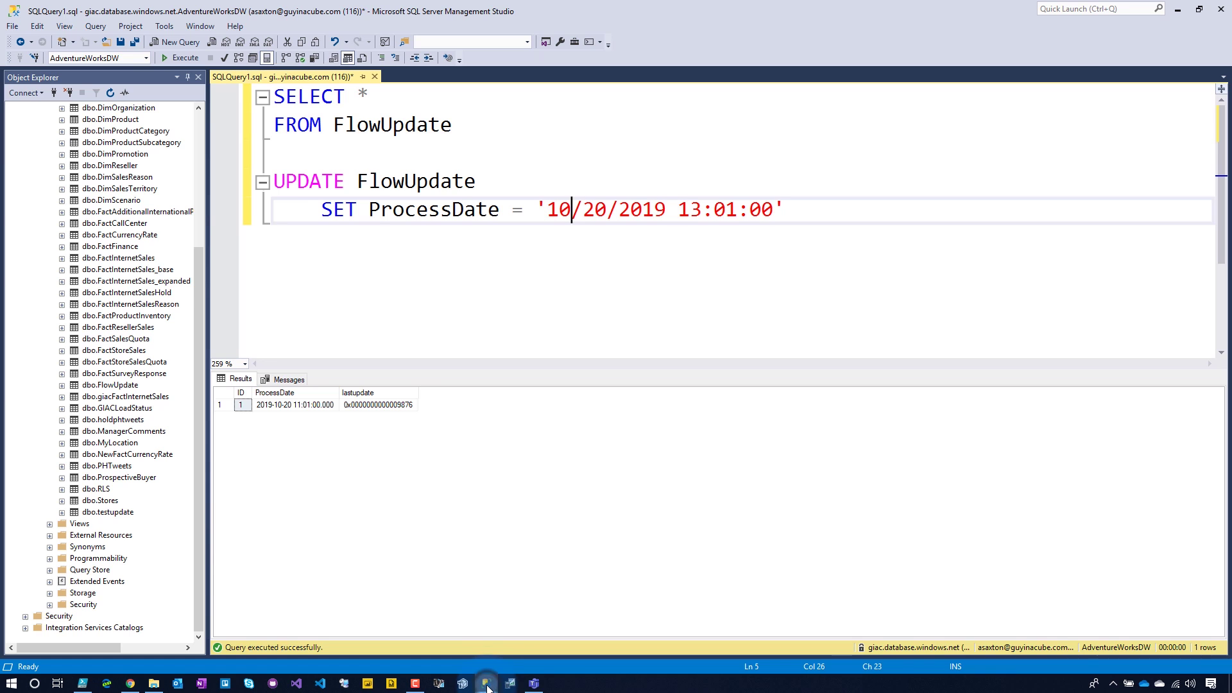
Script dbo.FlowUpdate as CREATE into a new query window, then return to SQLQuery1
click(97, 385)
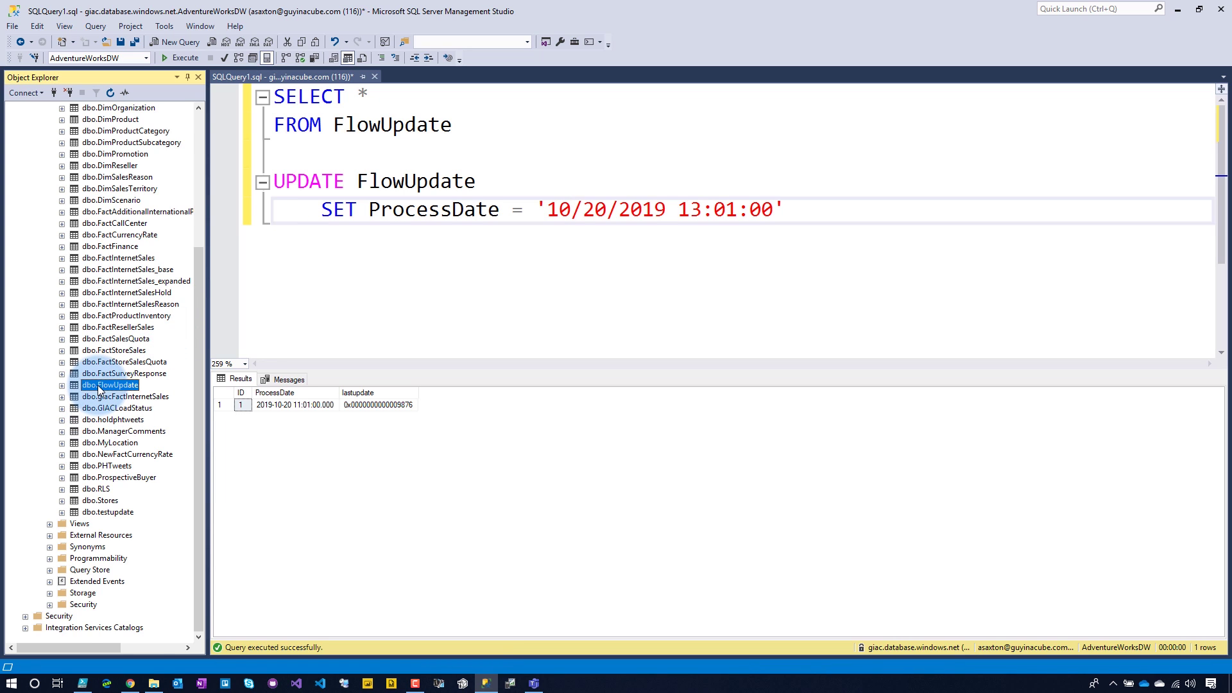
right_click(98, 385)
click(413, 454)
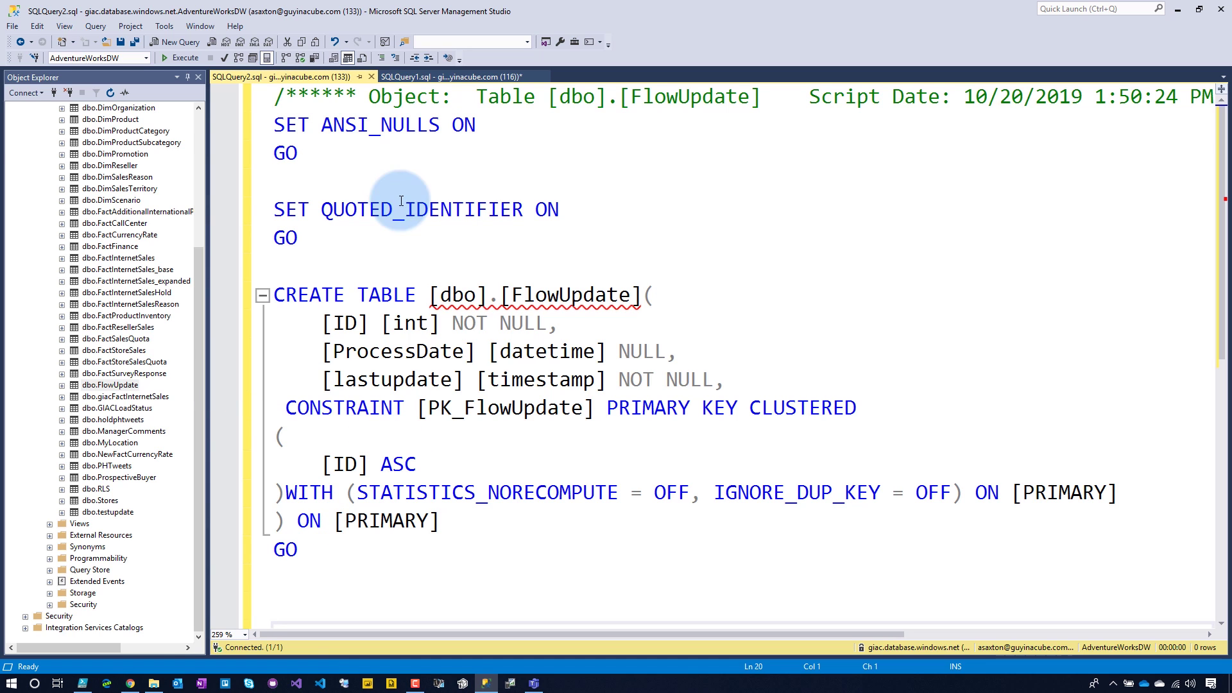
click(403, 76)
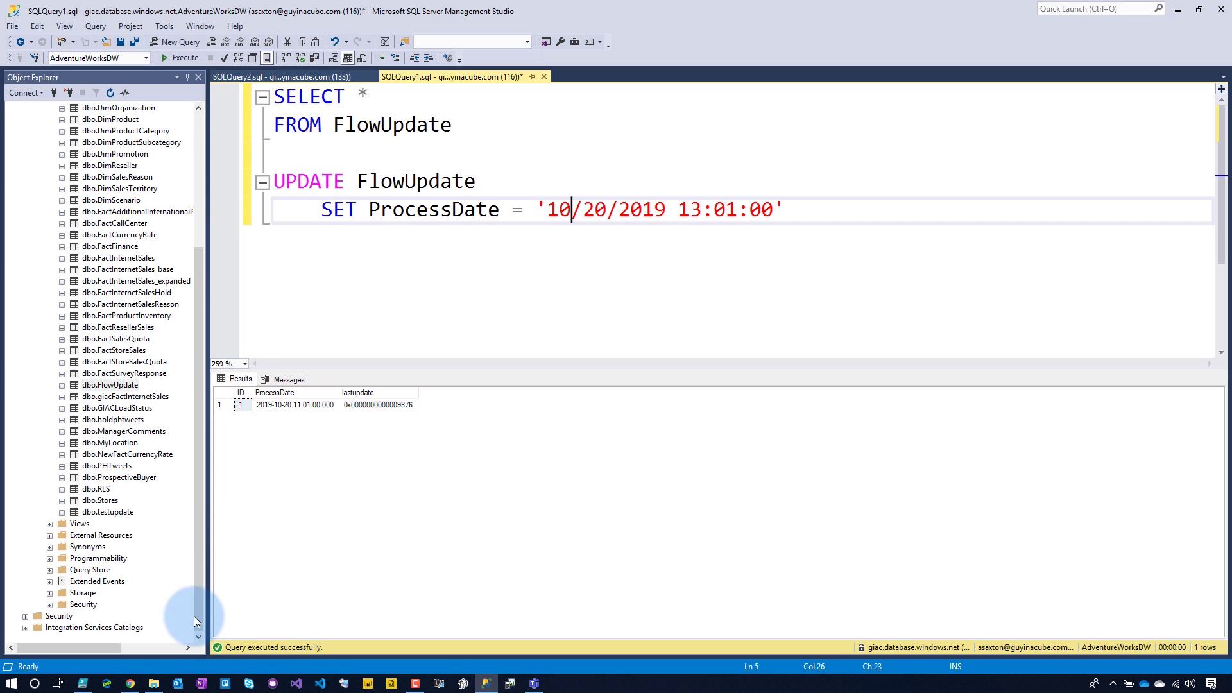
Add a Power BI 'Refresh a dataset' action for workspace Refresh Demo, dataset Refresh Demo - 4
click(130, 683)
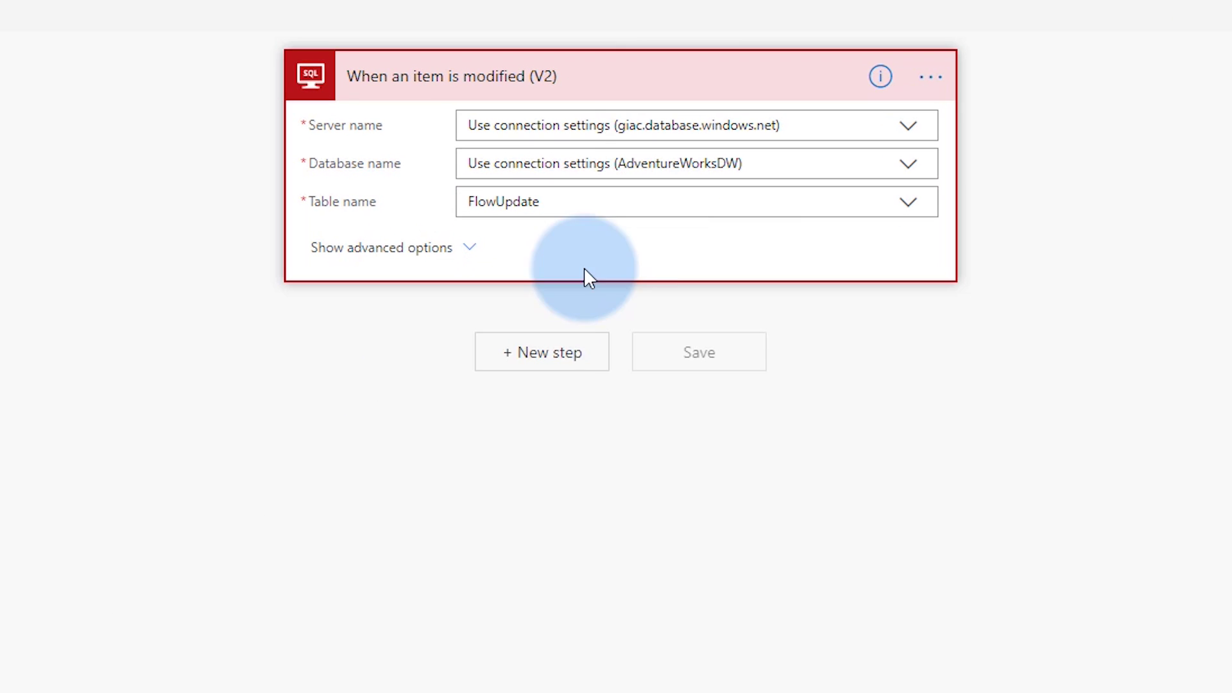
click(536, 356)
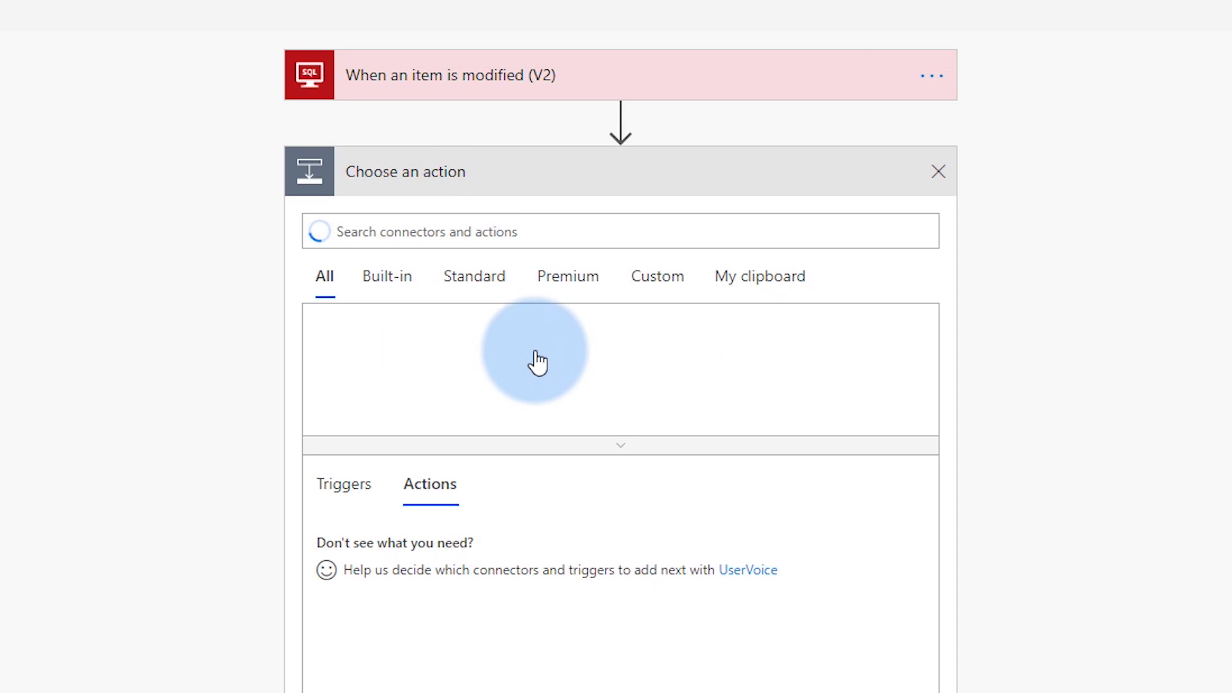
click(399, 225)
text(Power BI)
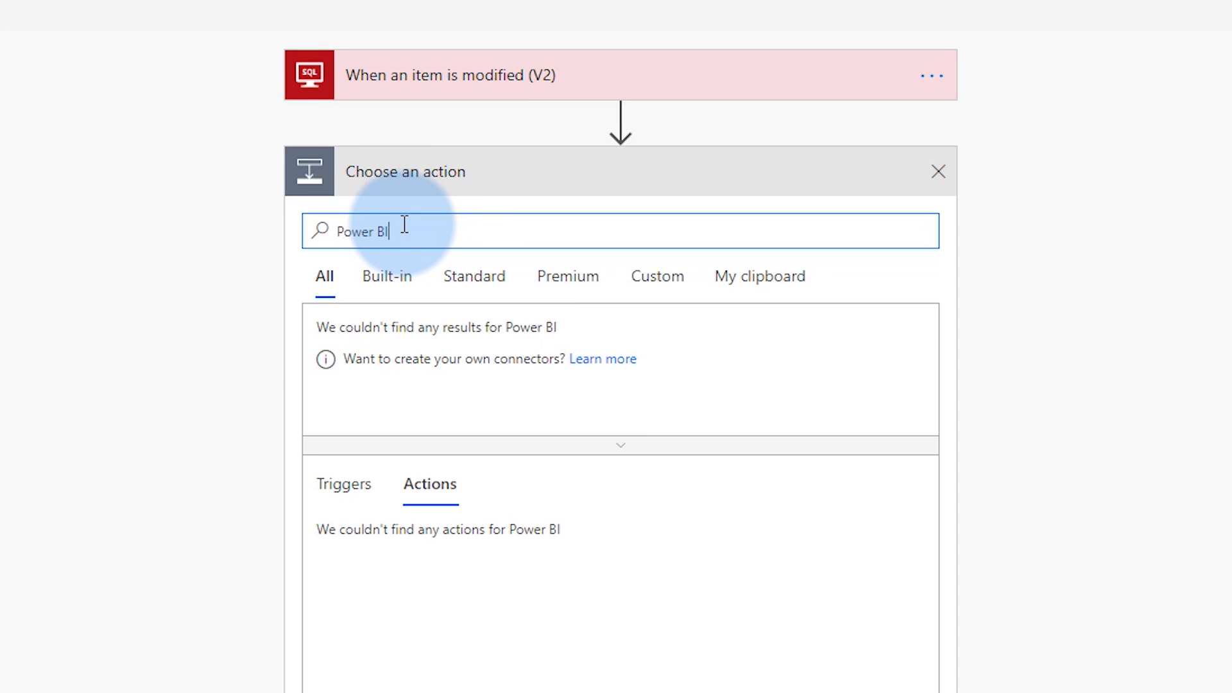
click(351, 356)
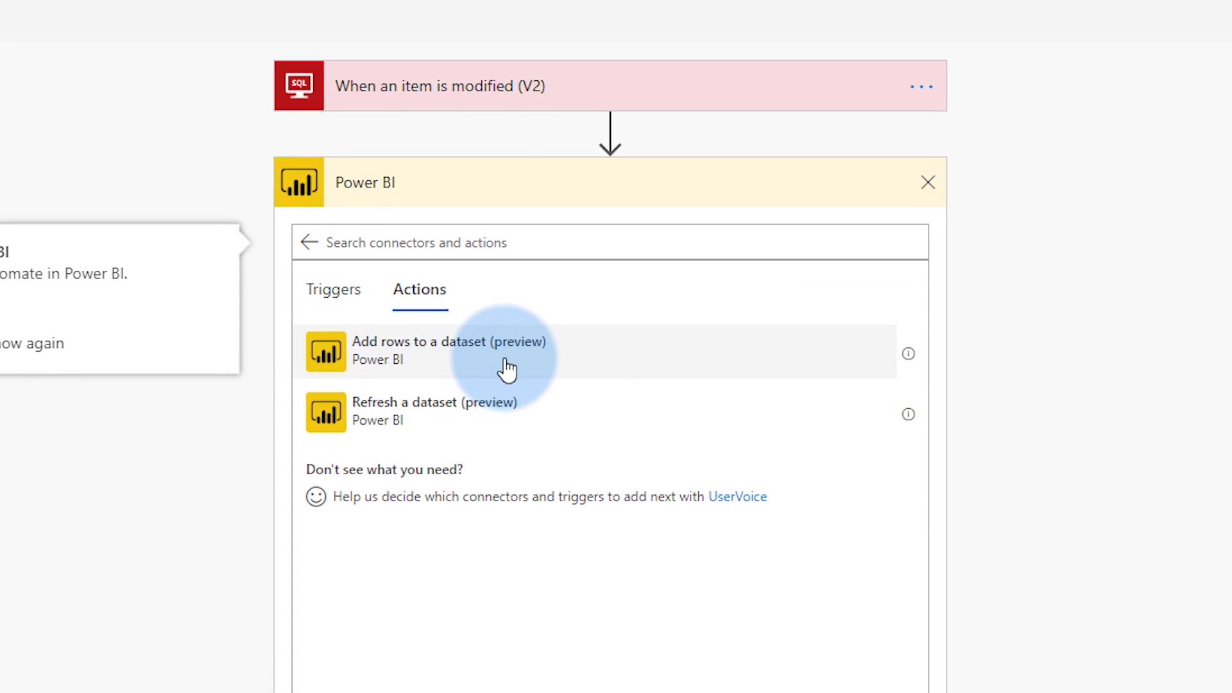
click(378, 427)
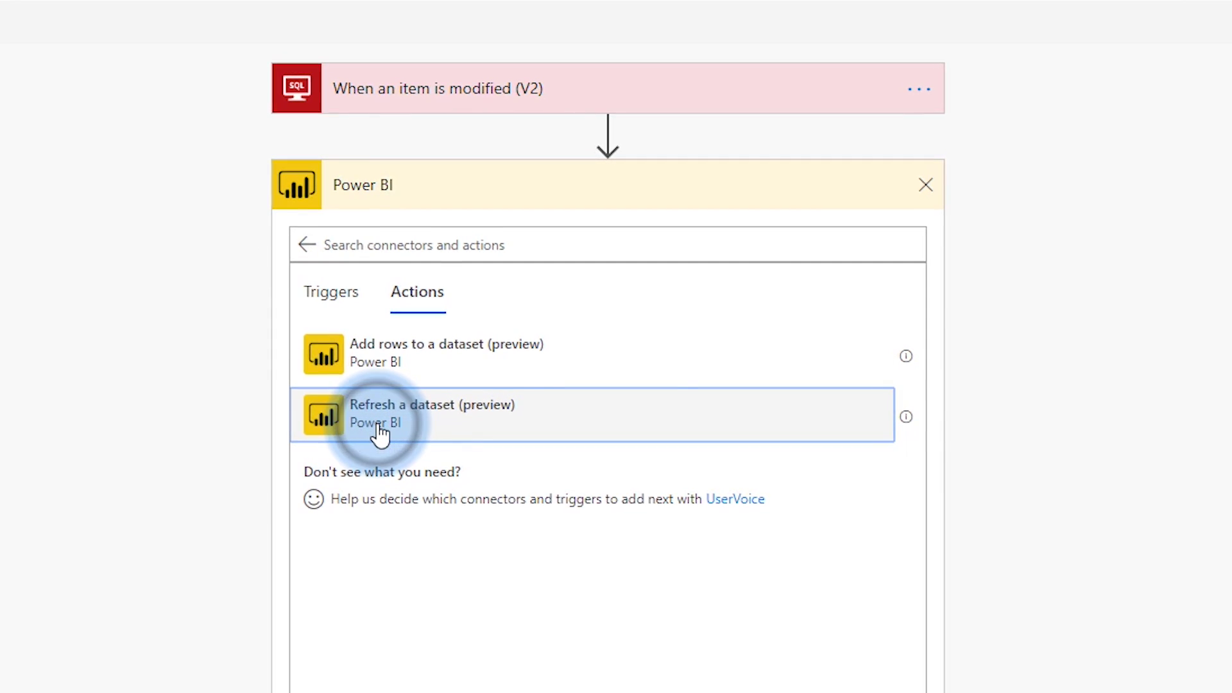
click(810, 232)
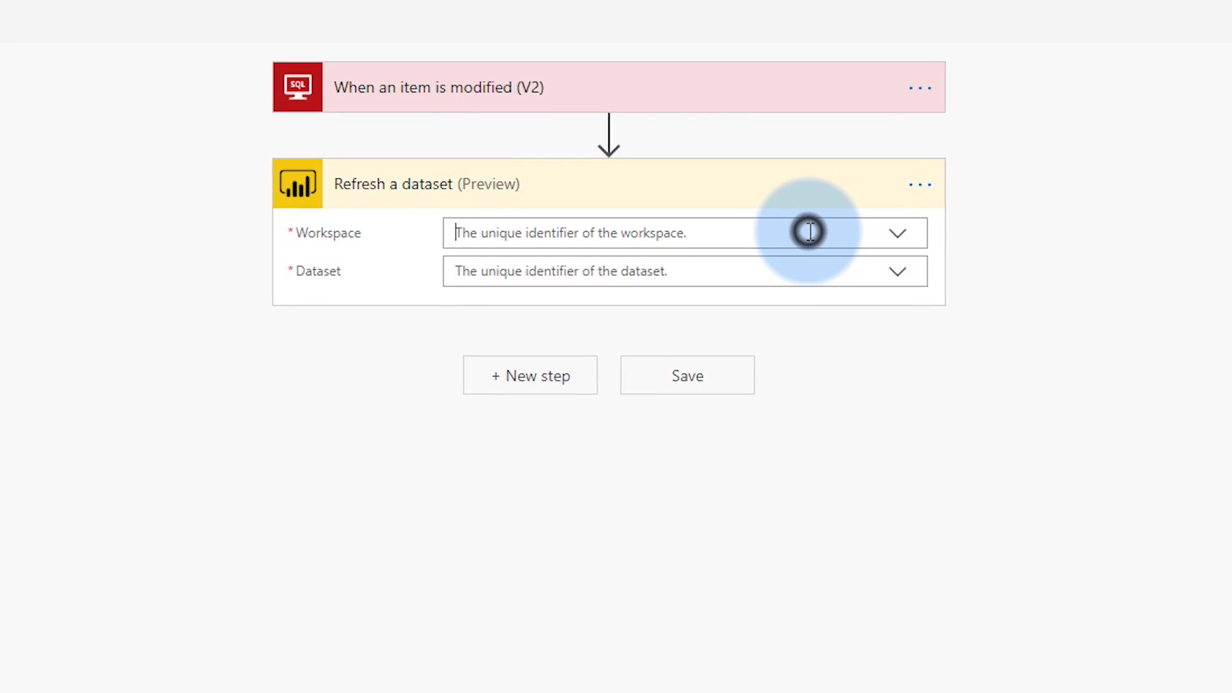
scroll(561, 545, down, 3)
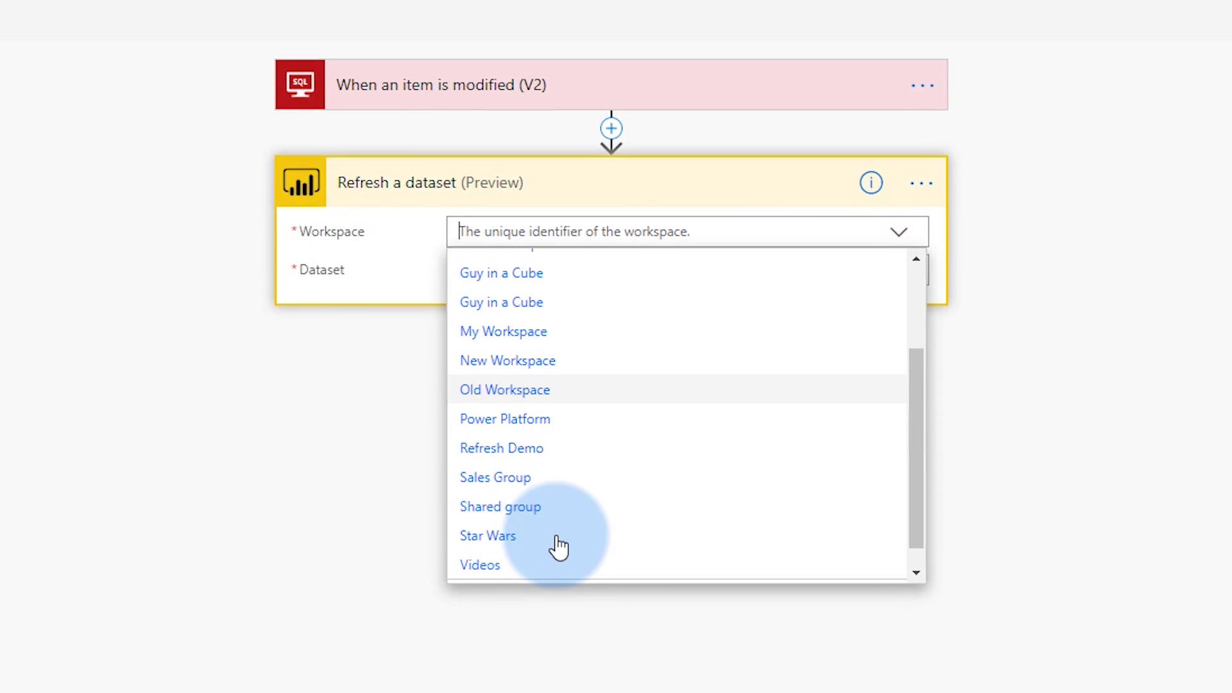
click(510, 428)
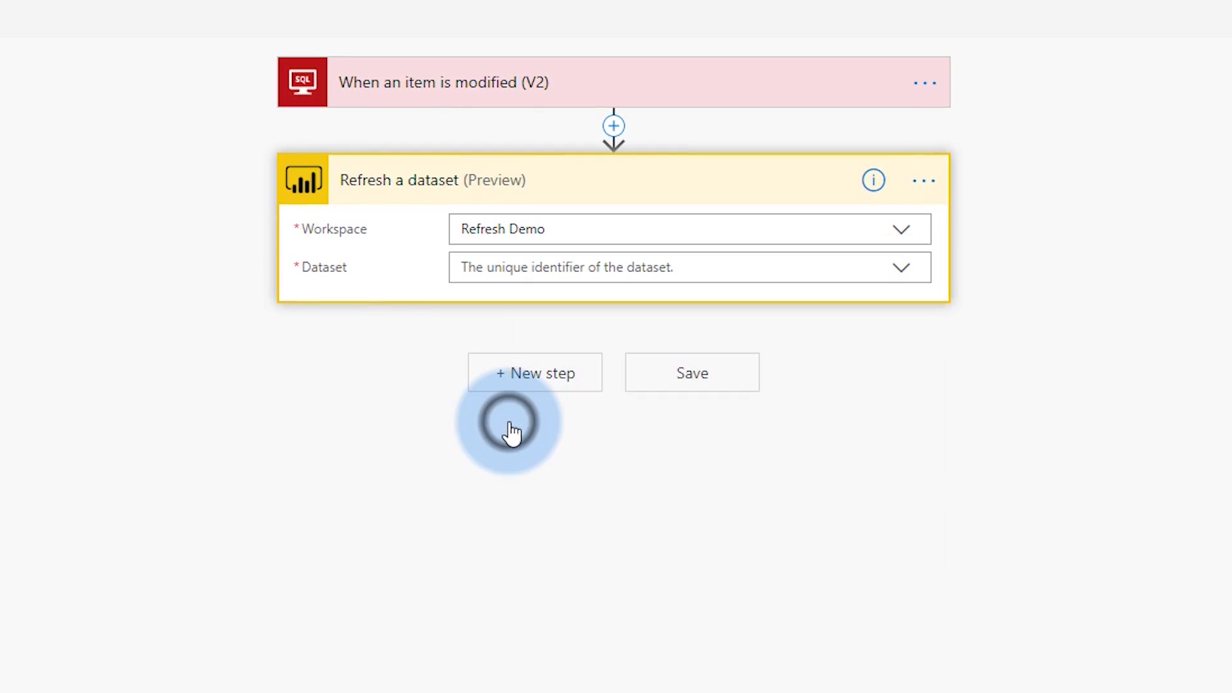
click(575, 267)
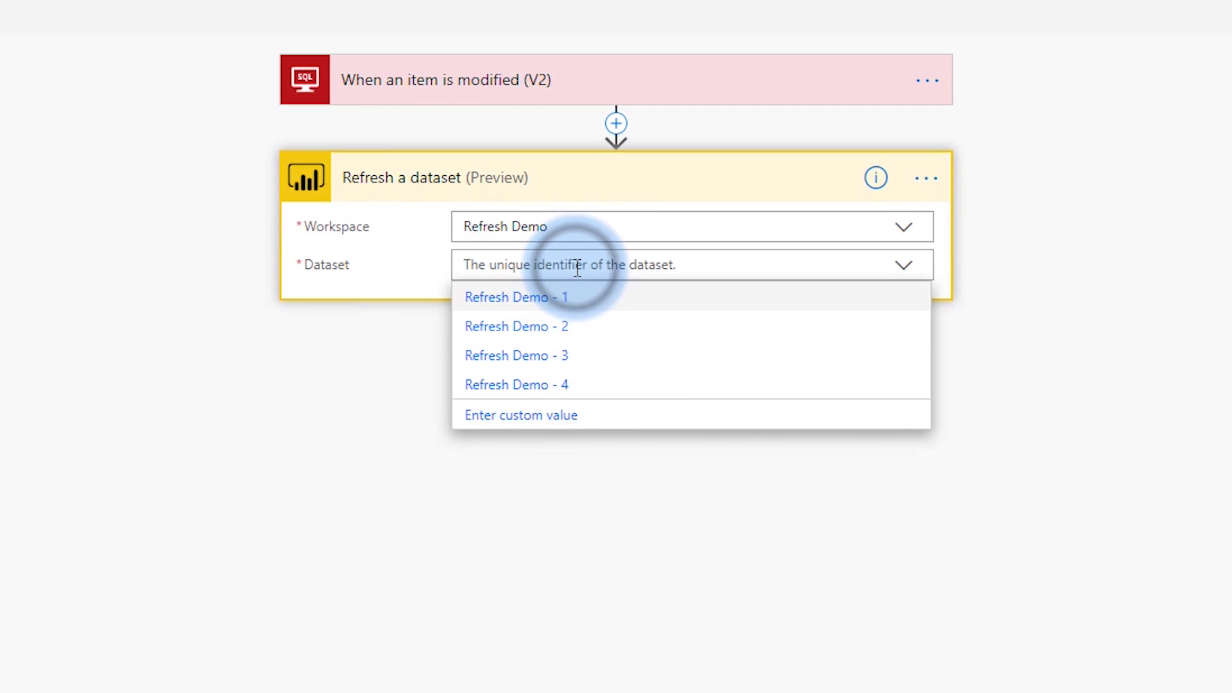
click(536, 386)
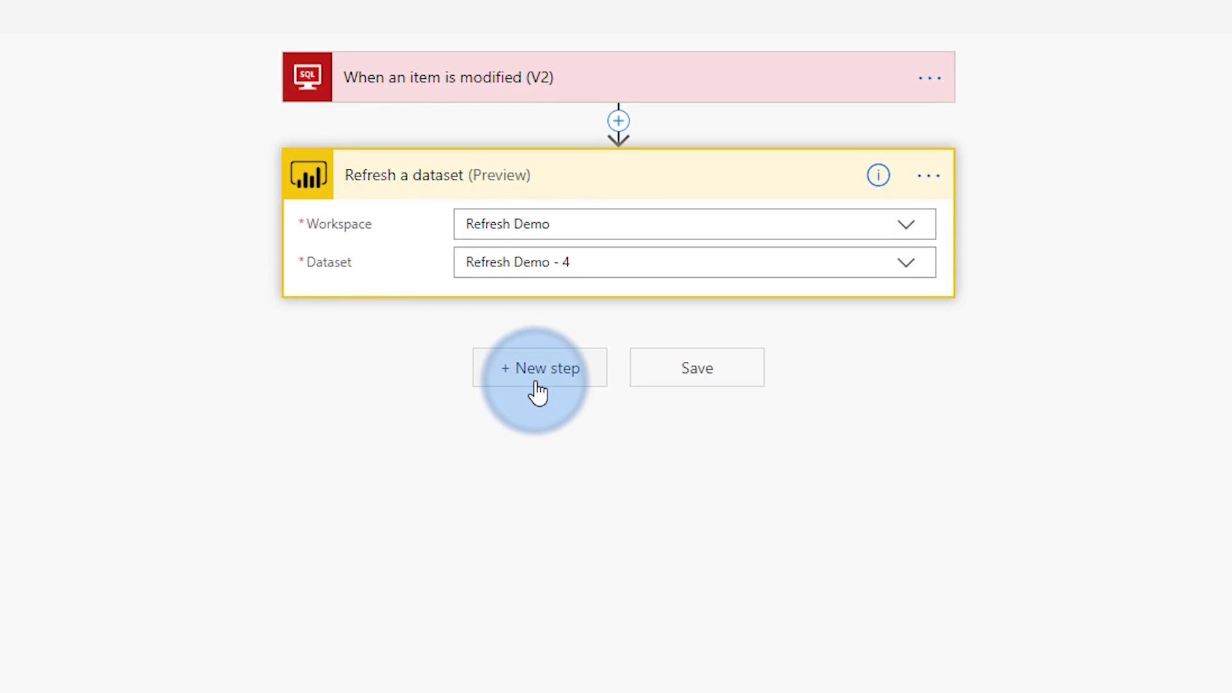
Save the PBI Refresh flow and view its details page
click(723, 380)
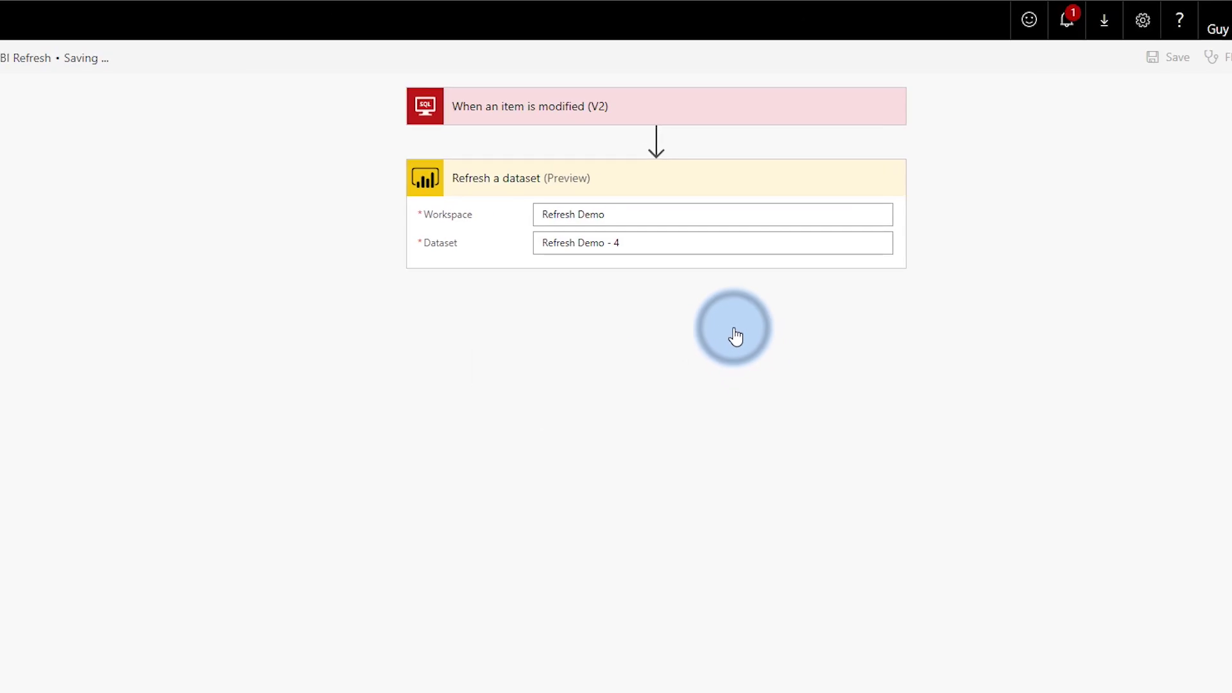
click(154, 90)
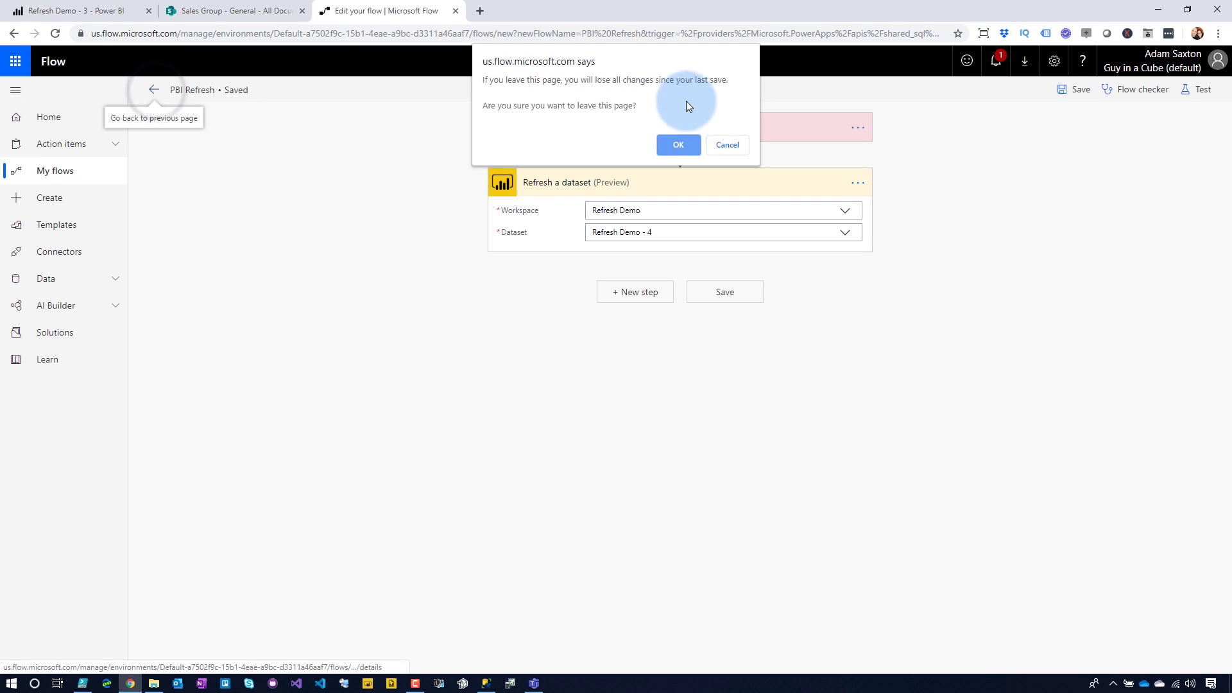
click(680, 151)
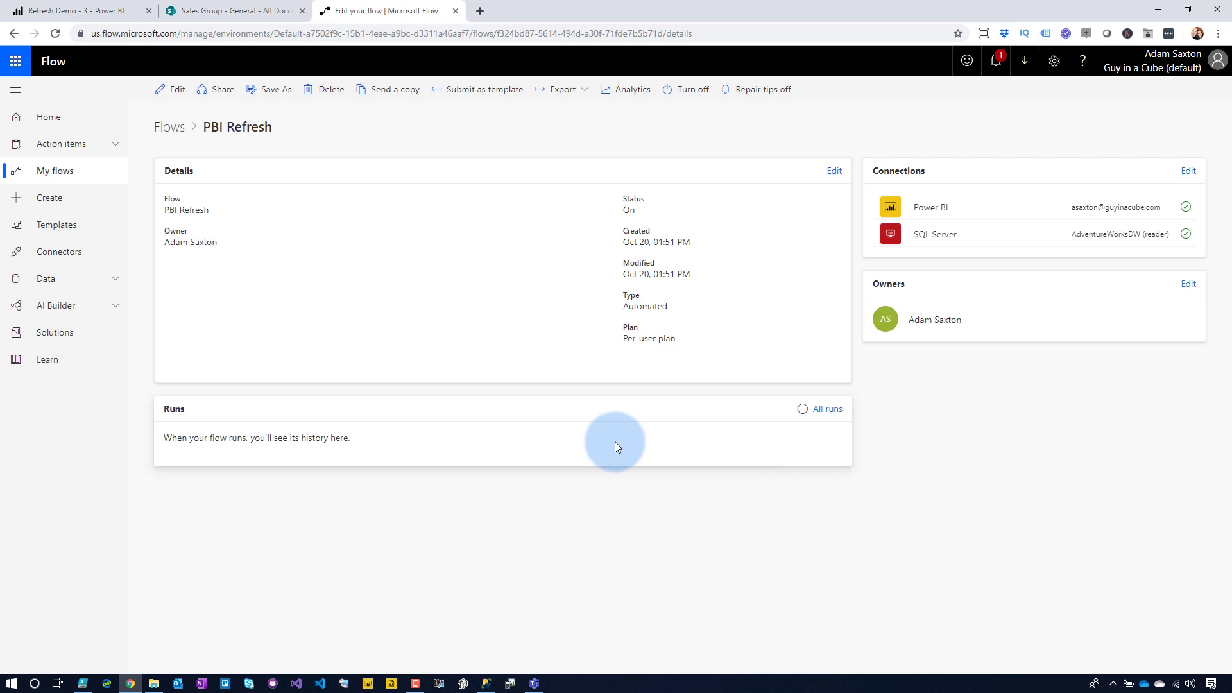
click(801, 408)
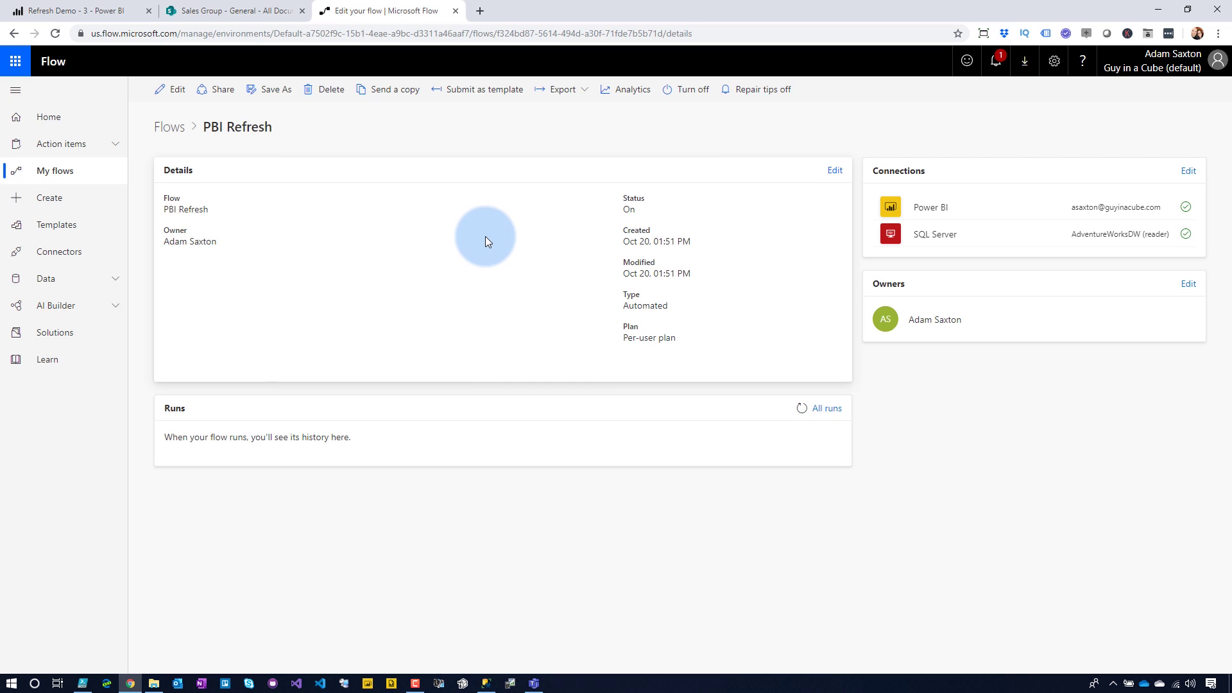
click(95, 8)
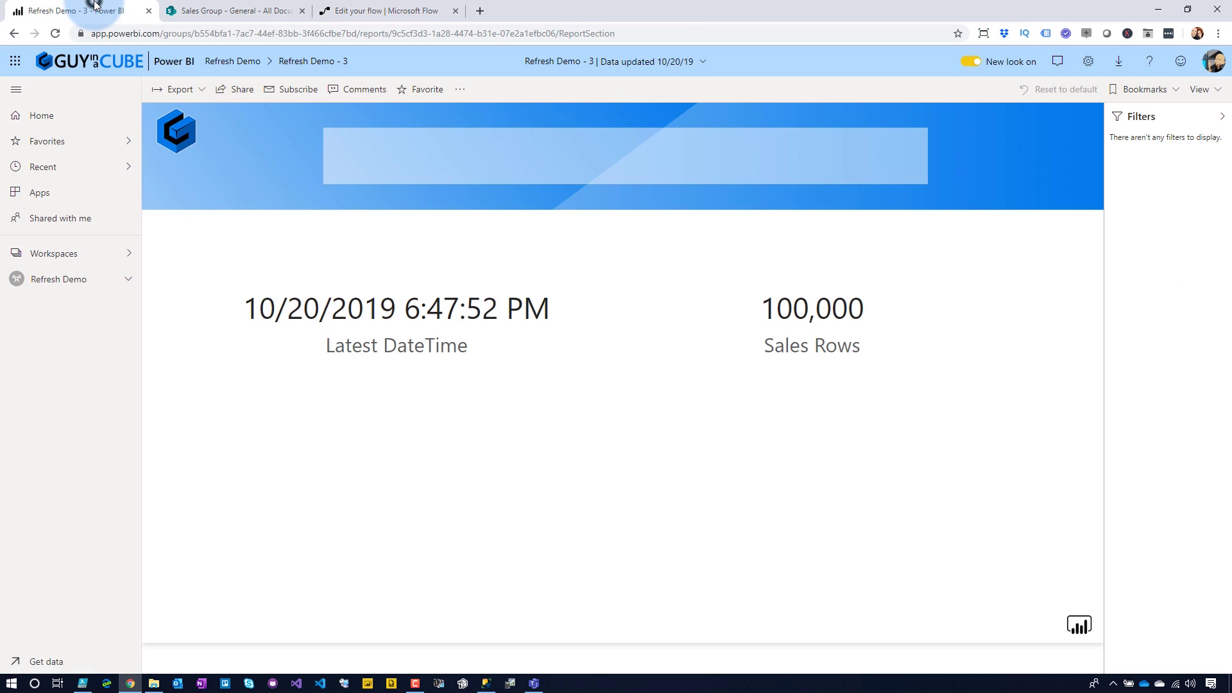
View the Refresh Demo - 4 report, then check its dataset's last refresh of 12:06:26 PM
click(71, 278)
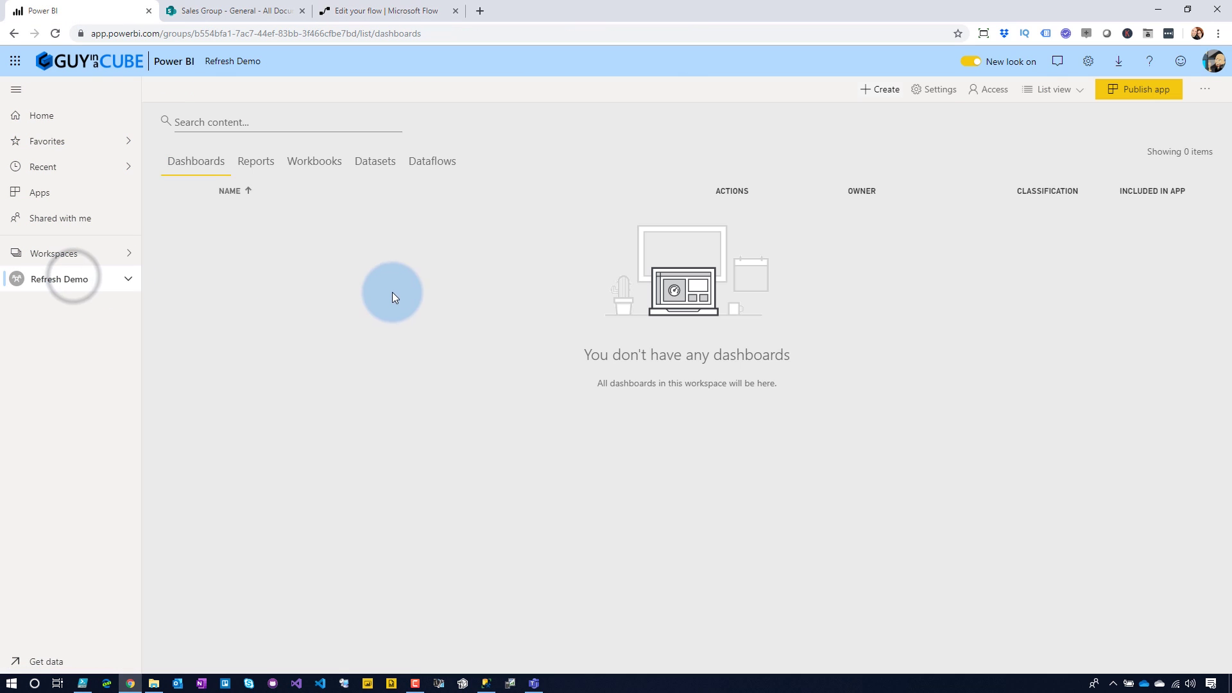
click(255, 162)
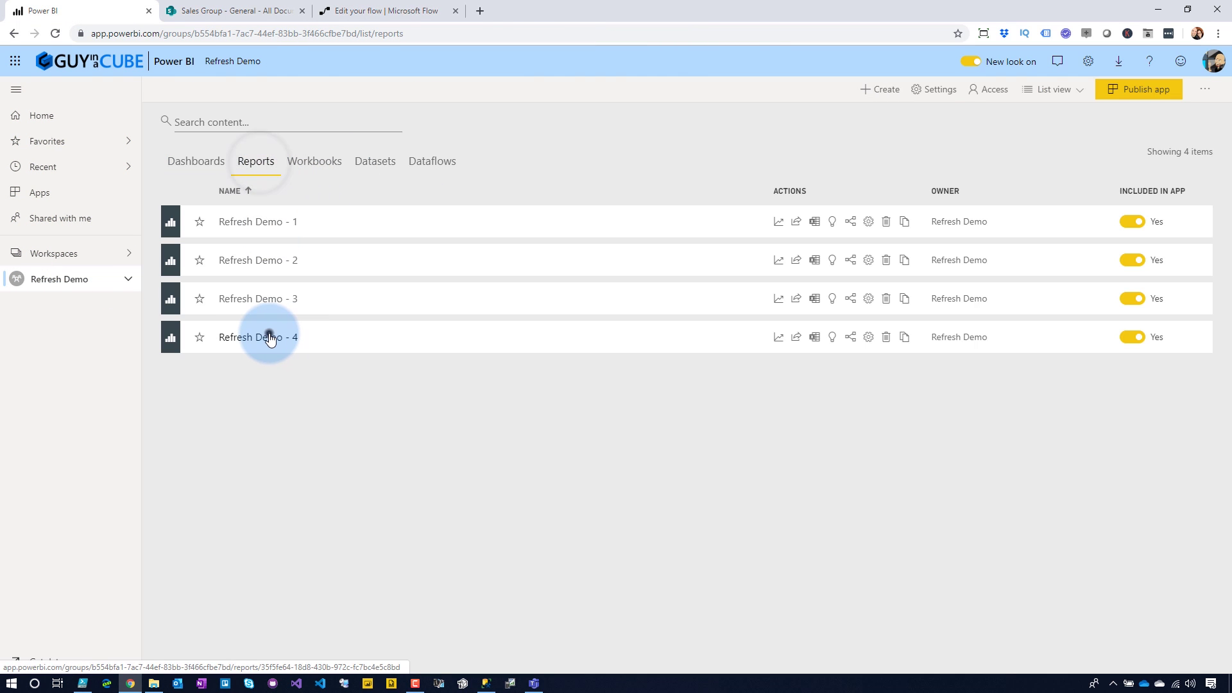
click(270, 338)
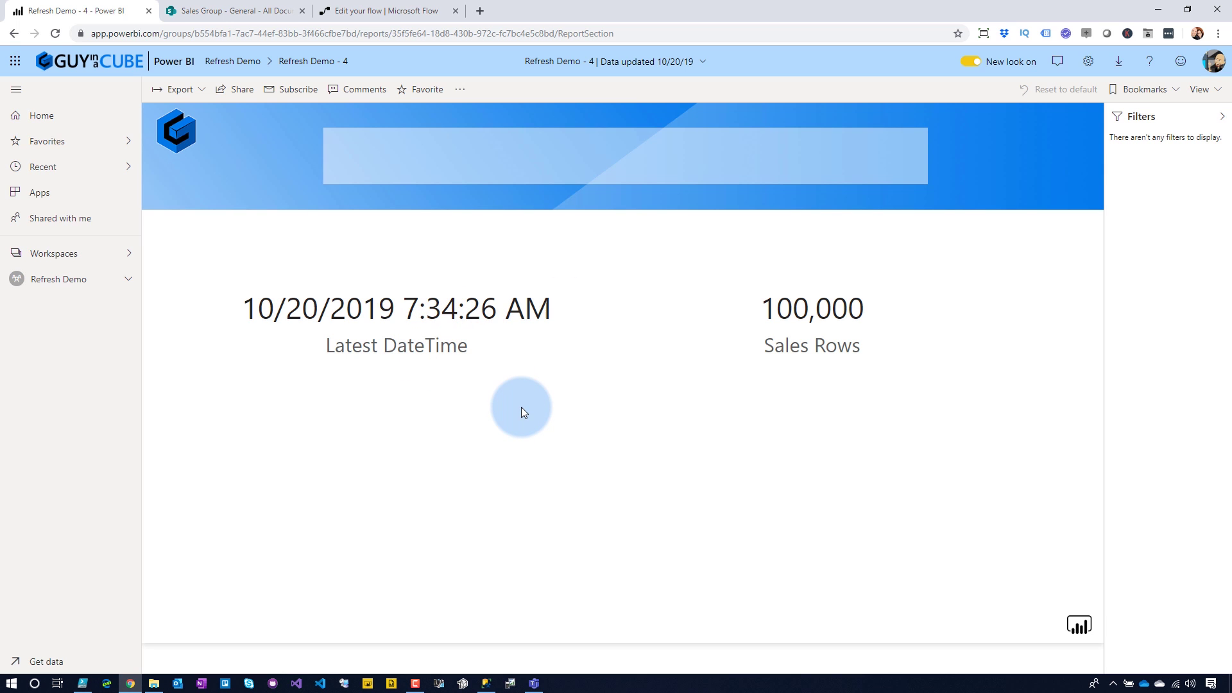
click(44, 286)
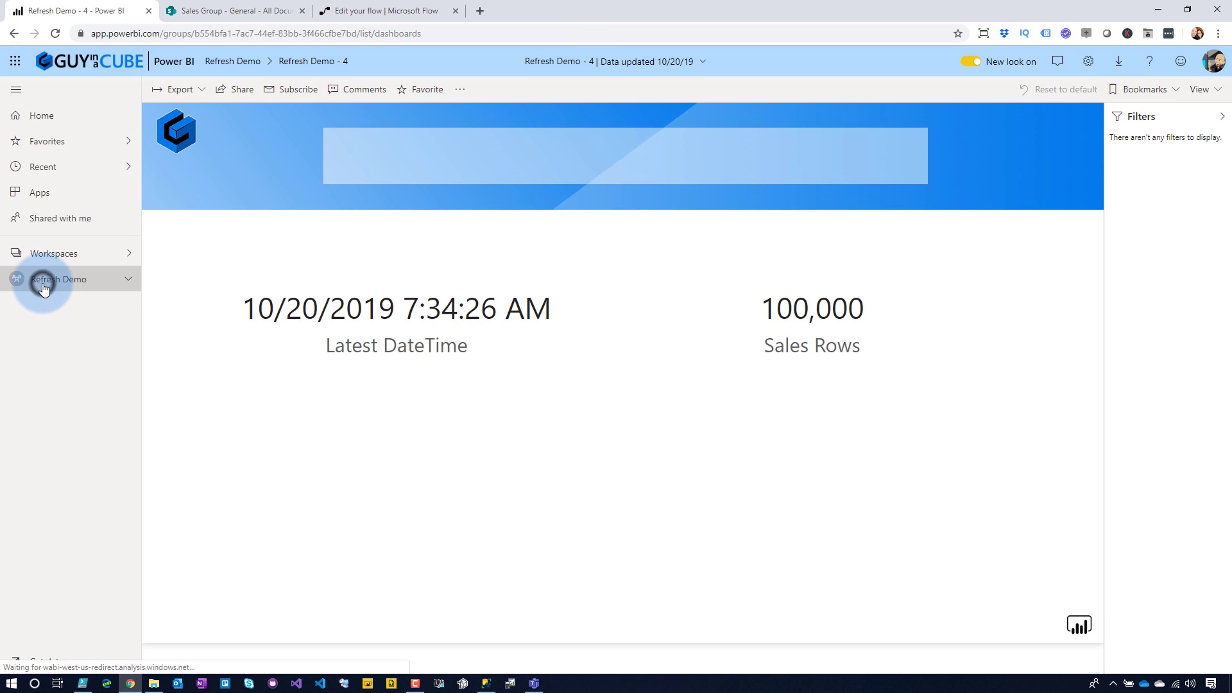
click(375, 161)
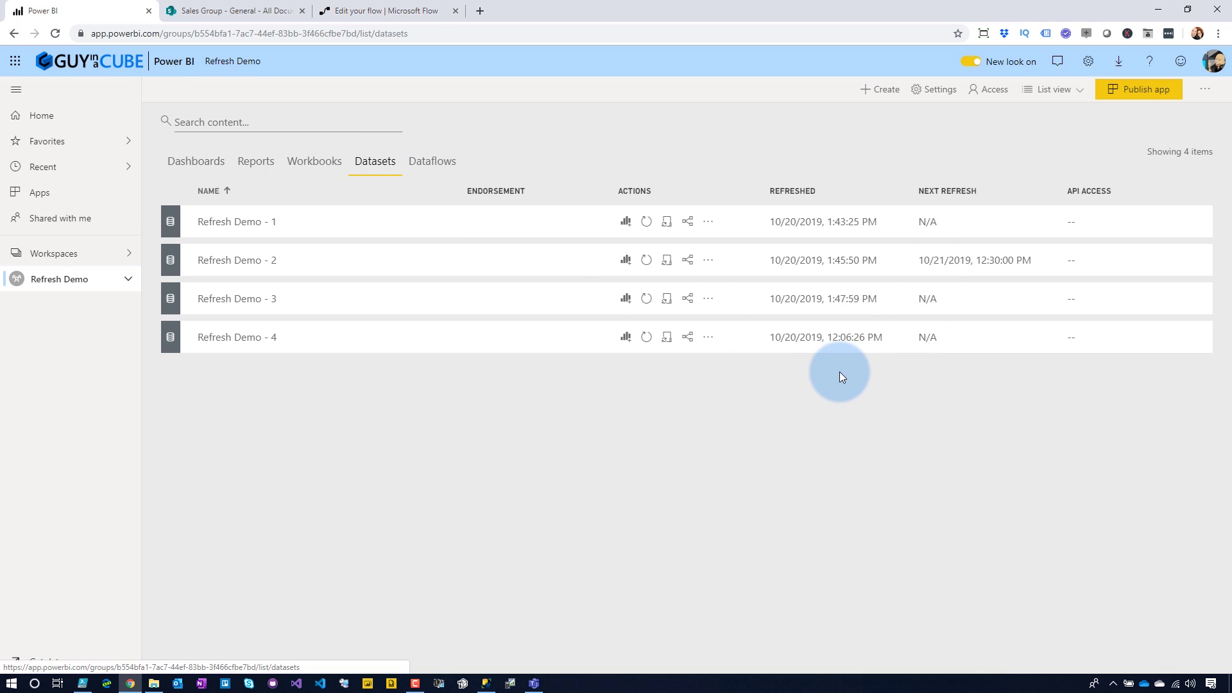
Drop TOP 100000 from vwRefreshDemo and execute, then select the FlowUpdate UPDATE to 13:53:00
click(486, 682)
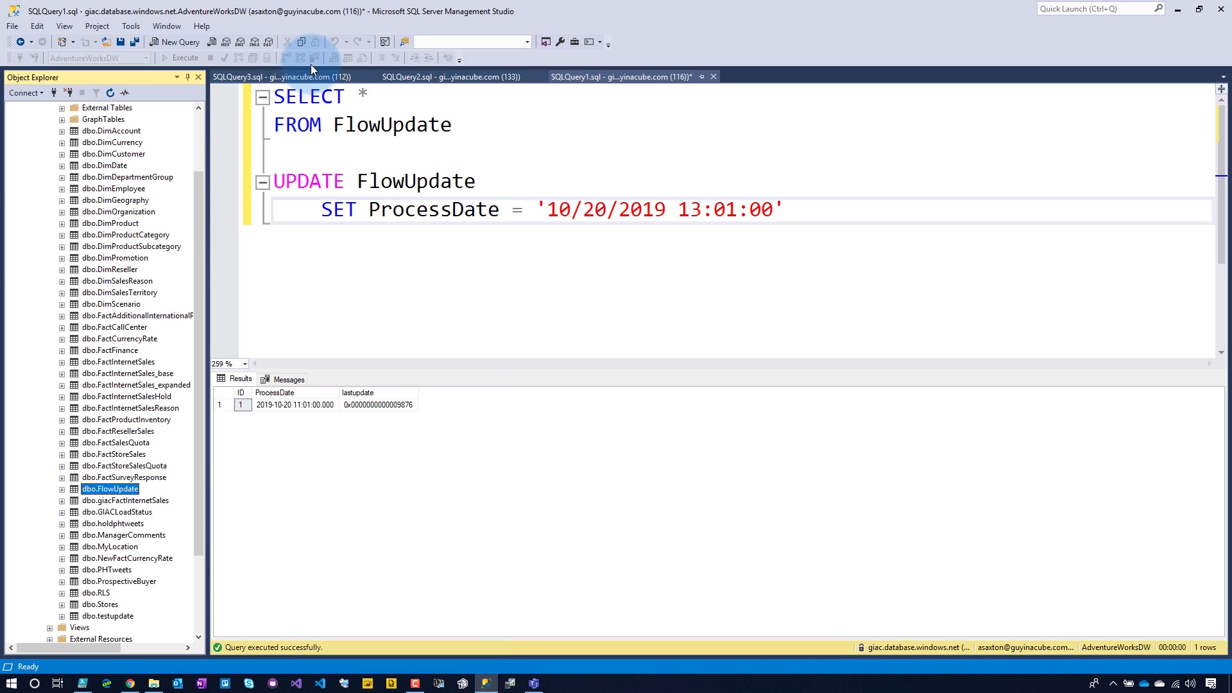
click(290, 75)
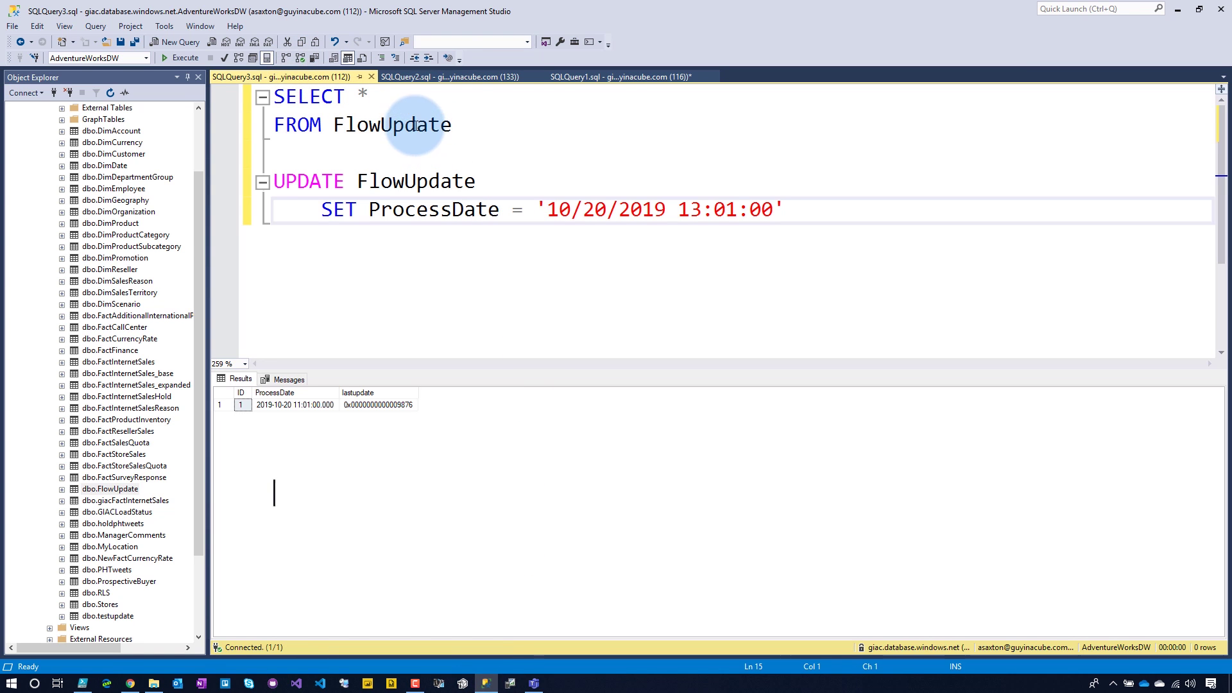
click(616, 76)
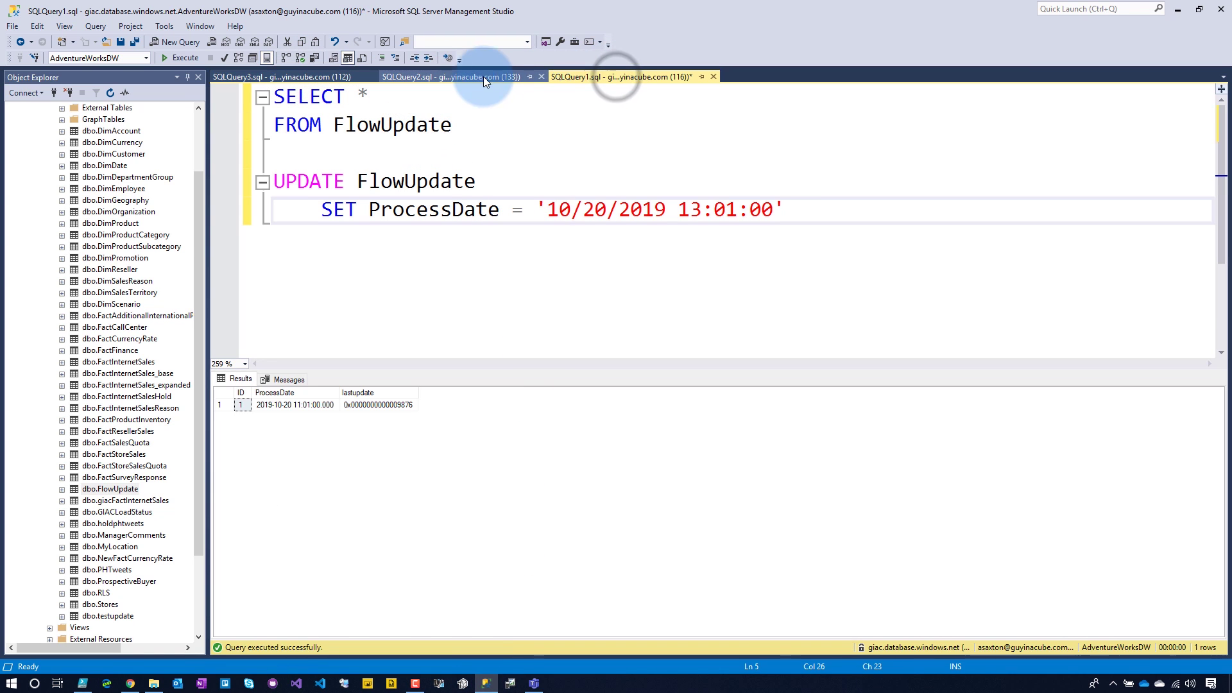
click(455, 77)
click(282, 77)
click(476, 347)
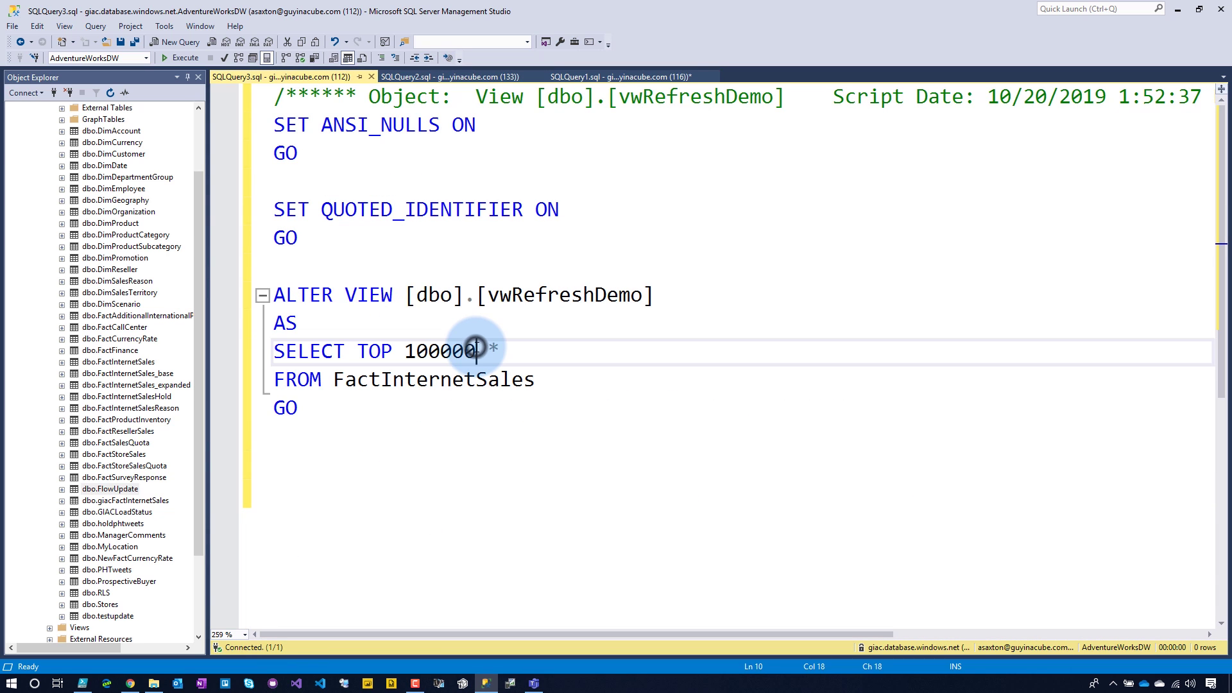
key(BackSpace)
key(BackSpace)
key(BackSpace)
key(BackSpace)
key(BackSpace)
key(BackSpace)
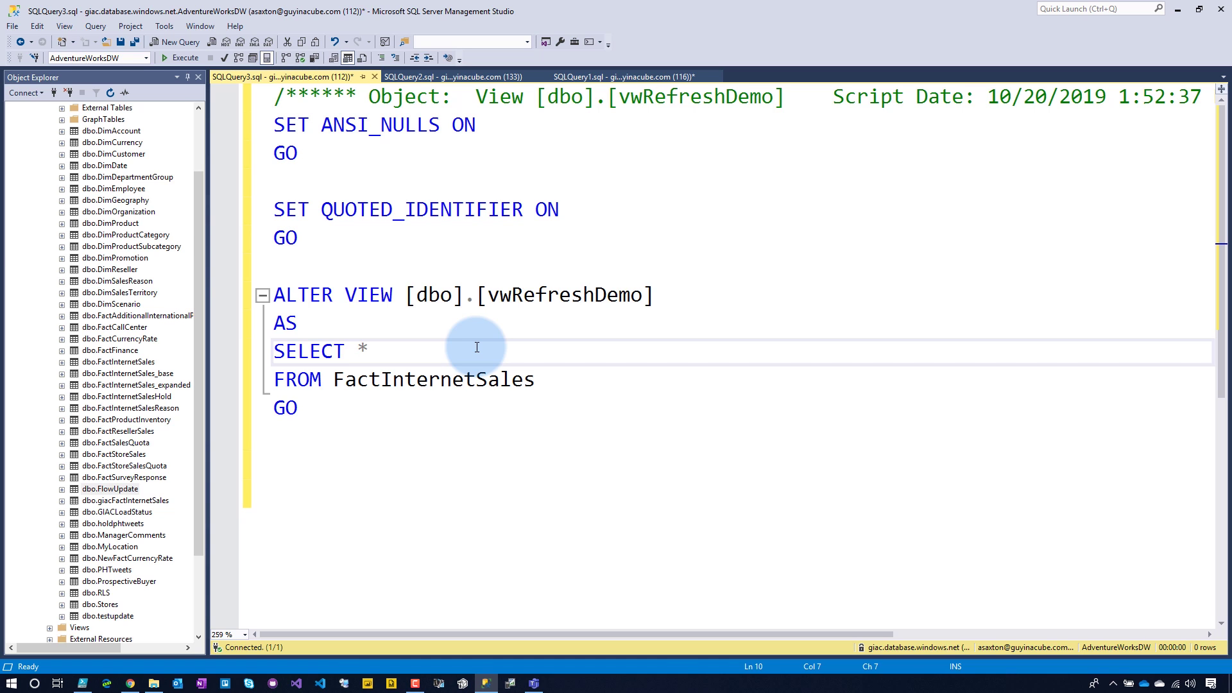
click(178, 57)
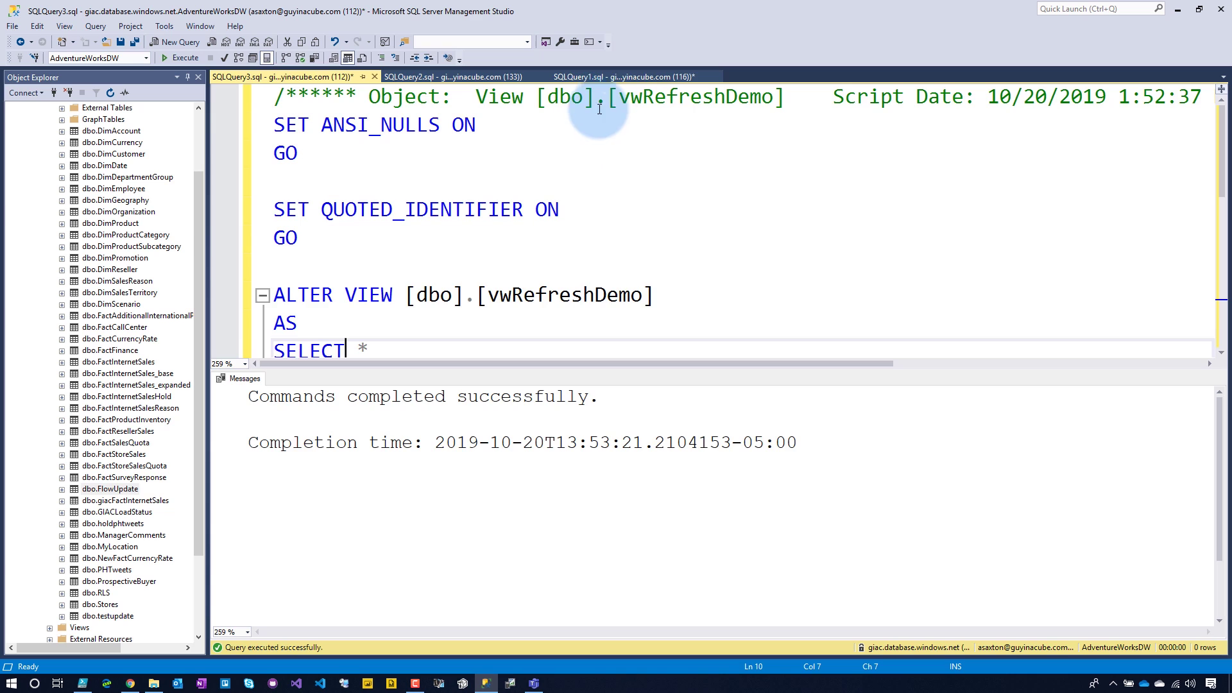
click(603, 77)
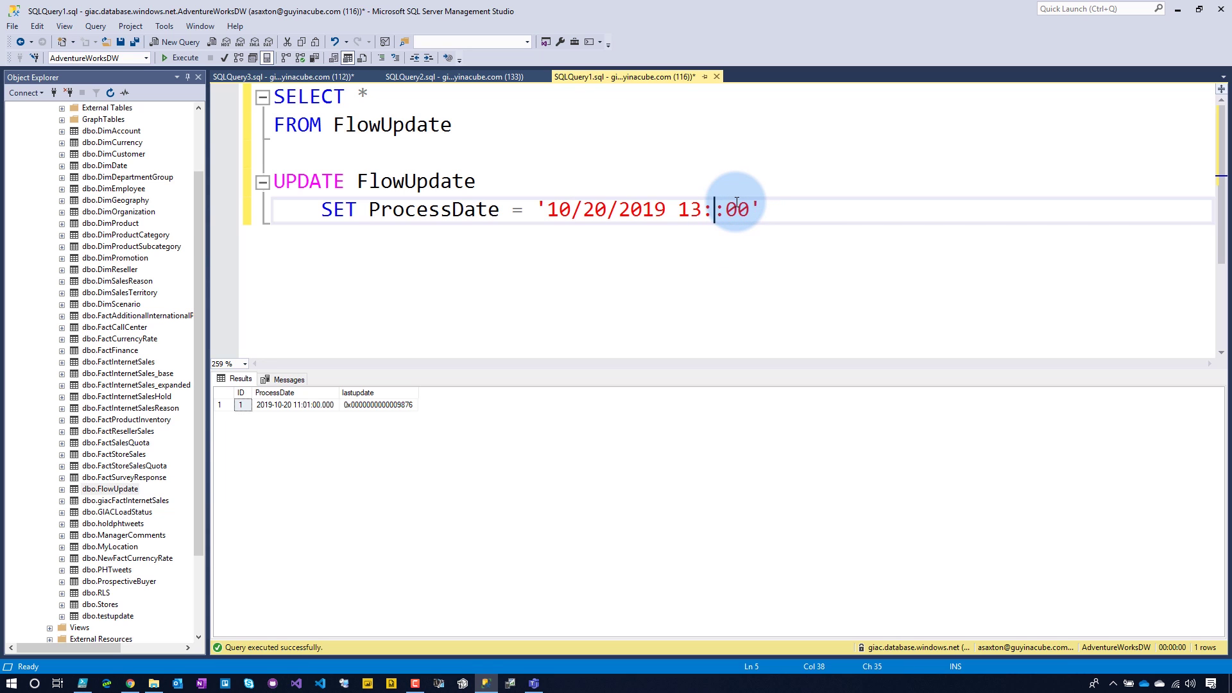
drag(817, 206, 270, 179)
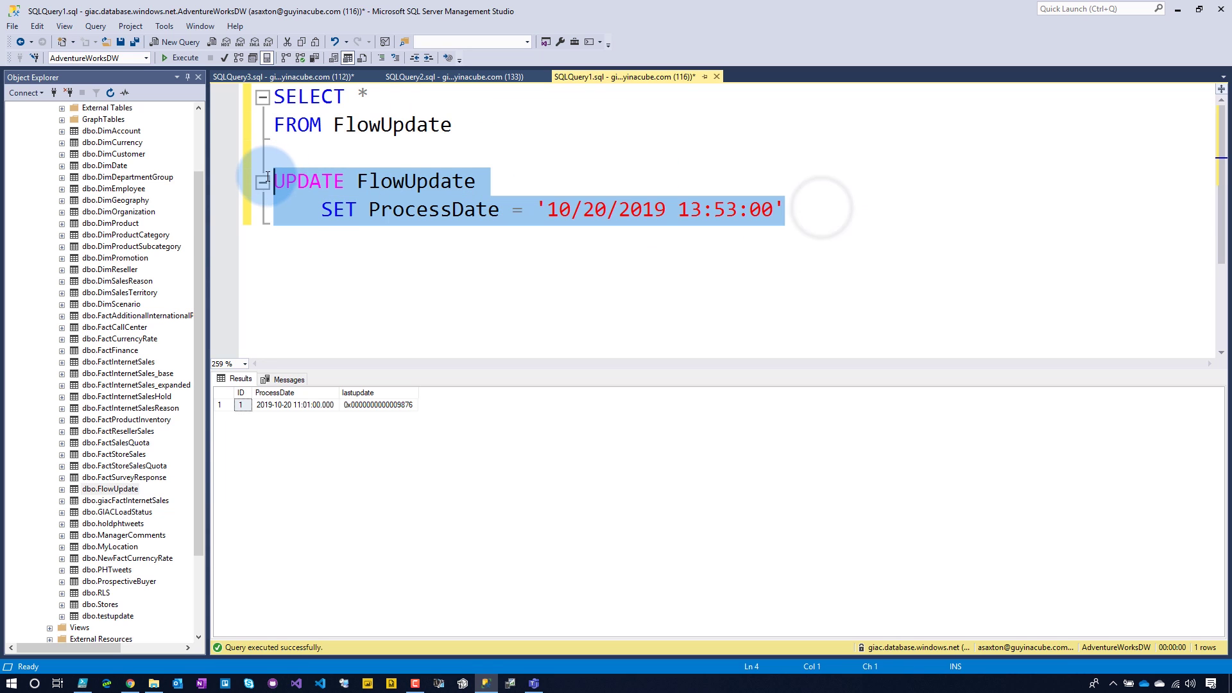
Run the FlowUpdate UPDATE, then view PBI Refresh's succeeded 01:56 PM run
click(180, 58)
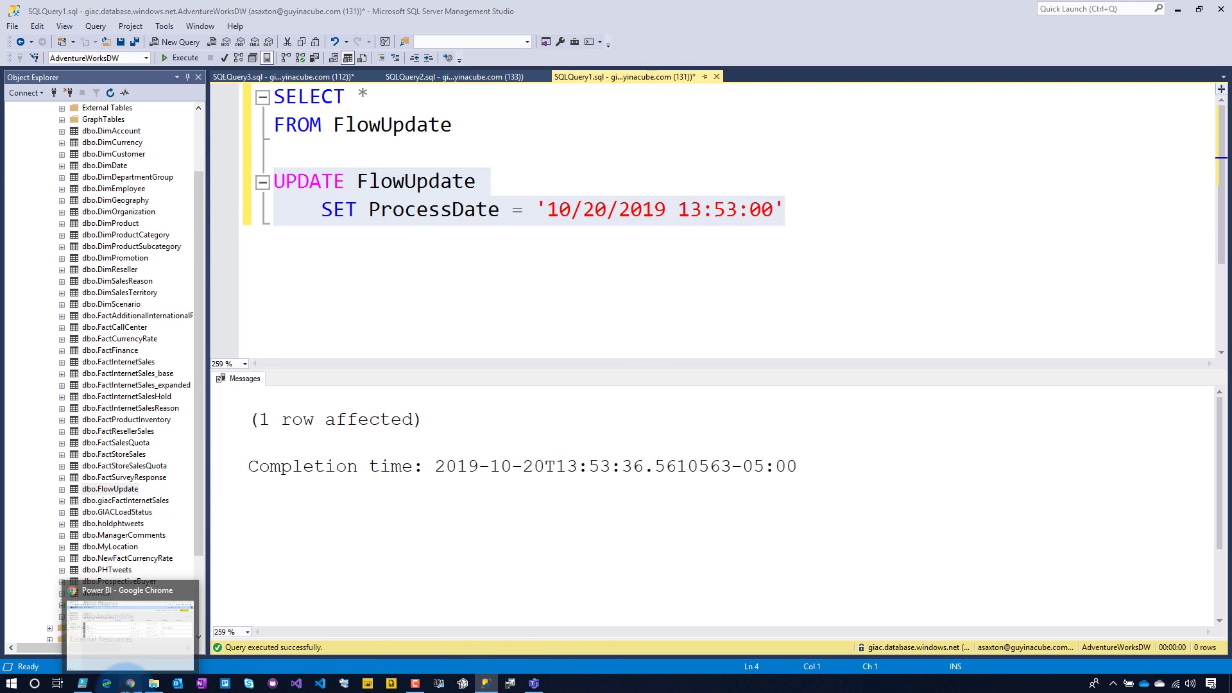
click(130, 683)
click(430, 5)
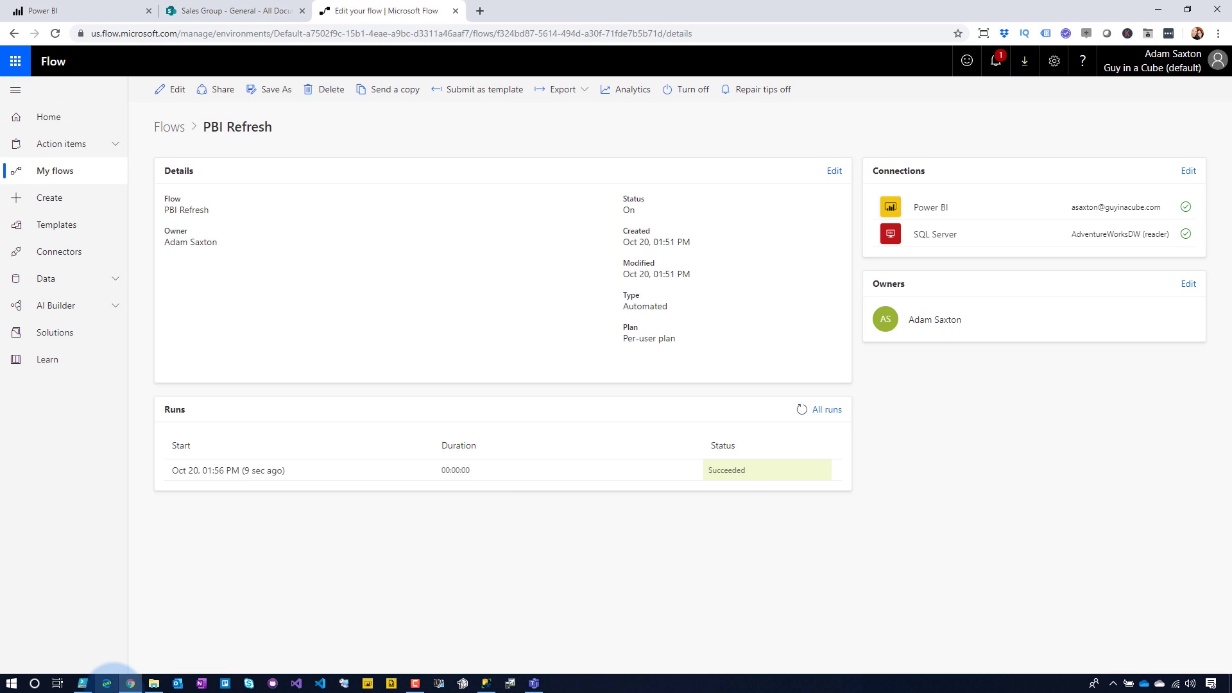
Reload the Power BI datasets list and check Refresh Demo - 4's 1:56:37 PM refresh warning
click(82, 13)
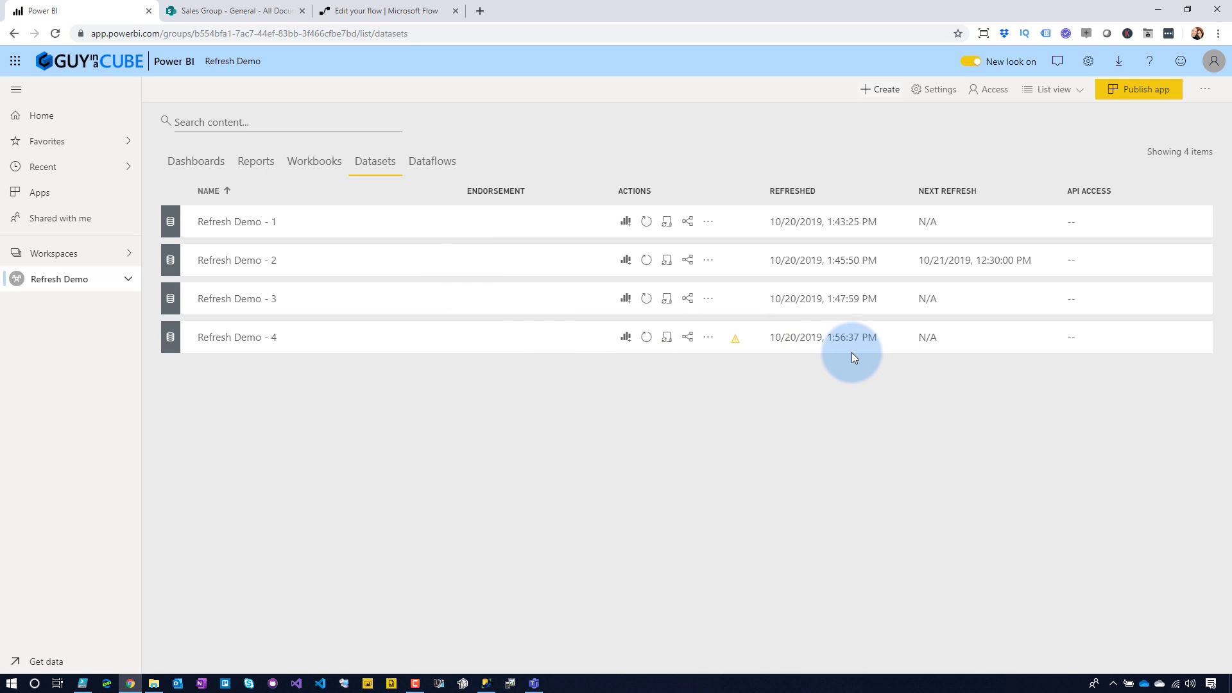
click(705, 340)
Run the FlowUpdate UPDATE statement with ProcessDate time 13:58:00 in SQL Server Management Studio
click(485, 683)
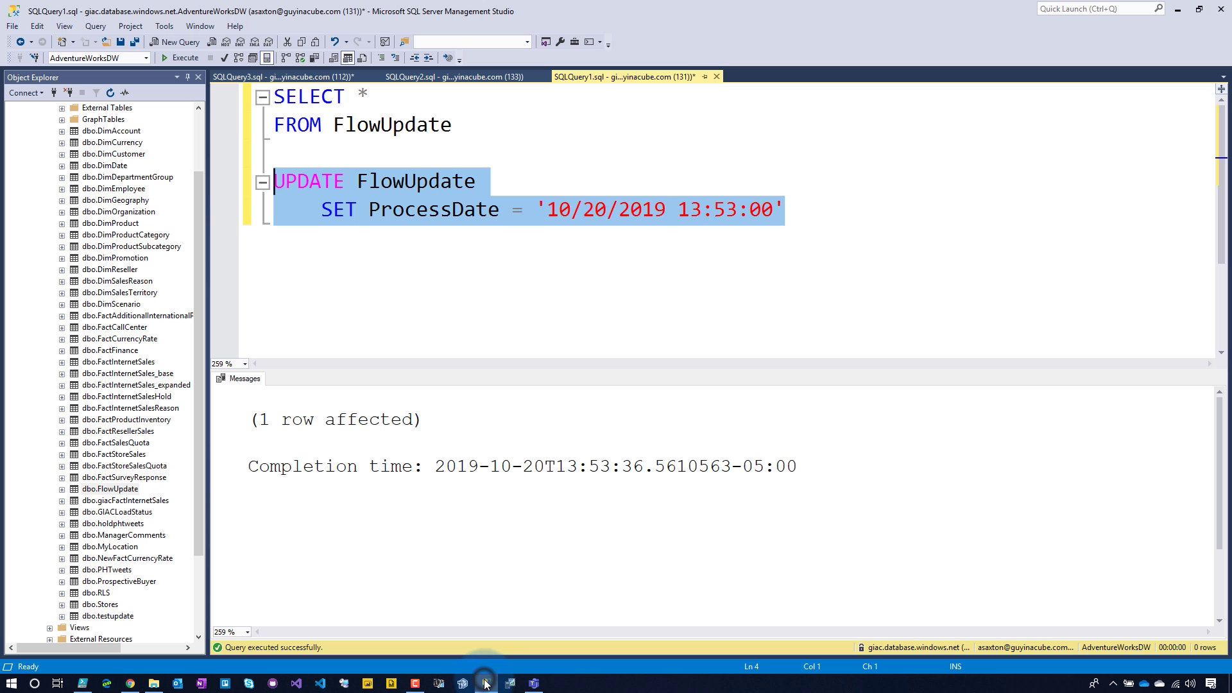
click(737, 209)
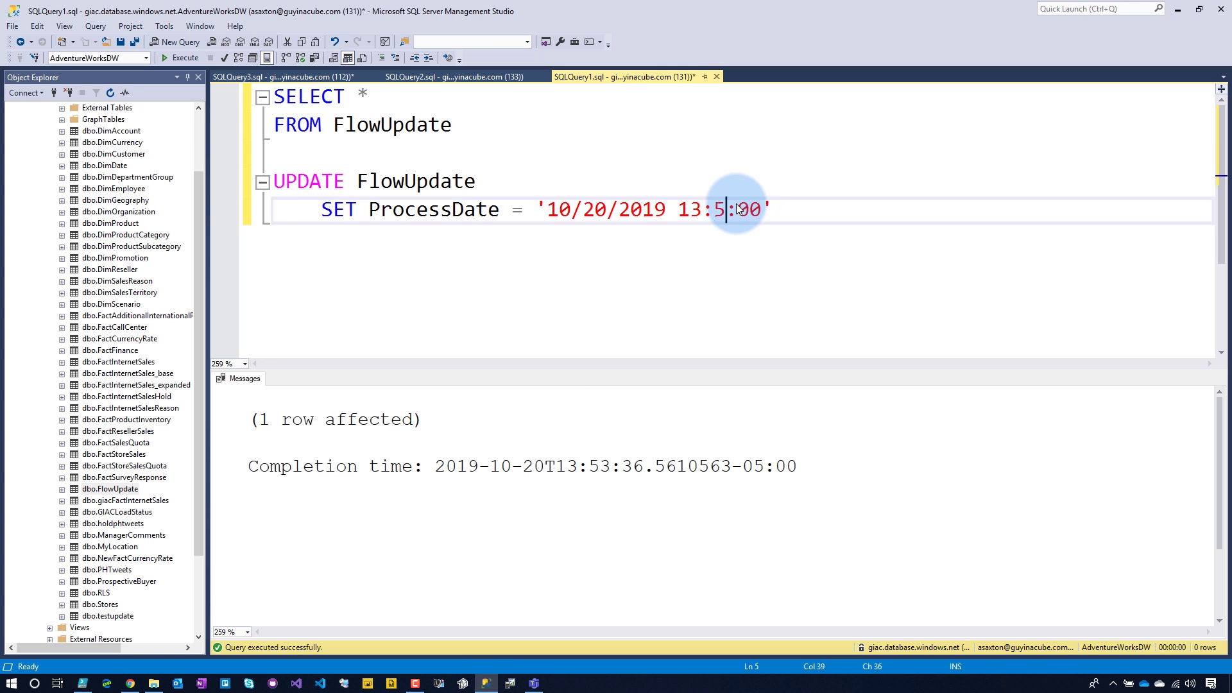
drag(786, 210, 274, 181)
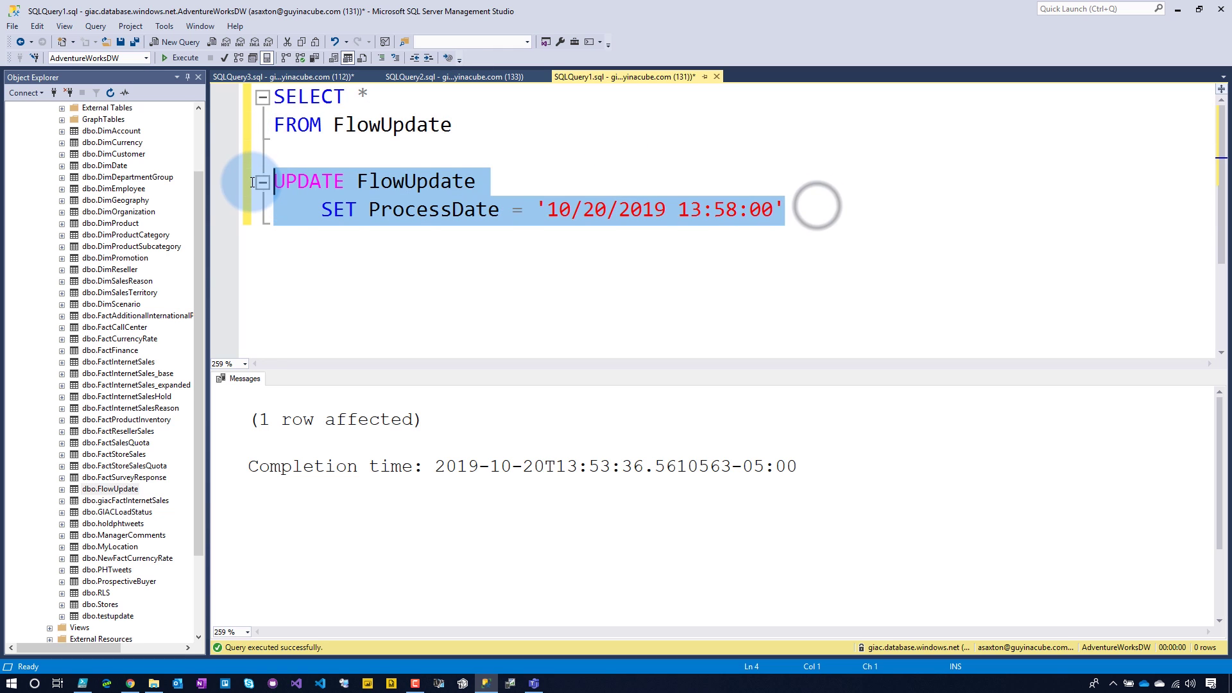
click(186, 62)
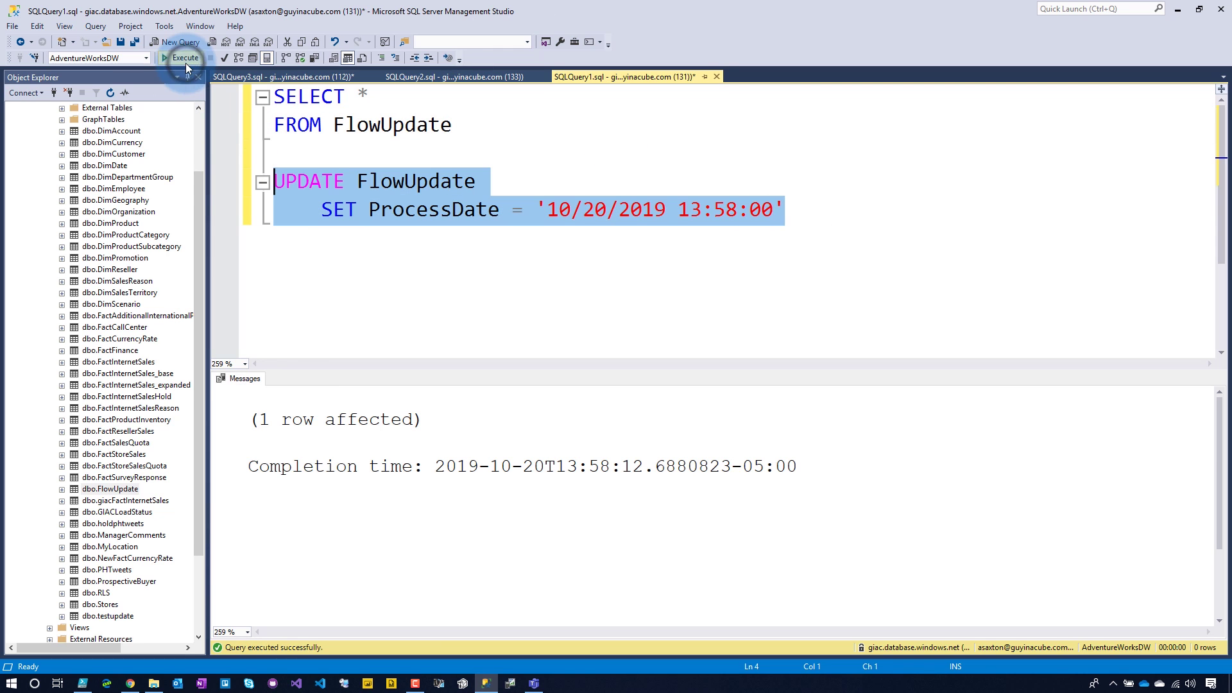
Confirm the PBI Refresh flow run, then check Refresh Demo - 4's 2:01:54 PM refresh error
click(137, 684)
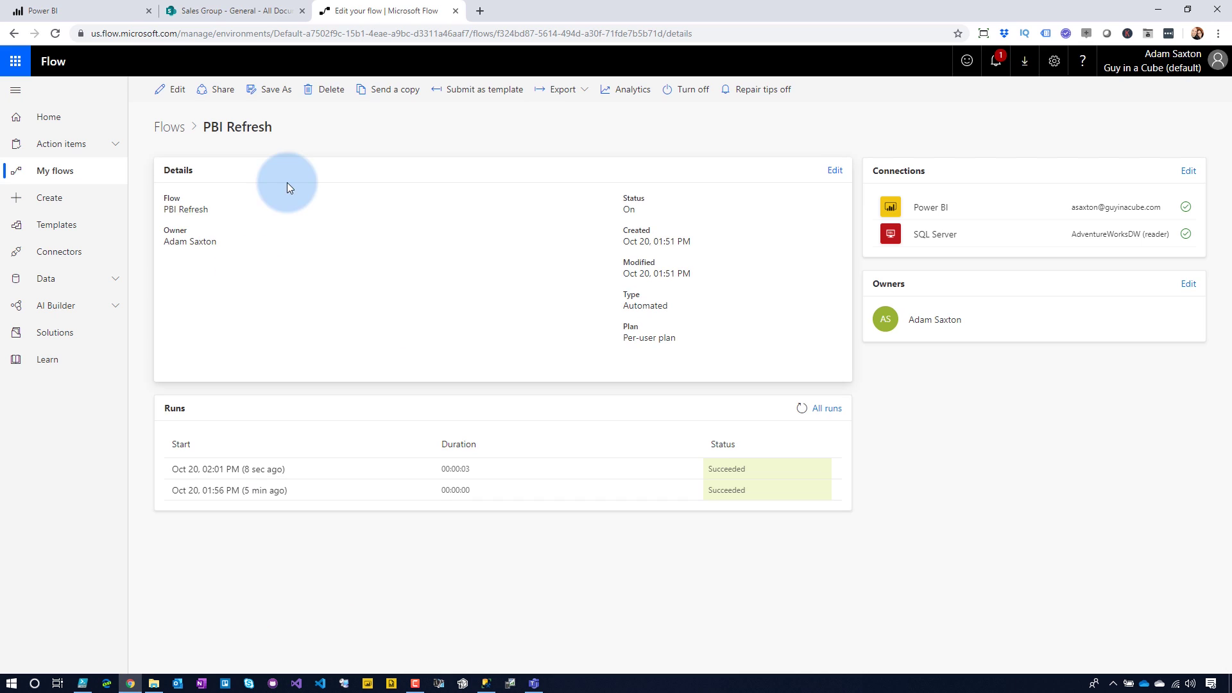
click(93, 9)
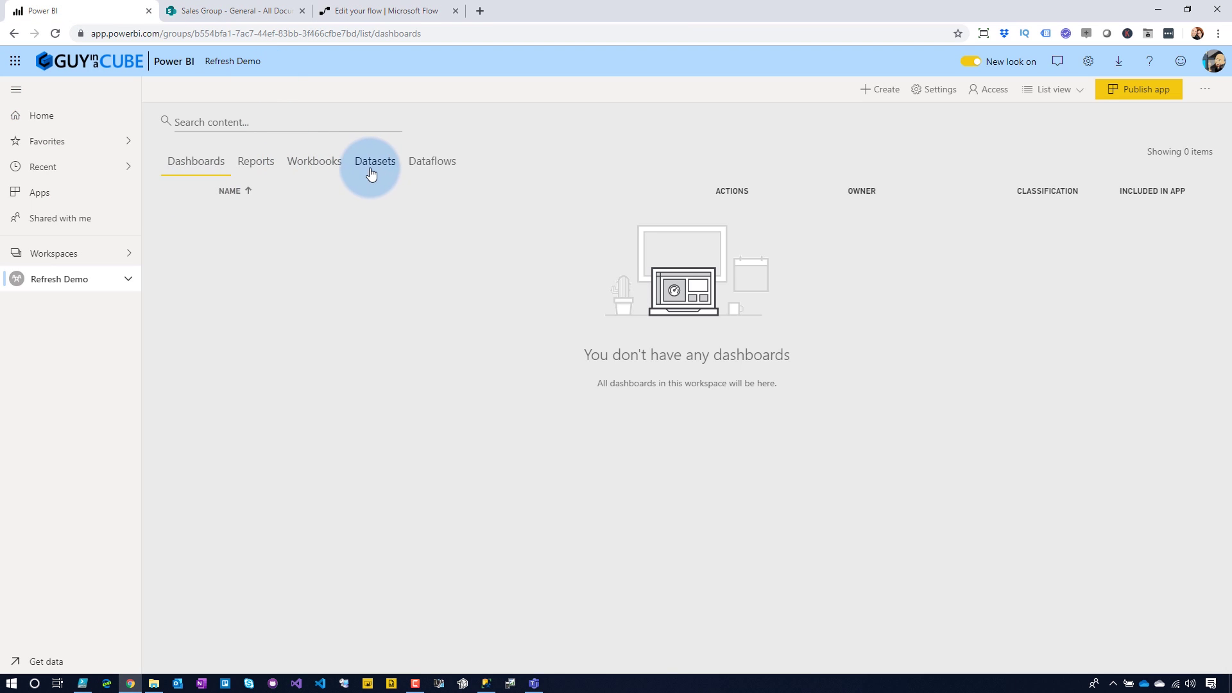
click(376, 164)
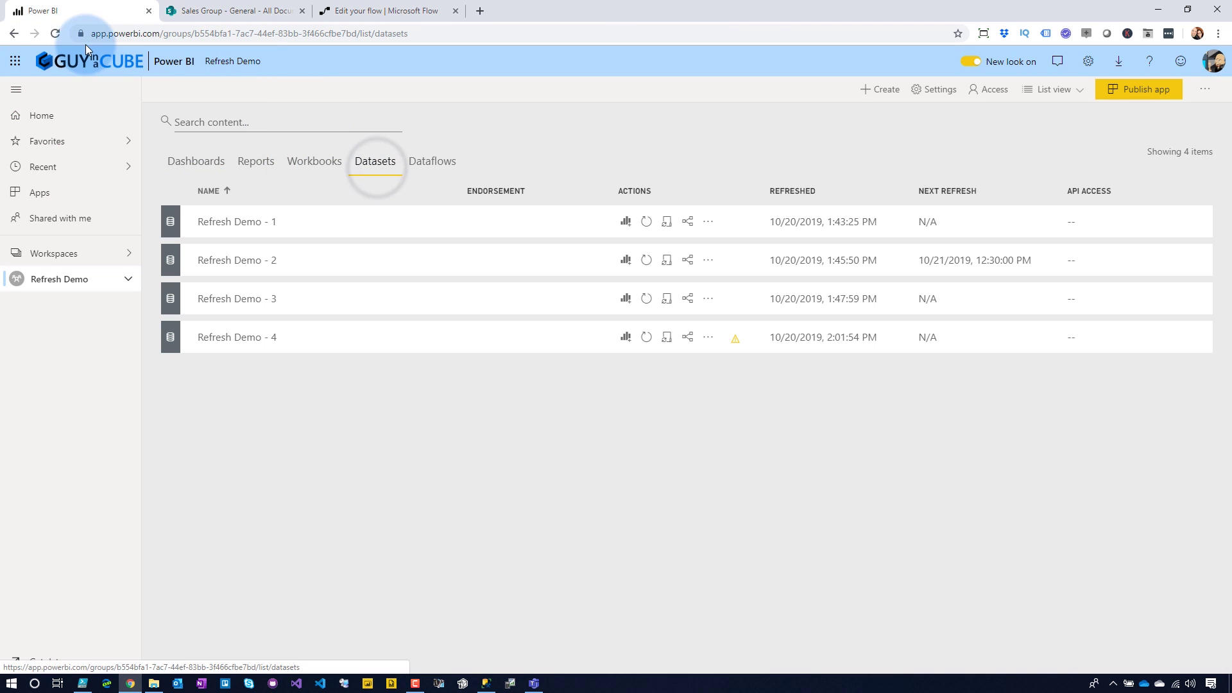
click(54, 34)
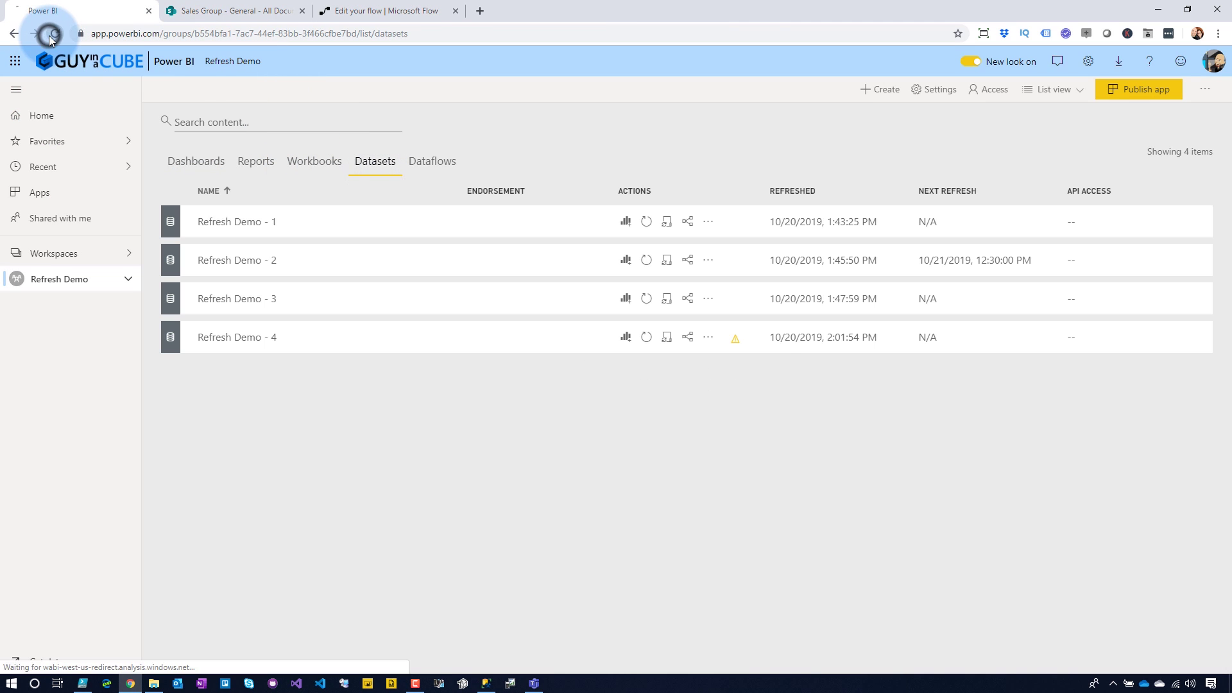
click(731, 340)
click(907, 431)
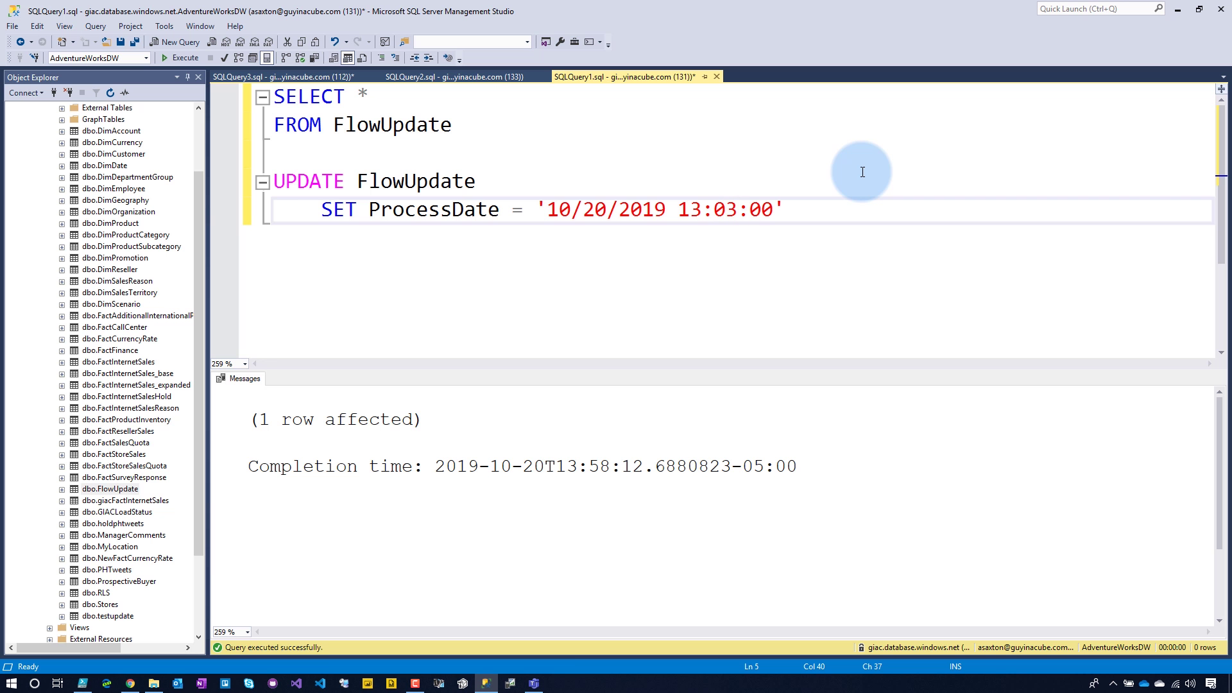
Change the ProcessDate hour to 14 (14:03:00) and execute the UPDATE statement
key(BackSpace)
key(BackSpace)
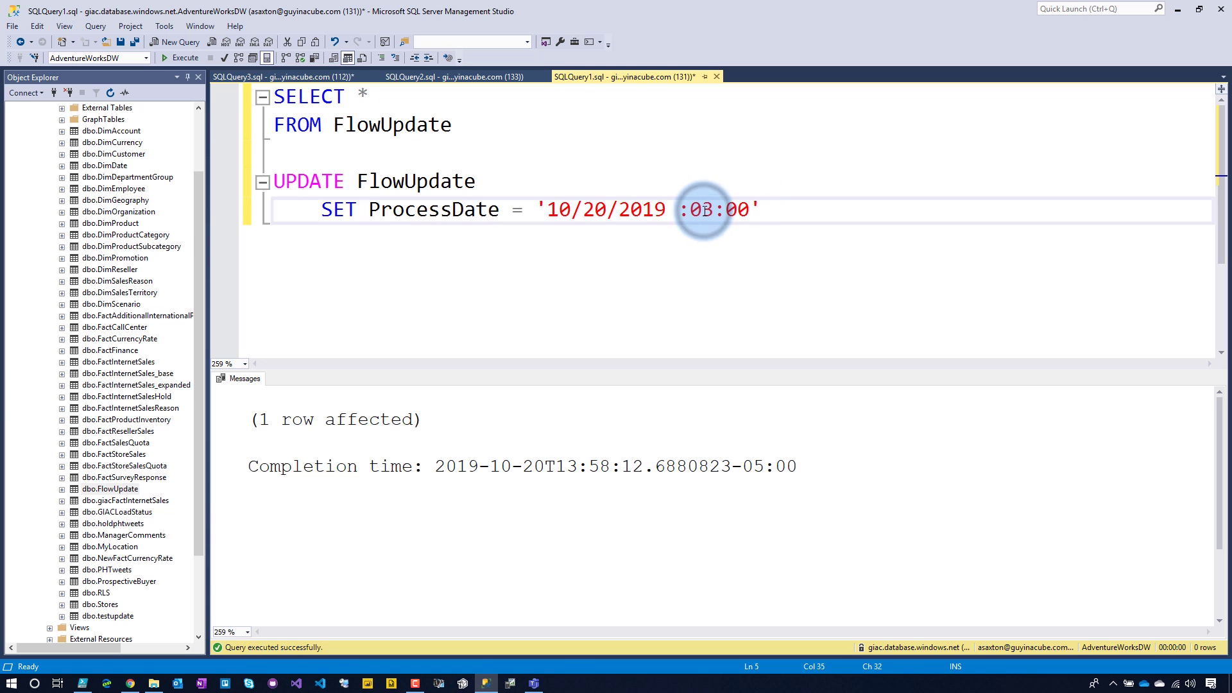
text(14)
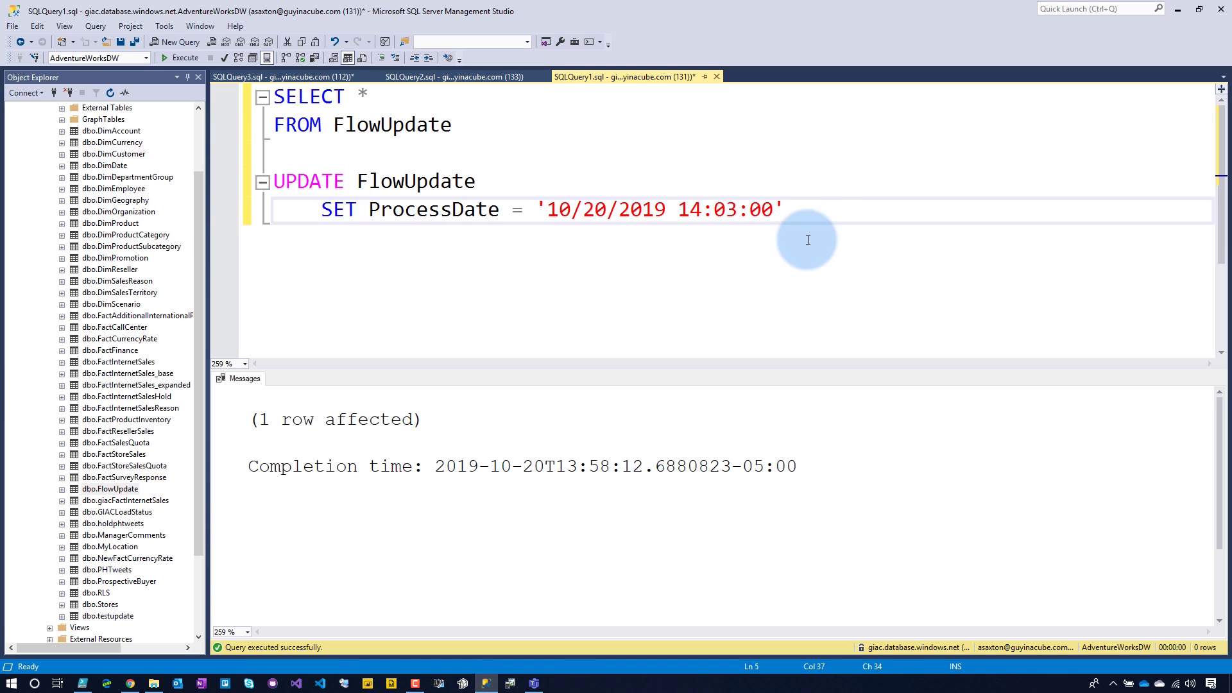
drag(804, 212, 274, 180)
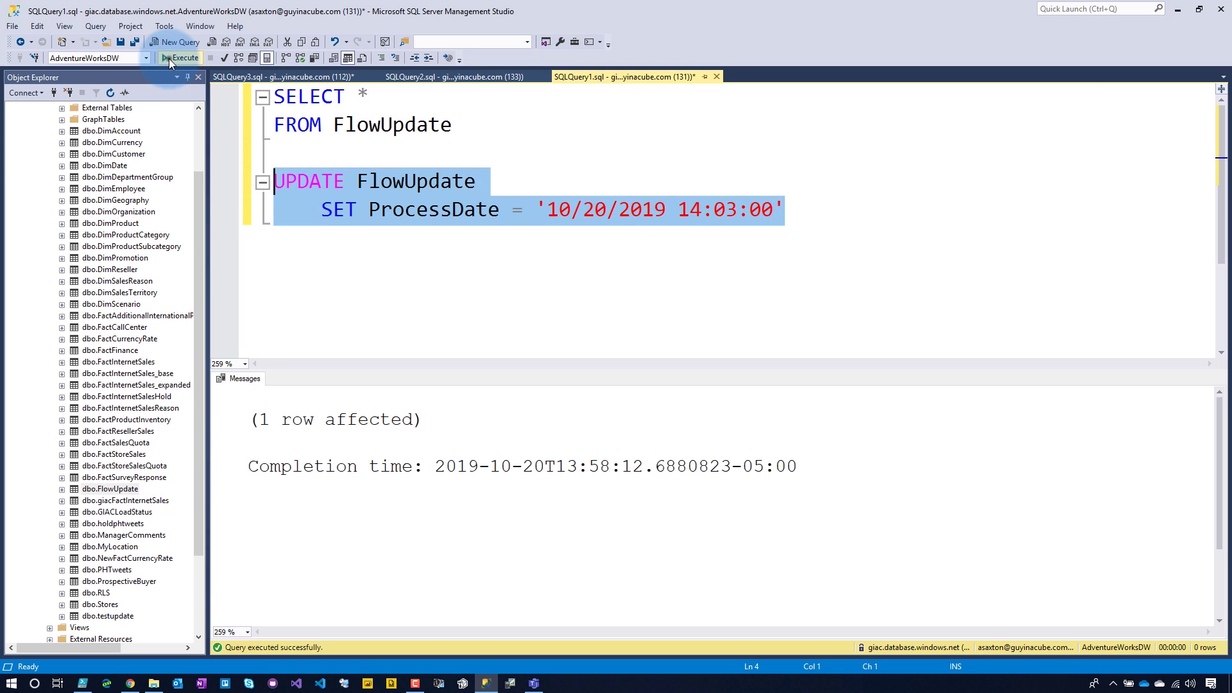
click(168, 59)
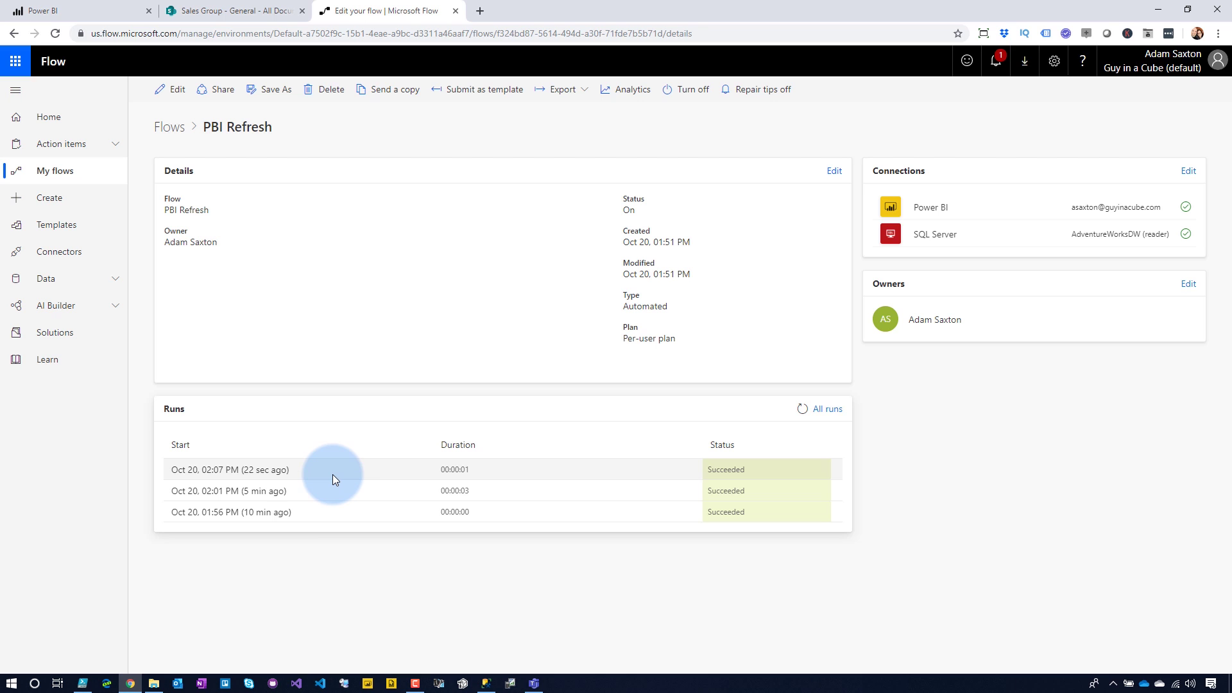
Reload the Power BI datasets list and open the Refresh Demo - 4 settings
click(43, 11)
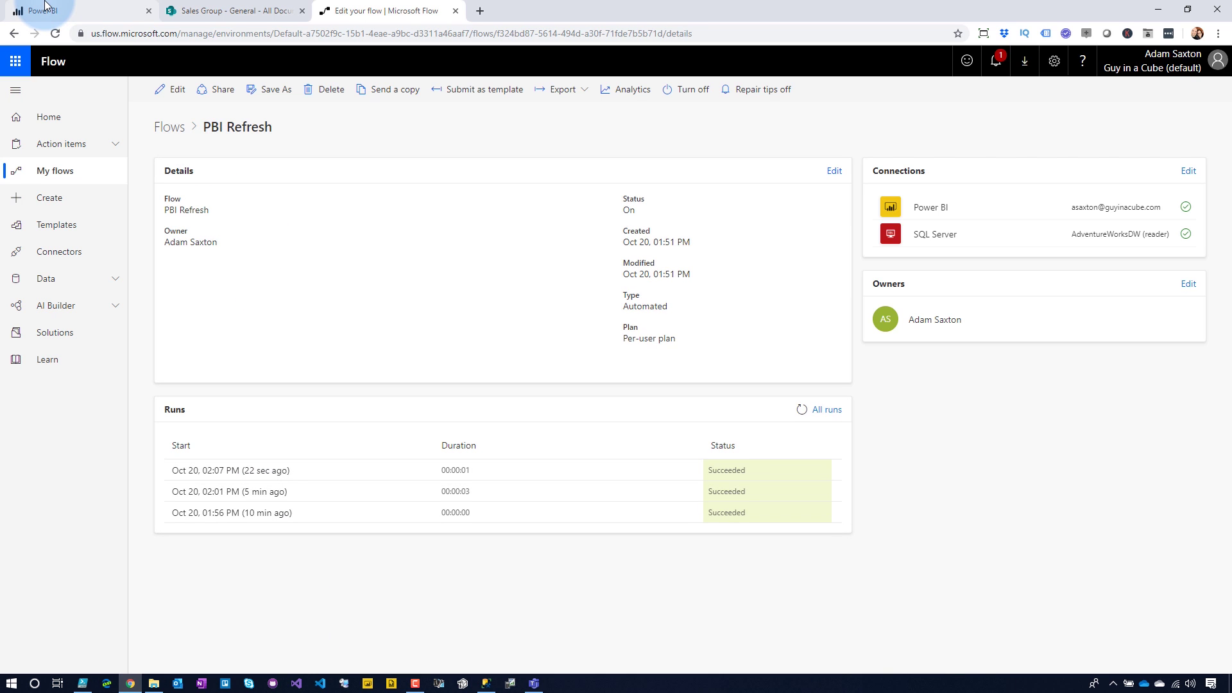
click(57, 33)
click(367, 159)
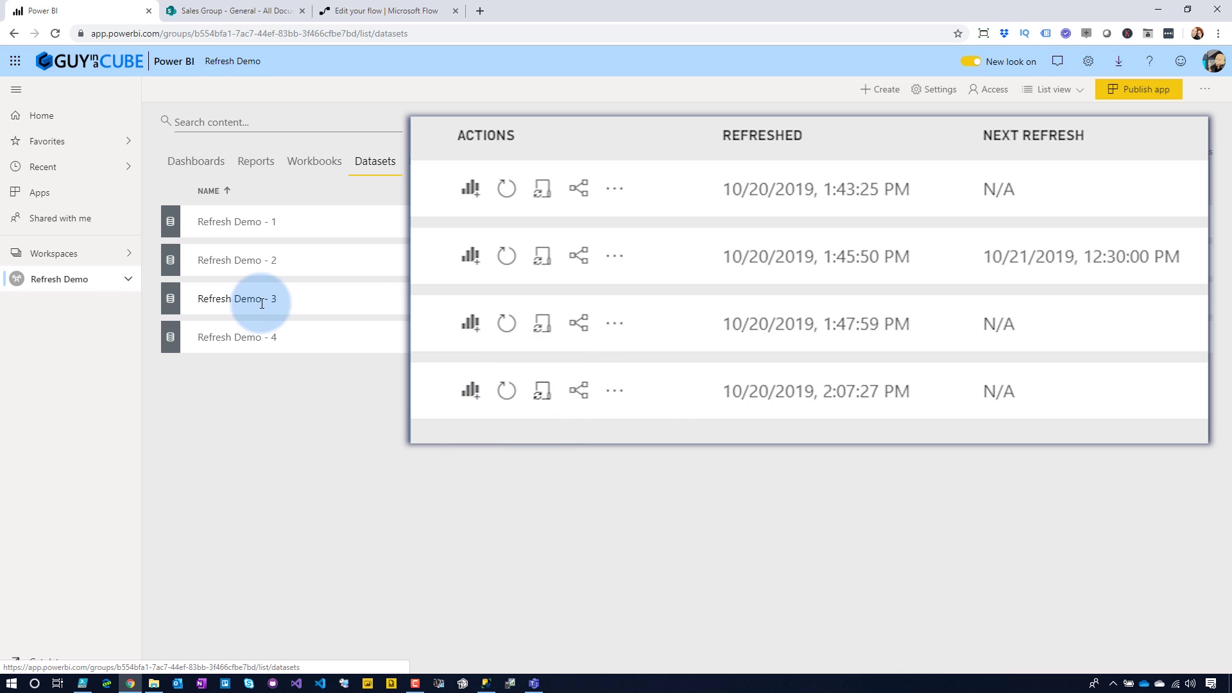
click(542, 390)
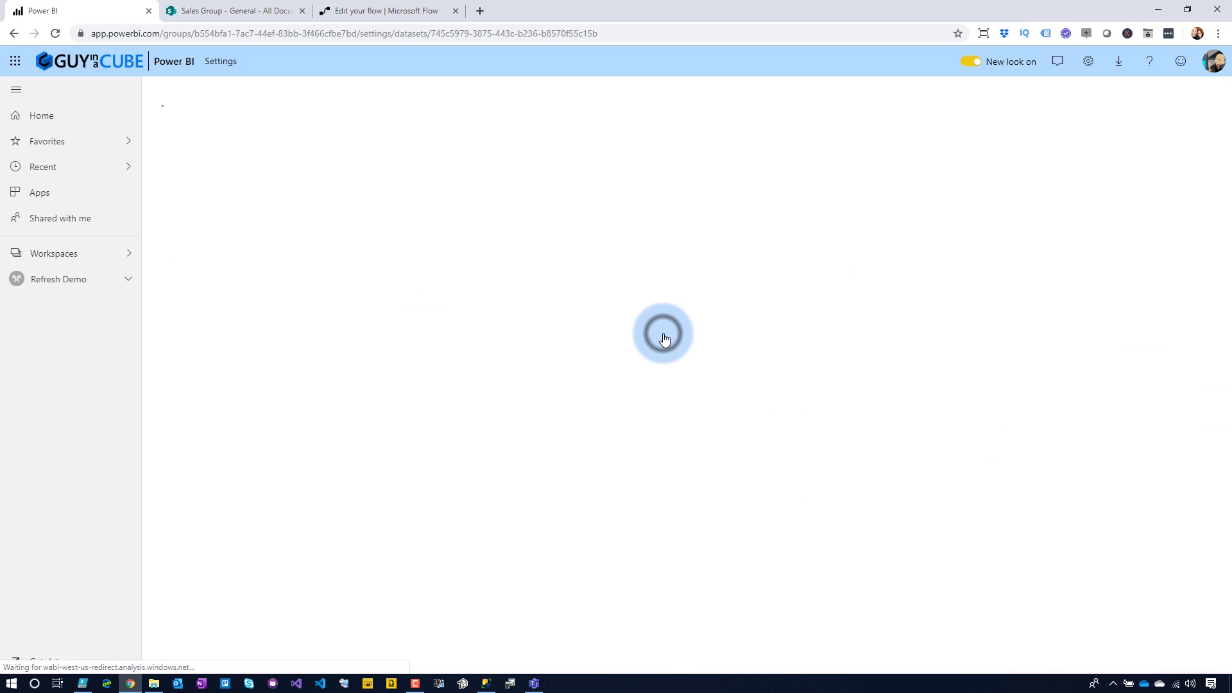
Review Refresh Demo - 4's refresh history: 2:07 PM run Completed, two earlier runs Failed
click(406, 207)
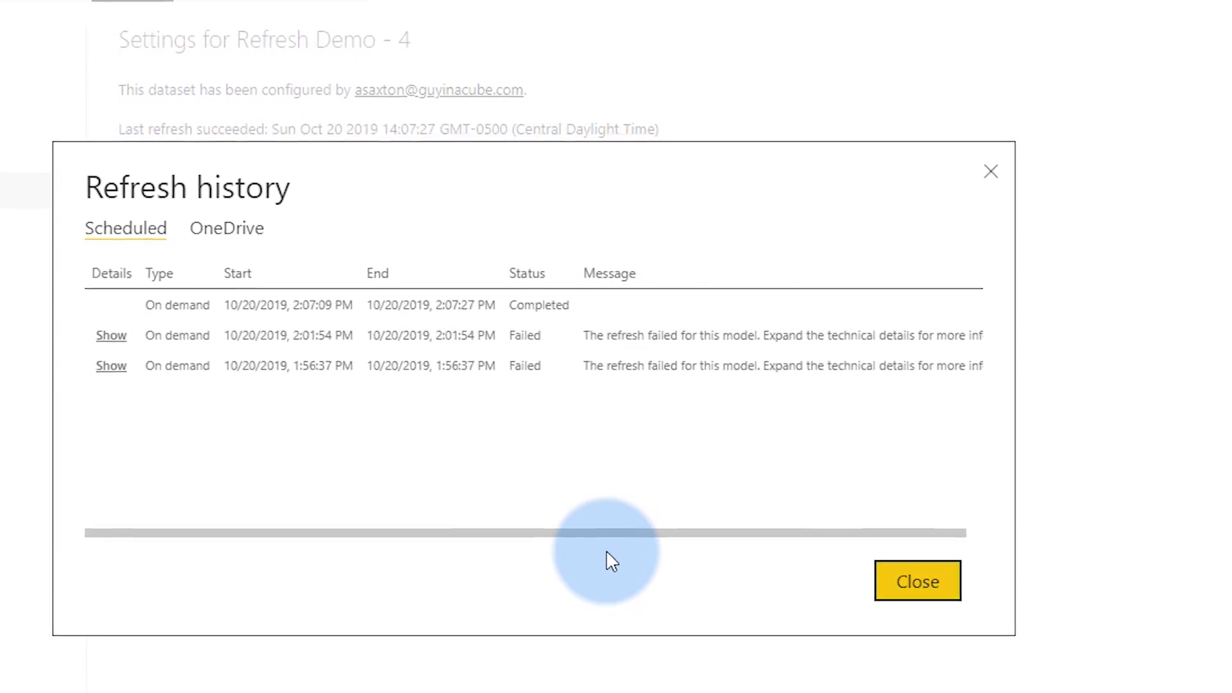
click(938, 591)
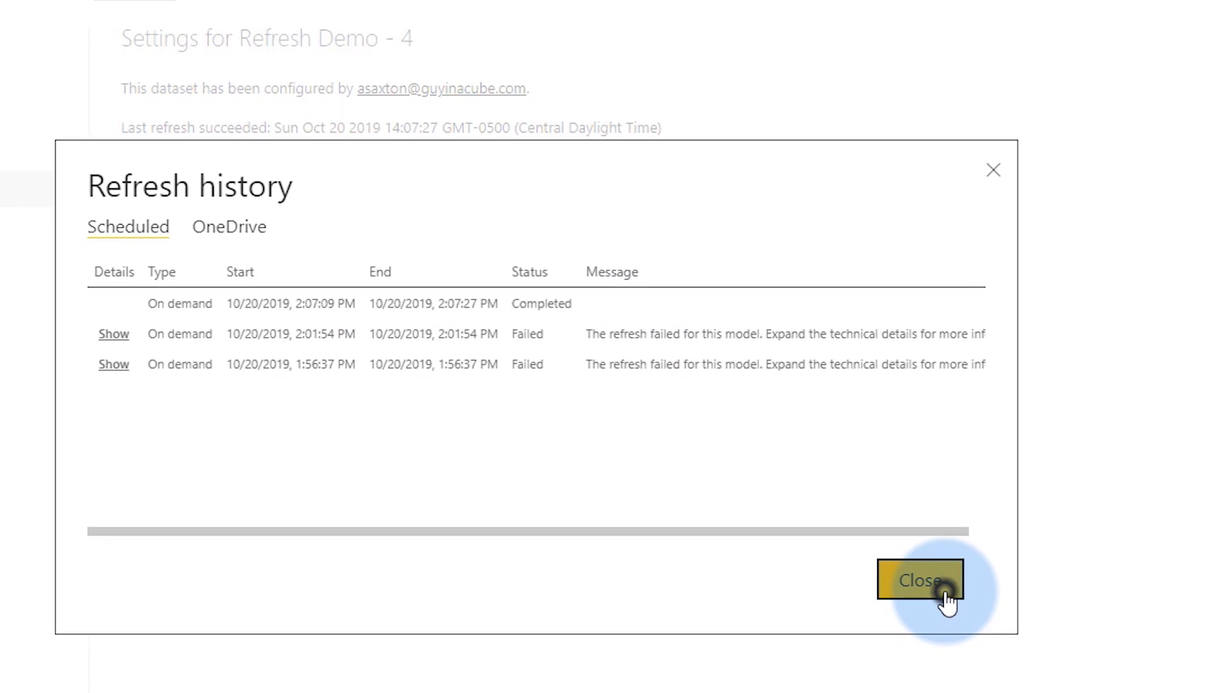
Open the Refresh Demo - 4 report from the Refresh Demo workspace to see 446,712 Sales Rows
click(51, 279)
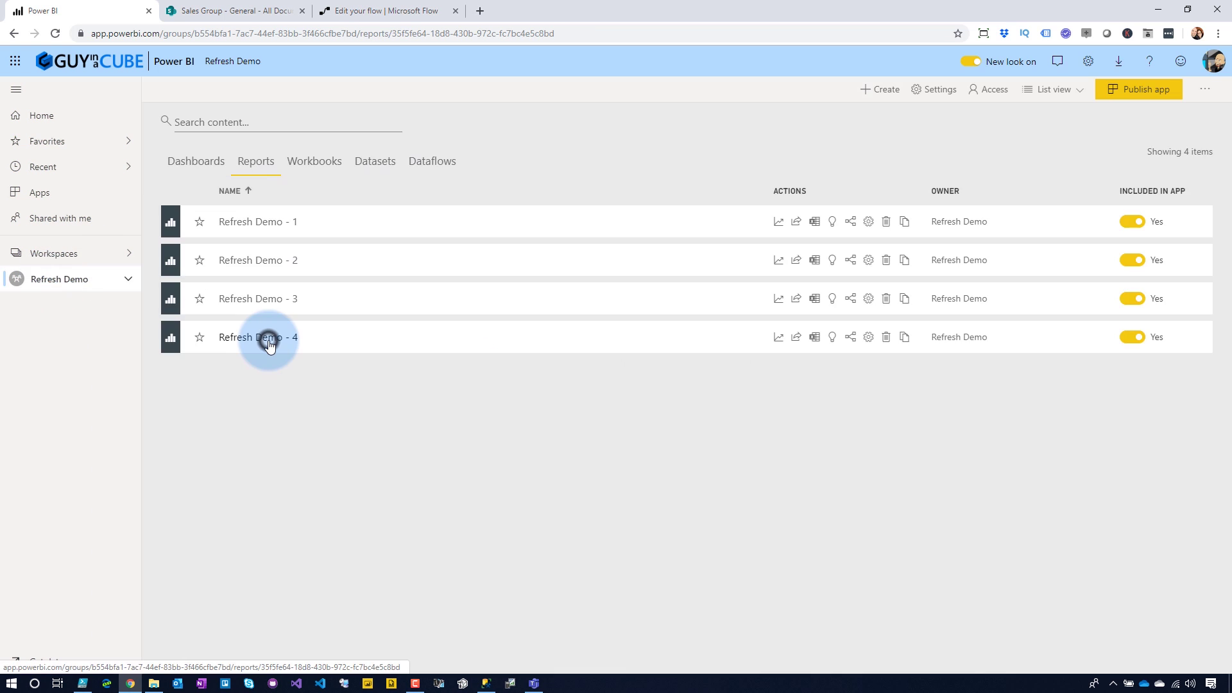
click(268, 339)
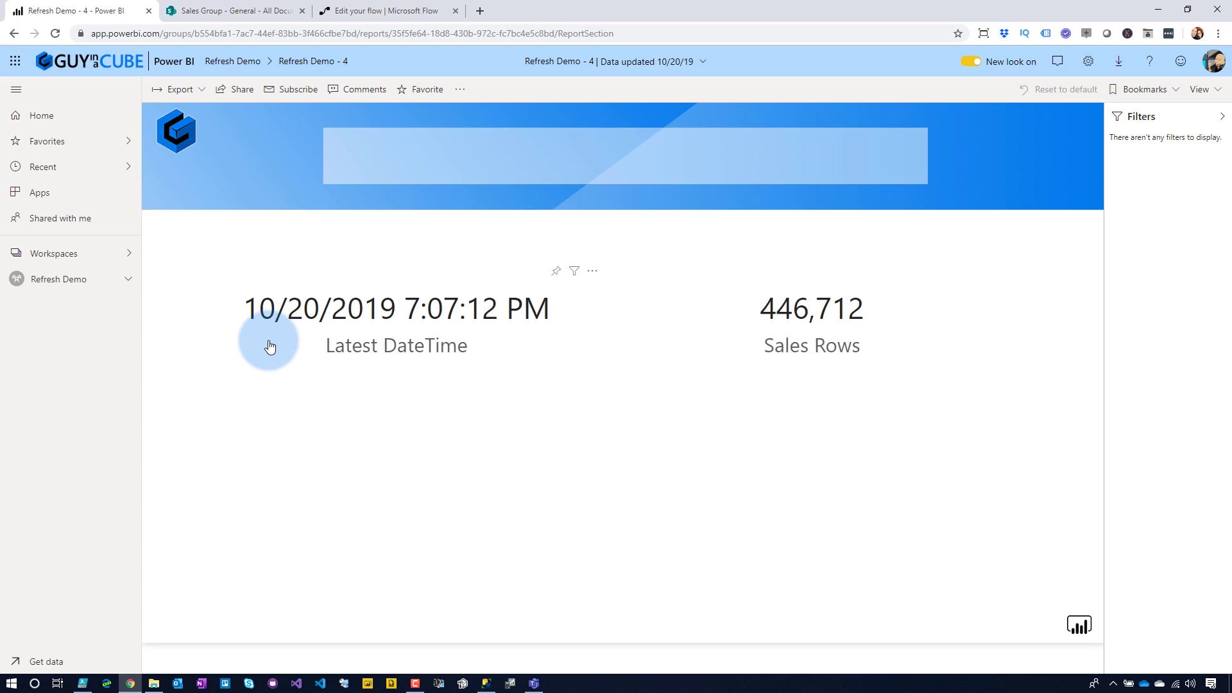